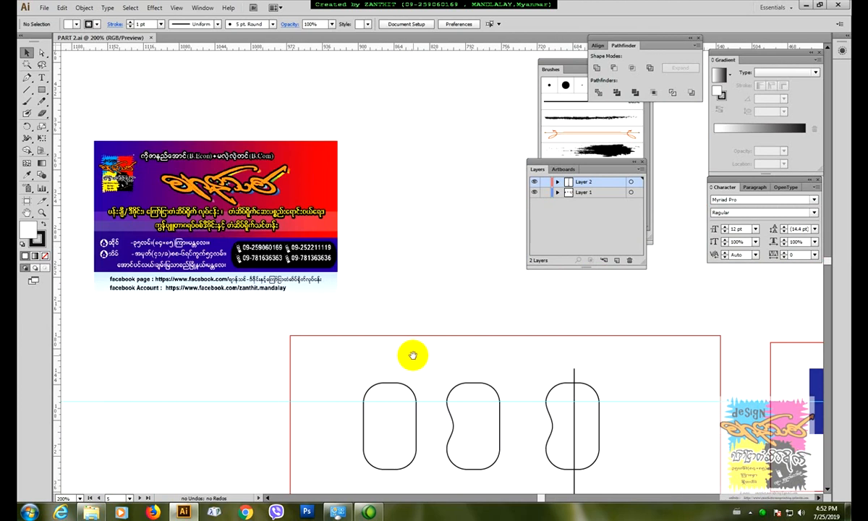
Examine the guitar's headstock and its tuning knobs in the finished ROCK T-shirt design.
drag(251, 320, 565, 303)
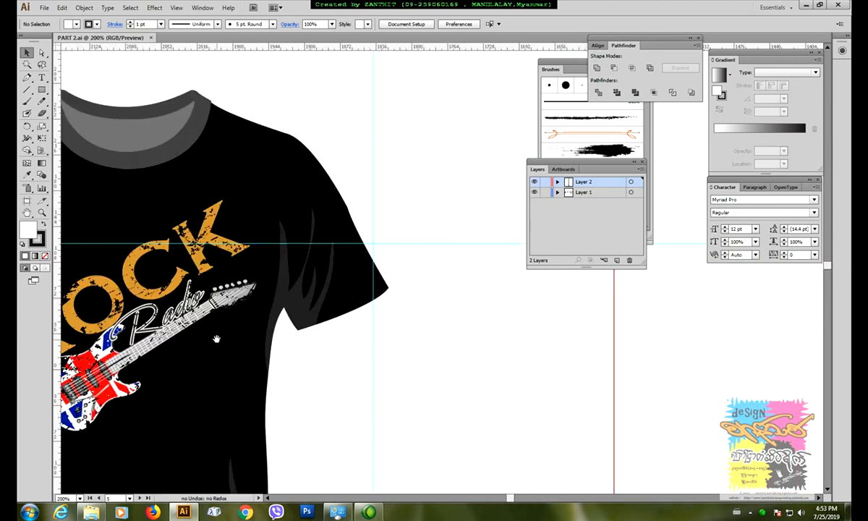
drag(216, 339, 423, 328)
drag(316, 352, 252, 280)
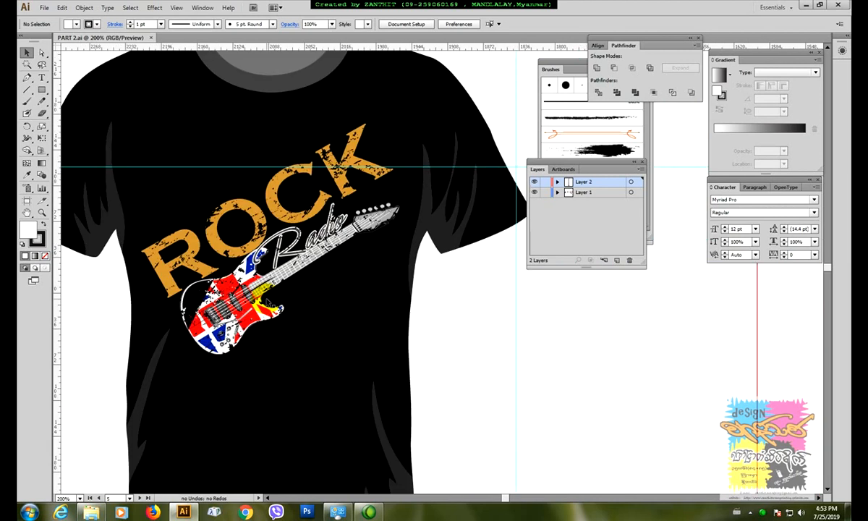
key(ctrl+plus)
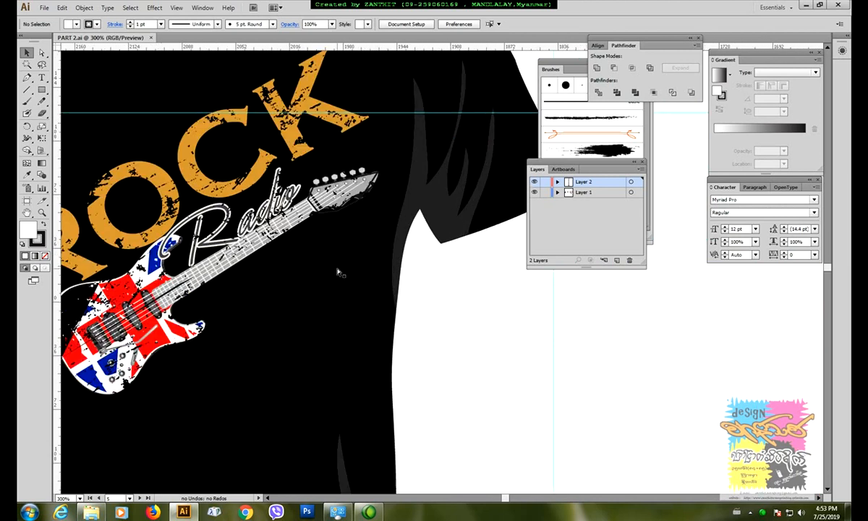
key(ctrl+plus)
key(ctrl+plus)
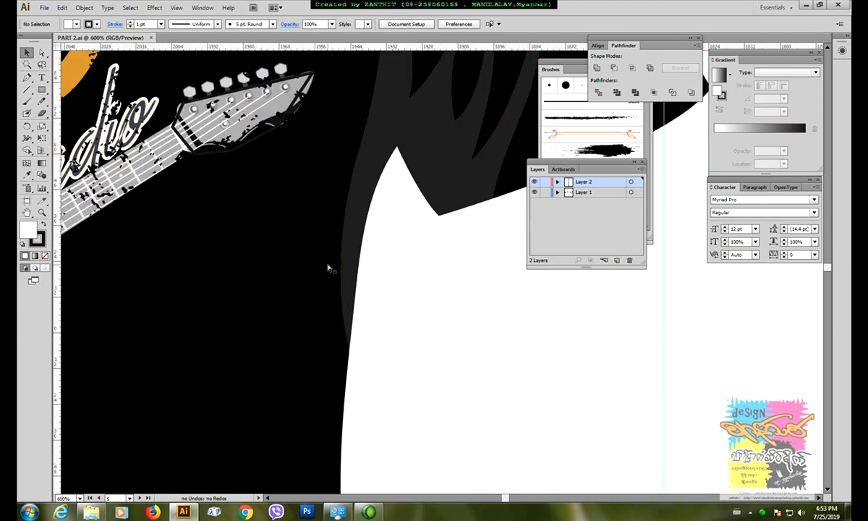
key(ctrl+plus)
drag(221, 212, 233, 319)
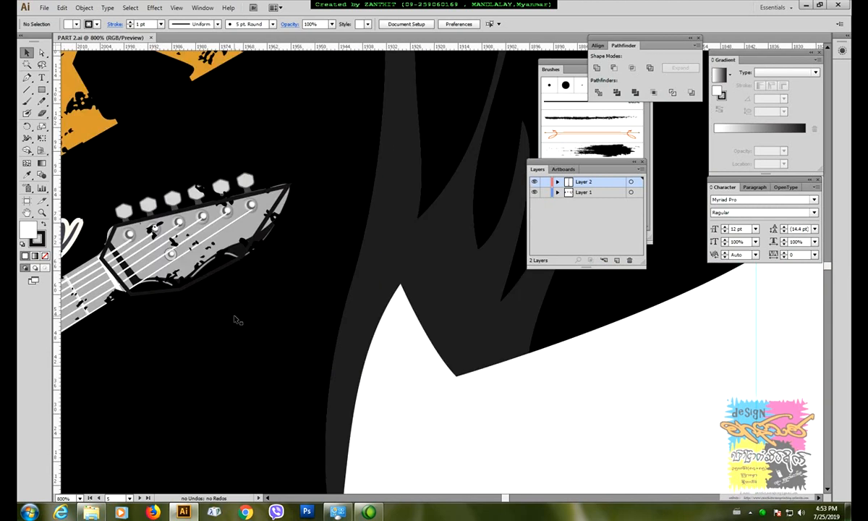
key(ctrl+plus)
click(160, 179)
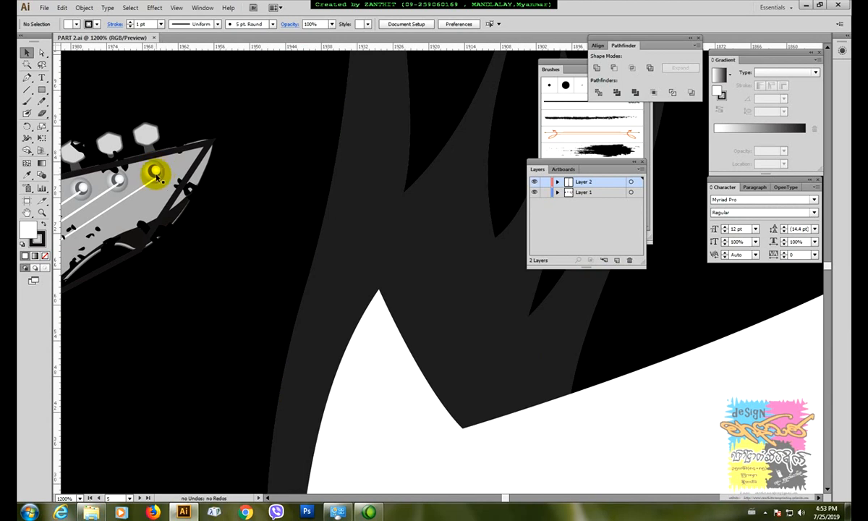
drag(577, 374, 95, 280)
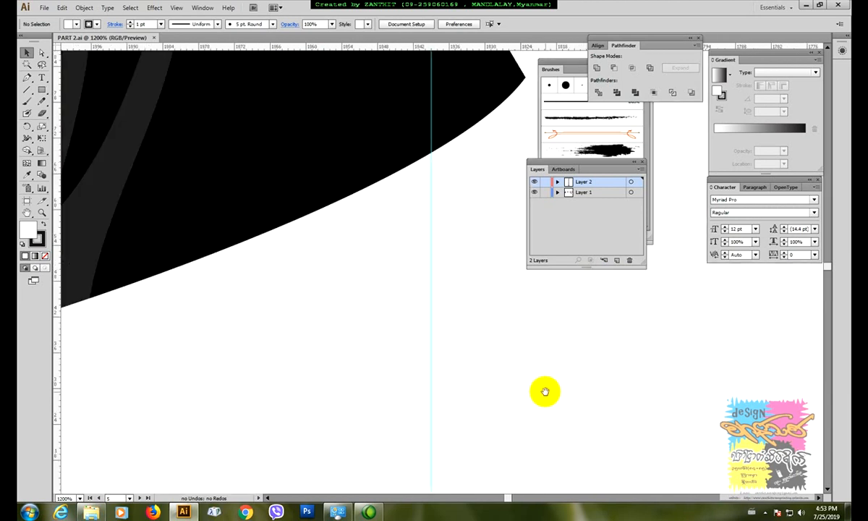
key(ctrl+minus)
key(ctrl+minus)
key(ctrl+minus)
key(ctrl+minus)
key(ctrl+minus)
key(ctrl+minus)
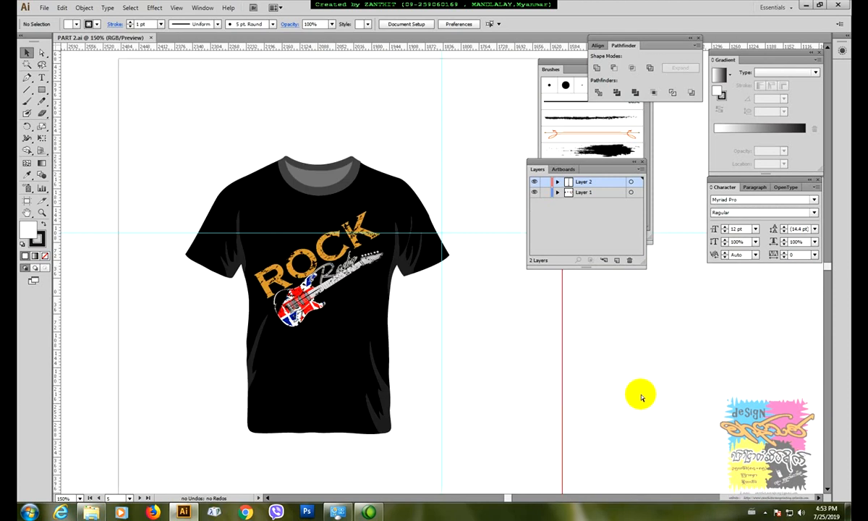
Draw a circle about 15.5 pt in diameter with the Ellipse tool in the empty area beside the Union Jack guitar.
drag(713, 404, 510, 374)
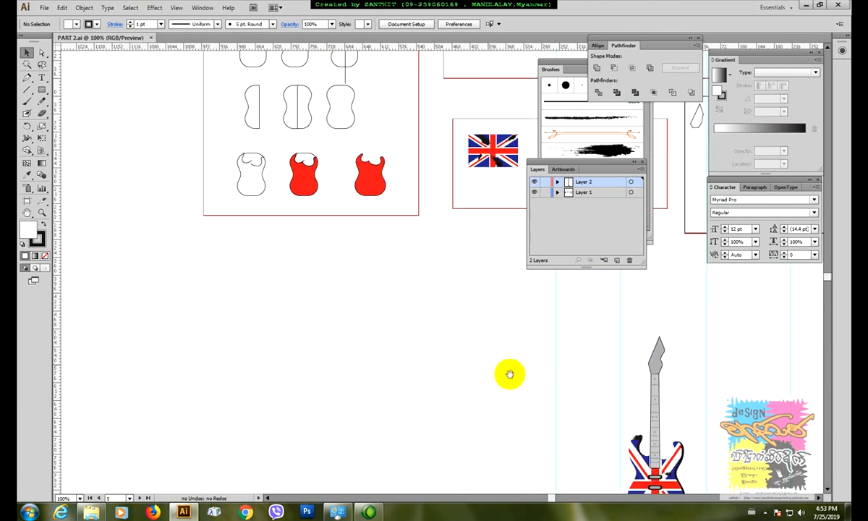
drag(668, 461, 331, 264)
key(ctrl+plus)
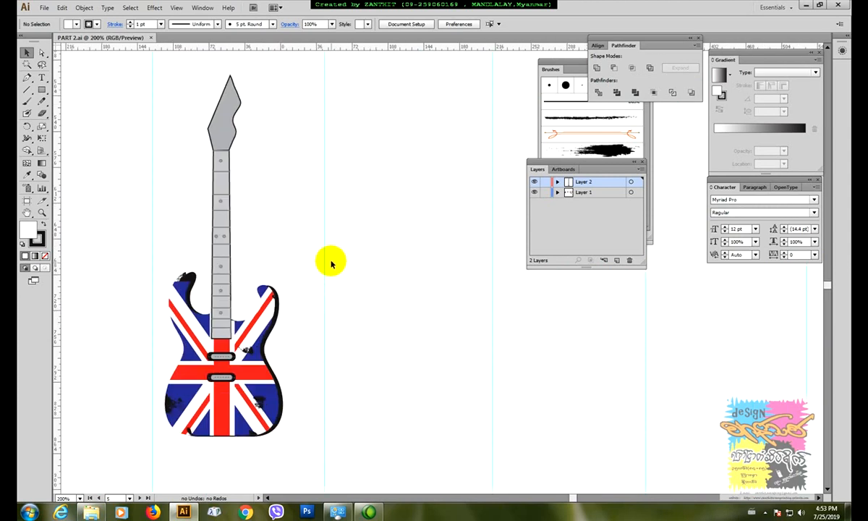
click(42, 89)
drag(42, 93, 80, 119)
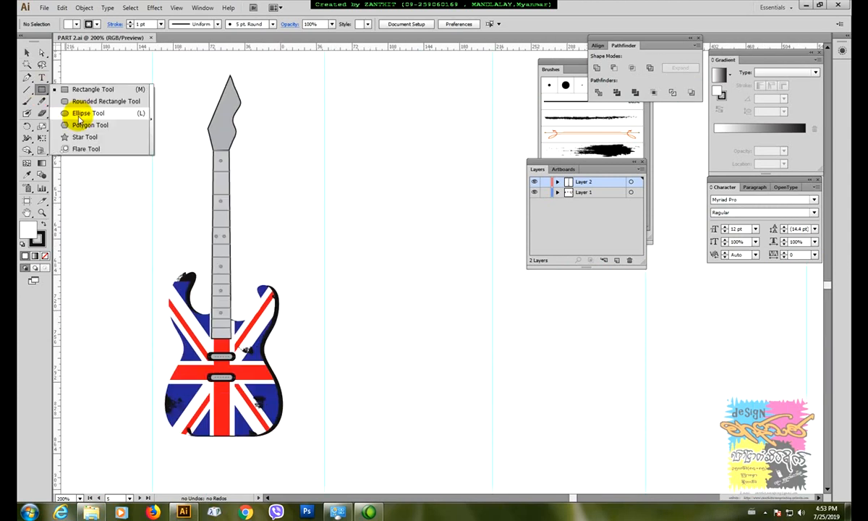
click(80, 119)
drag(370, 131, 384, 144)
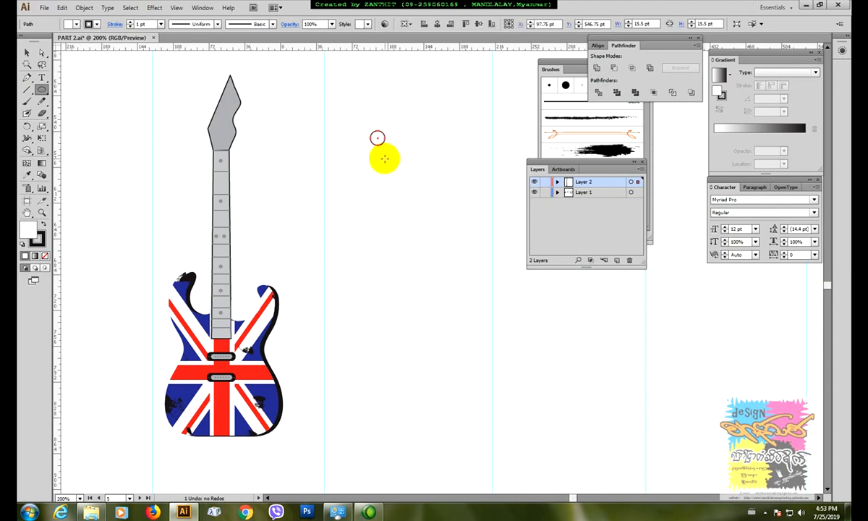
Fill the circle beside the guitar with a white-to-black radial gradient.
click(40, 165)
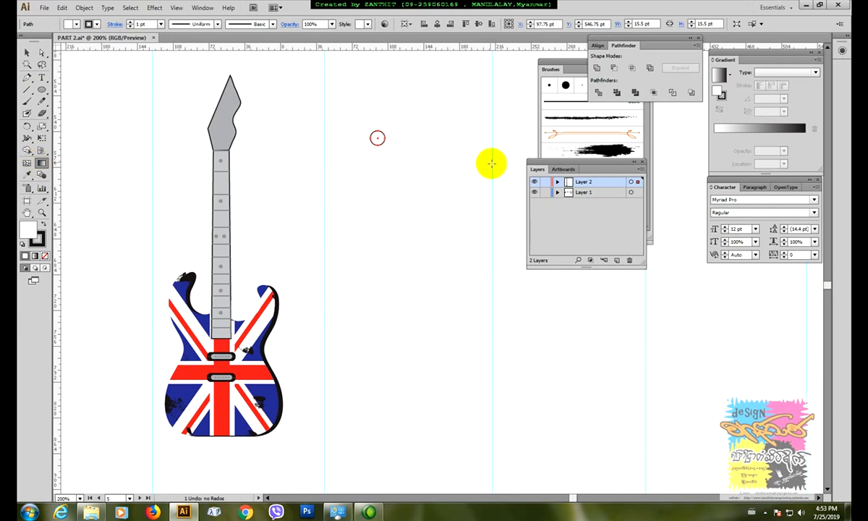
key(ctrl+equal)
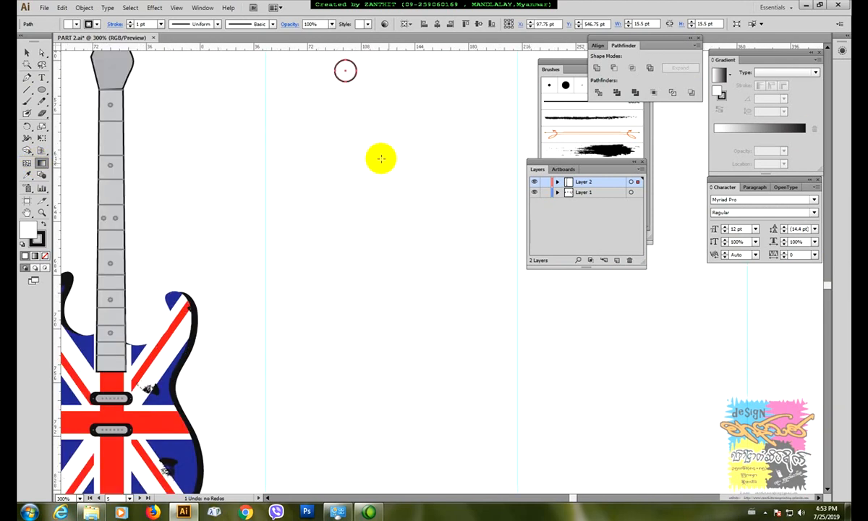
scroll(370, 138, up, 1)
scroll(370, 136, up, 2)
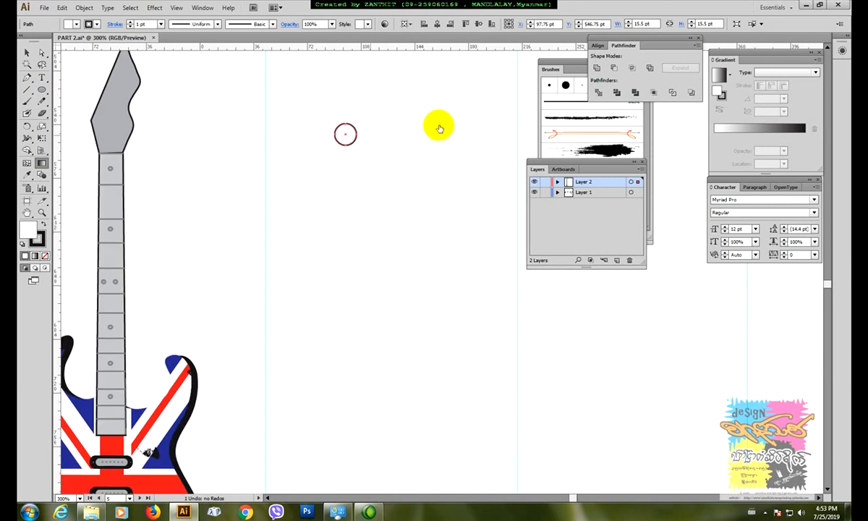
click(816, 73)
click(802, 92)
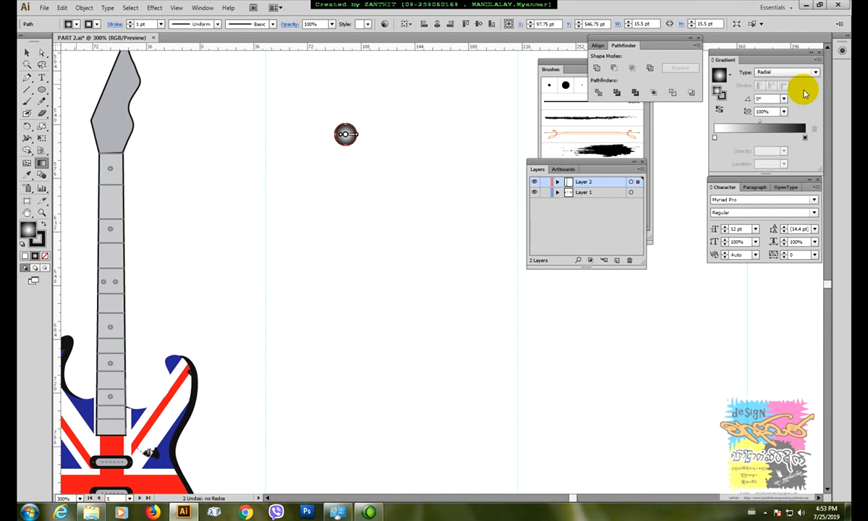
Shift the radial gradient's centre slightly down and left inside the circle, and keep the circle selected.
key(ctrl+equal)
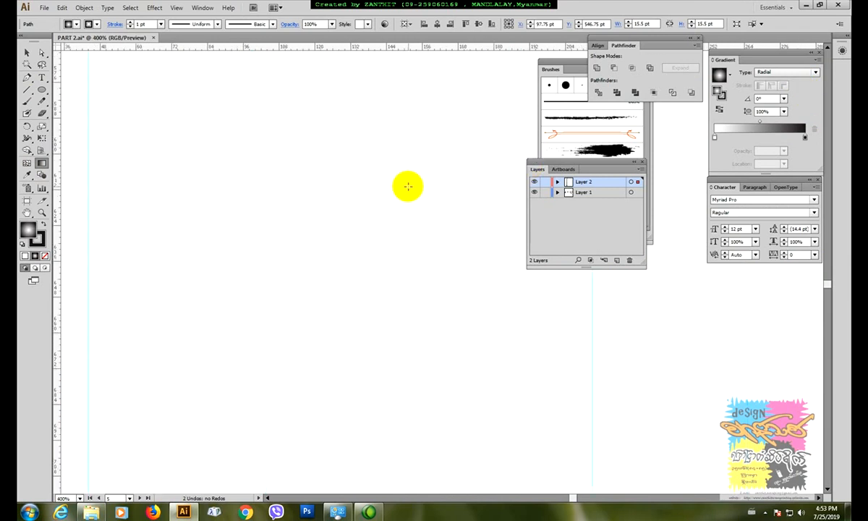
drag(341, 157, 381, 293)
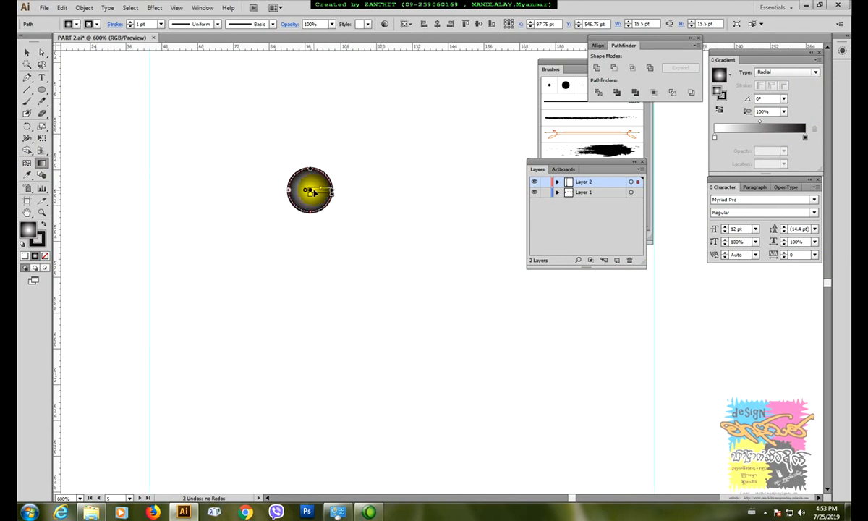
drag(313, 190, 310, 196)
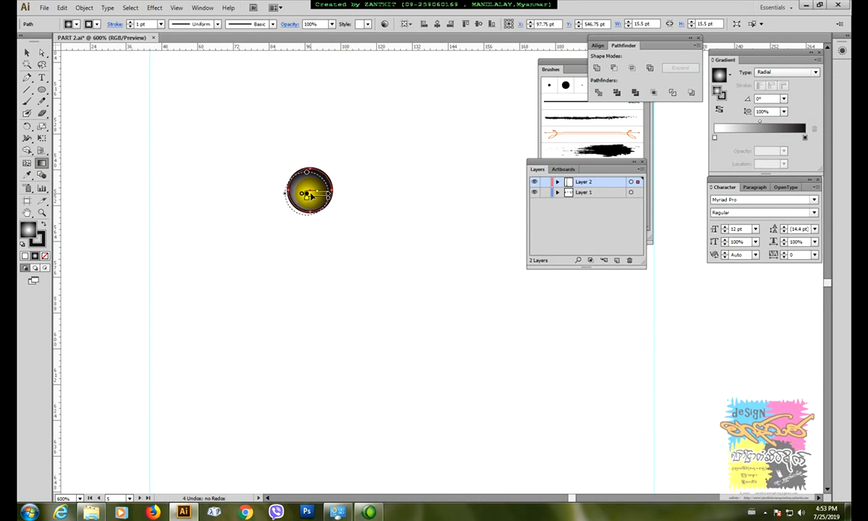
click(35, 97)
key(v)
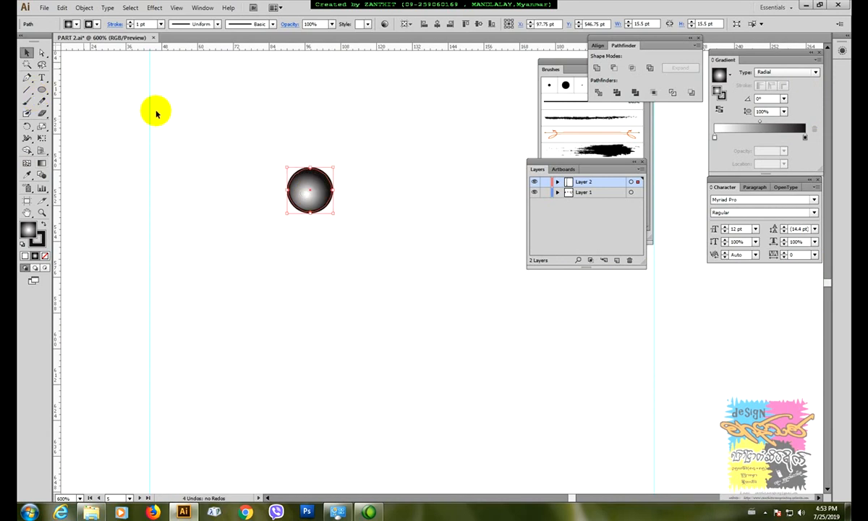
click(428, 175)
click(300, 207)
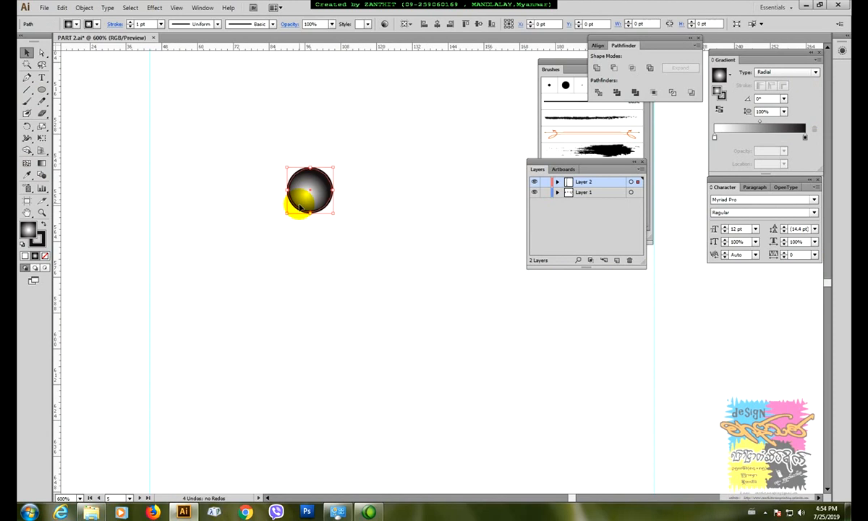
Draw a small circle about 6.8 pt in diameter below and left of the gradient circle, and fill it with black.
click(42, 88)
drag(254, 215, 272, 230)
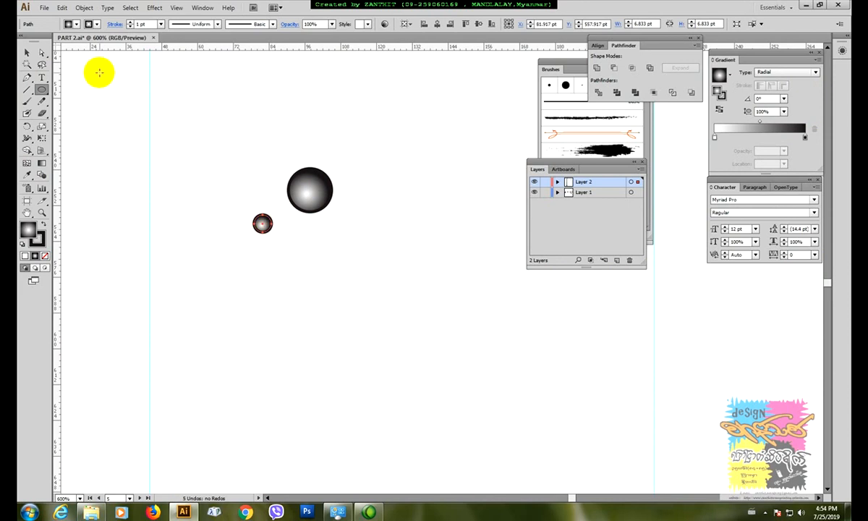
click(70, 24)
click(44, 41)
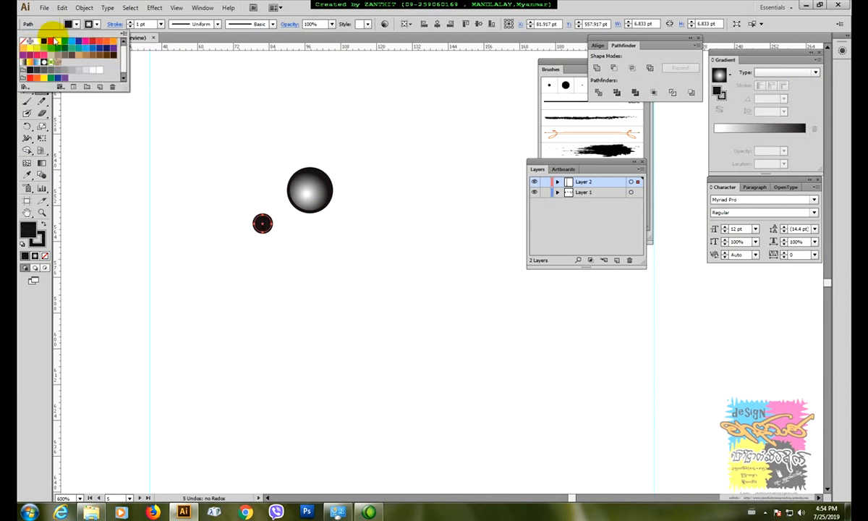
click(17, 70)
key(v)
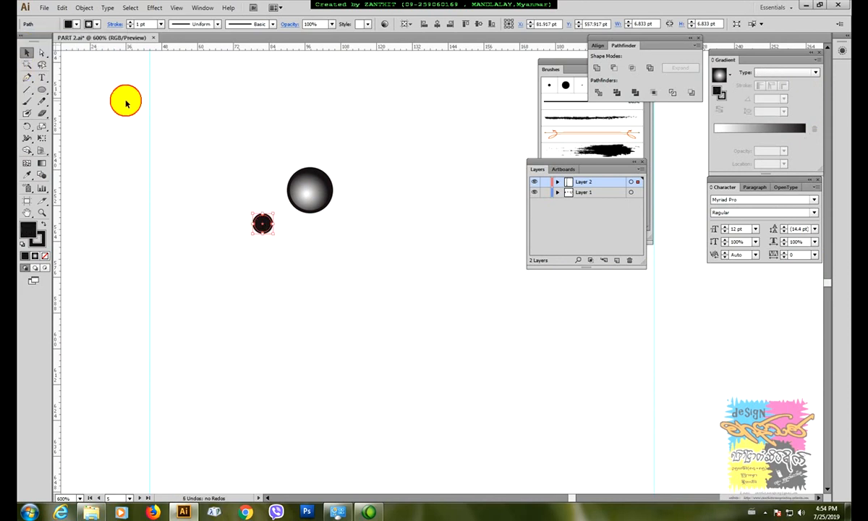
click(125, 103)
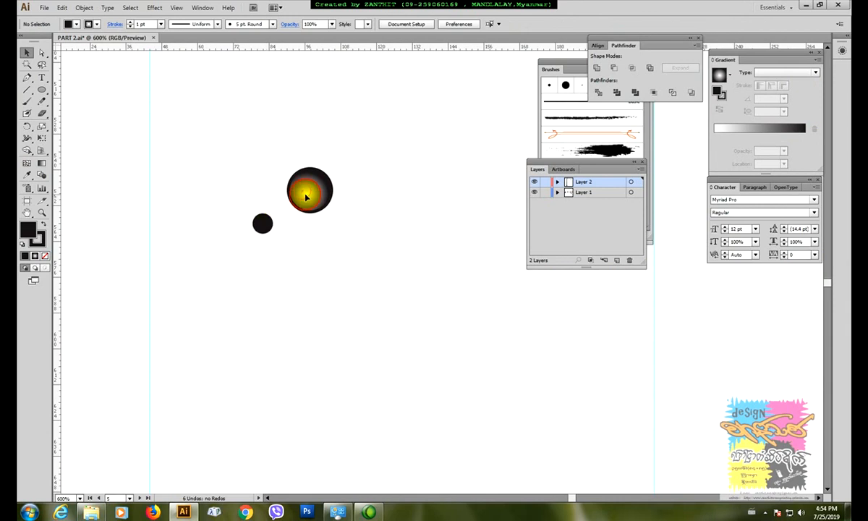
Place the small black circle over the middle of the gradient circle and enlarge it to about 8.8 pt.
drag(306, 196, 317, 196)
drag(263, 223, 324, 177)
key(ctrl+shift+a)
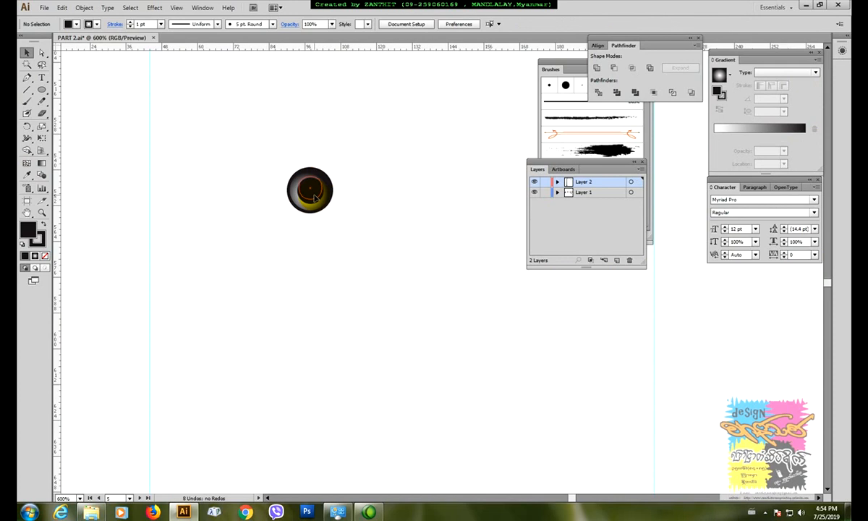
mouse_move(315, 197)
mouse_down()
mouse_move(307, 205)
mouse_move(315, 191)
mouse_up()
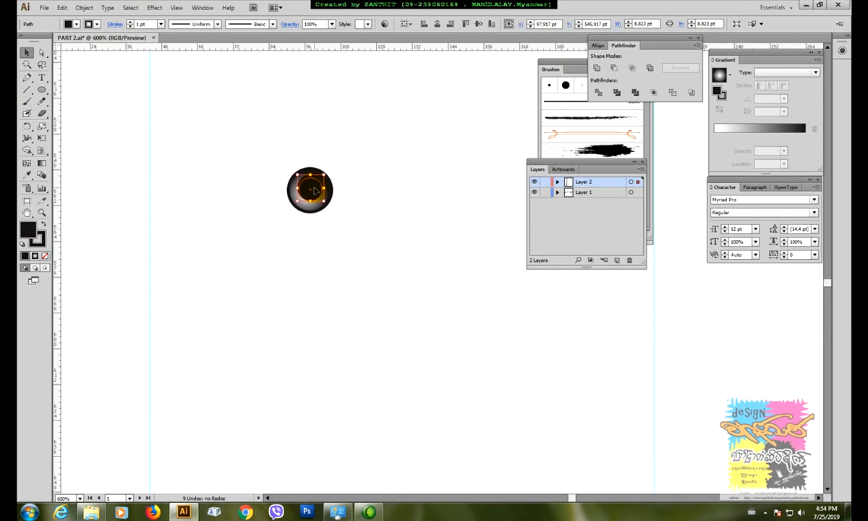
Duplicate the black circle about 1 pt to the right and fill the copy with a white-to-light-grey radial gradient.
key(Down)
mouse_move(314, 191)
mouse_down()
mouse_move(317, 199)
mouse_move(321, 186)
mouse_move(314, 189)
mouse_up()
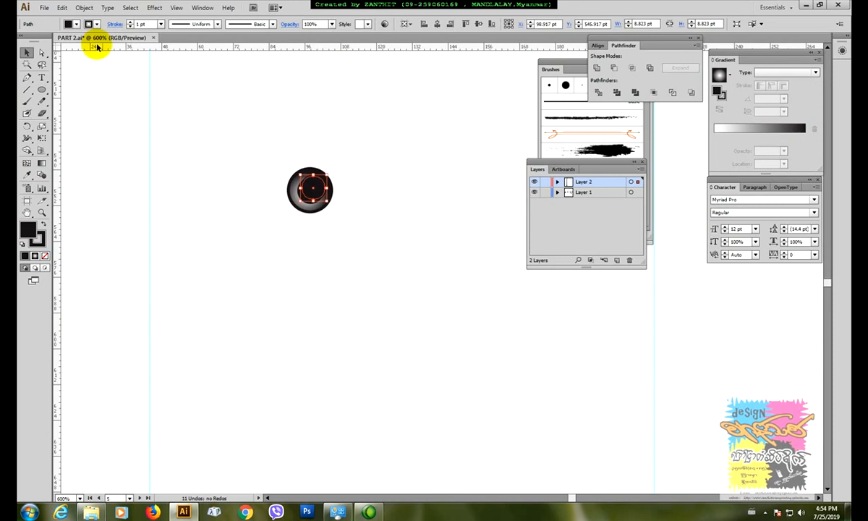
click(774, 73)
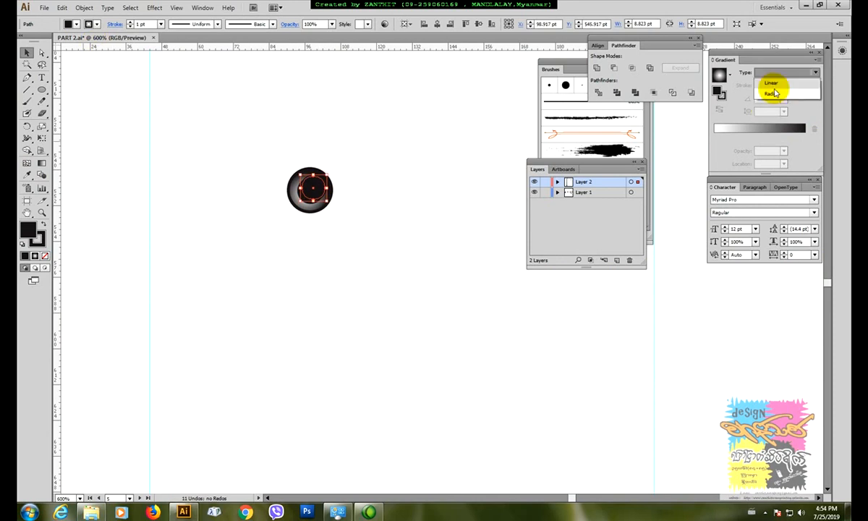
click(773, 92)
click(806, 138)
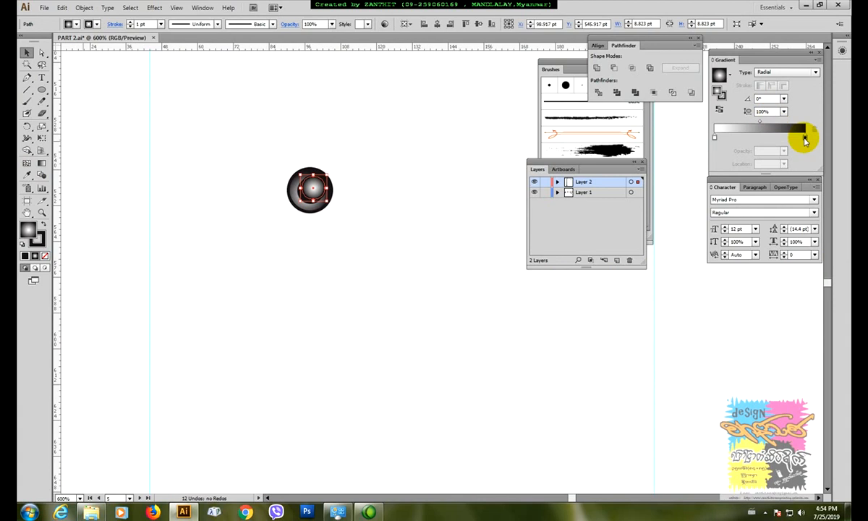
double_click(806, 138)
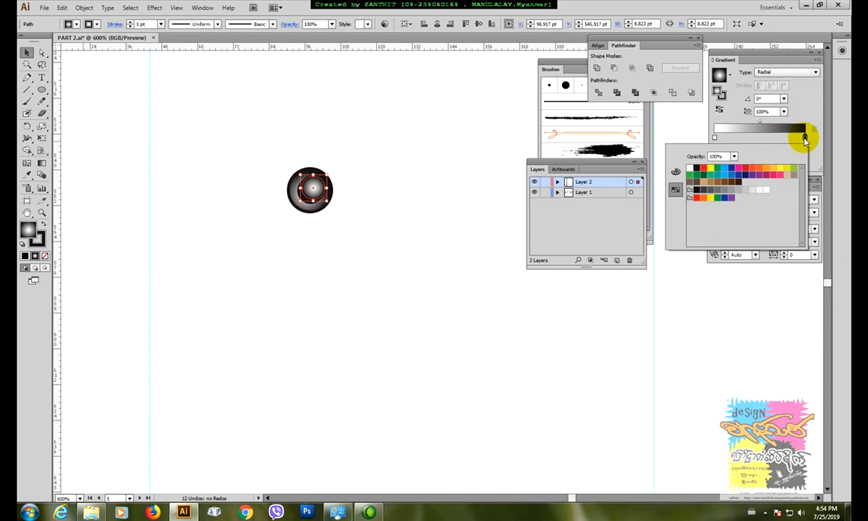
click(740, 192)
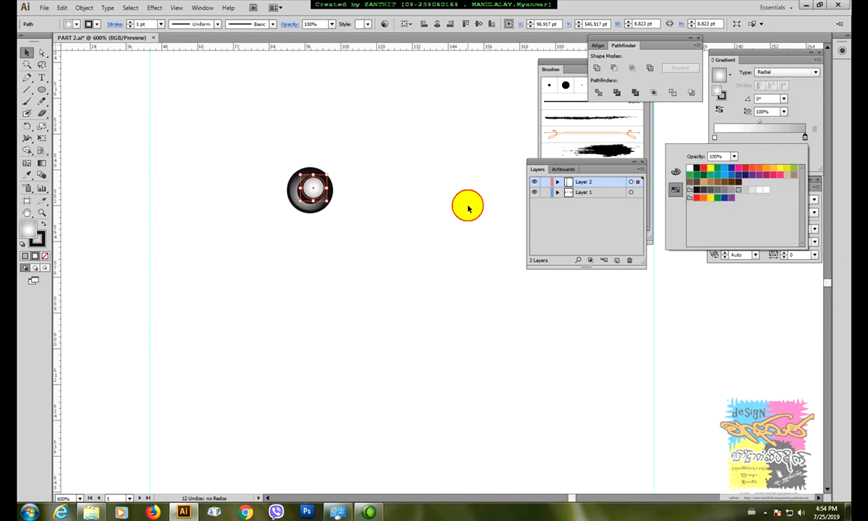
click(468, 208)
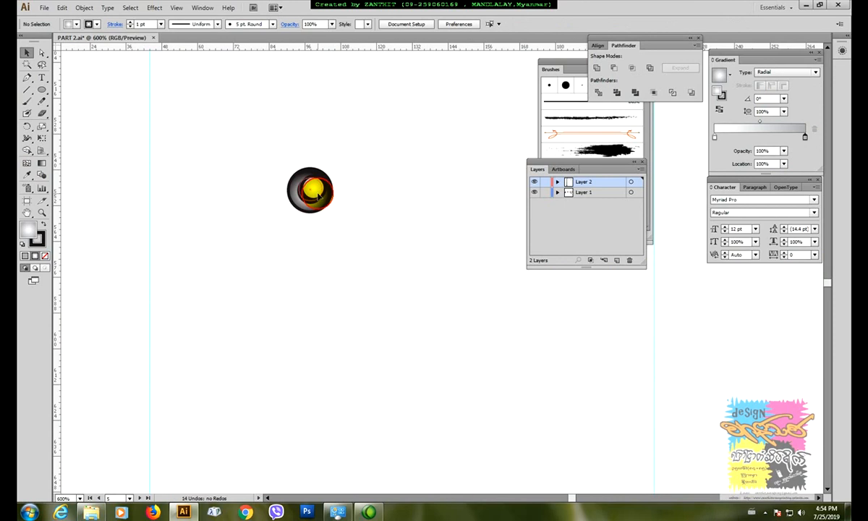
Reposition the white gradient circle about 1 pt right of and 1 pt above the black circle's centre as a highlight.
click(318, 194)
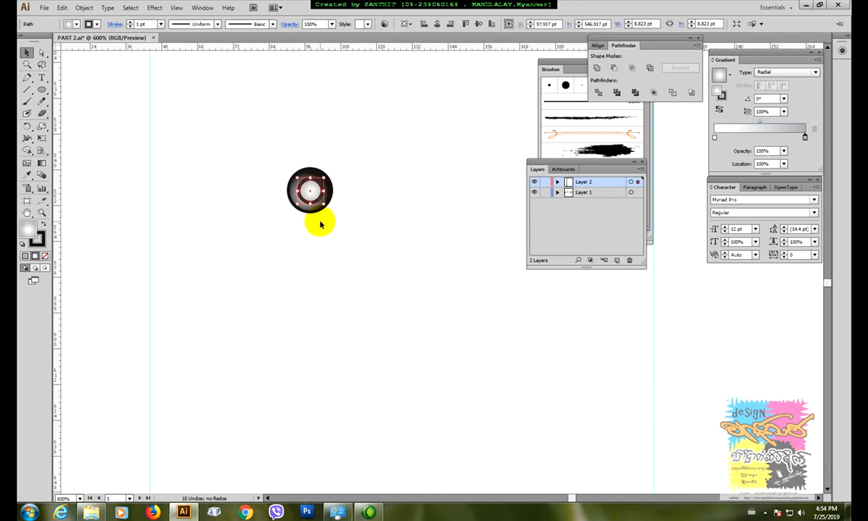
key(Right)
key(Right)
key(Right)
key(Right)
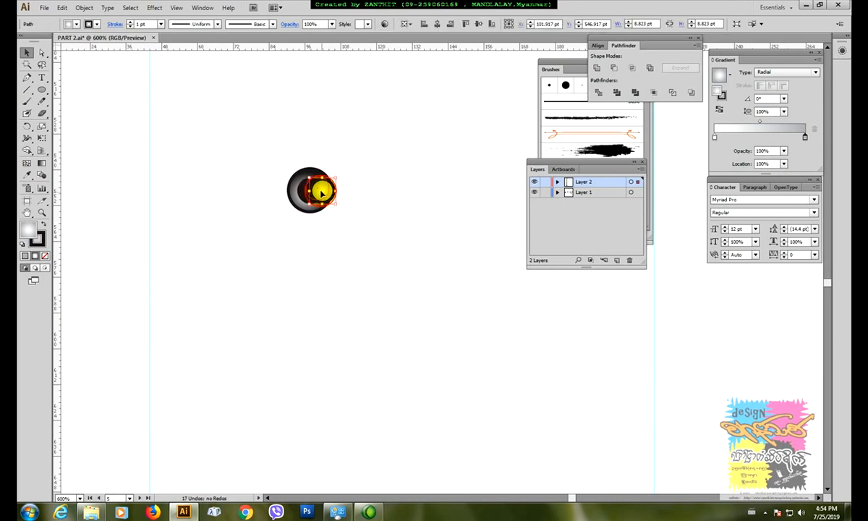
drag(320, 191, 323, 178)
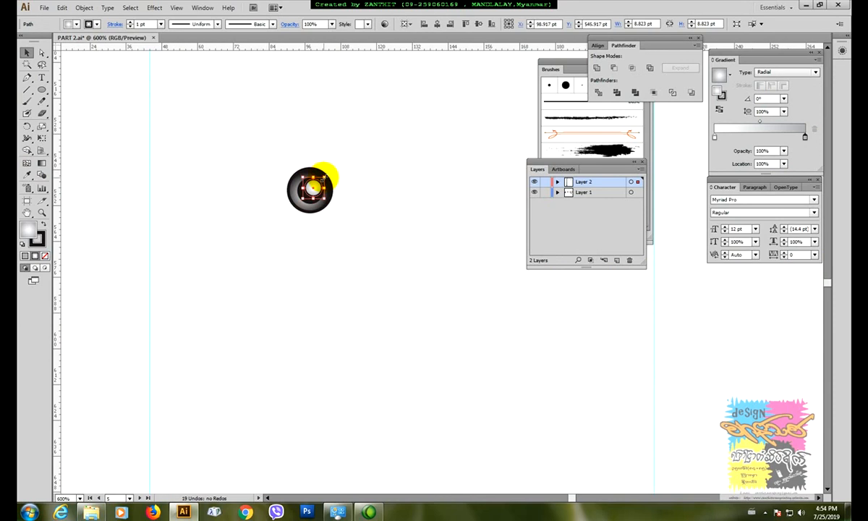
click(369, 236)
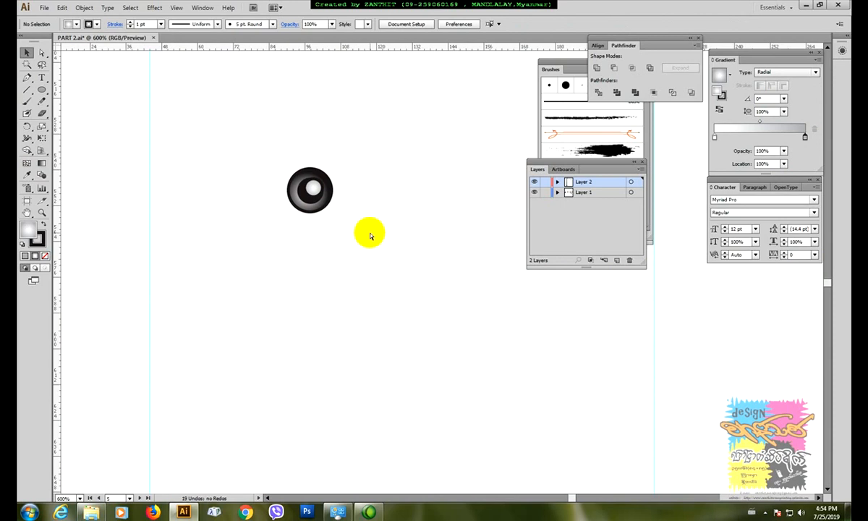
Group all the circles of the tuning knob and place the group on the upper part of the guitar's headstock.
key(ctrl+minus)
key(ctrl+minus)
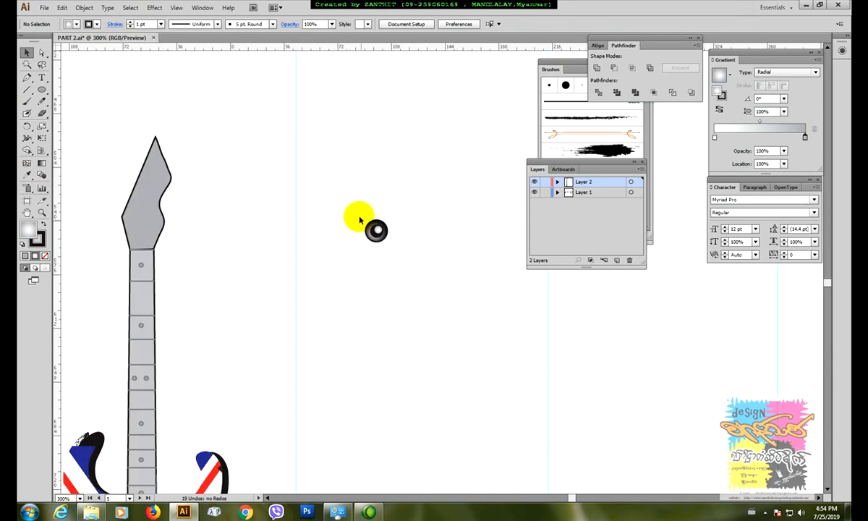
drag(360, 220, 390, 253)
key(ctrl+g)
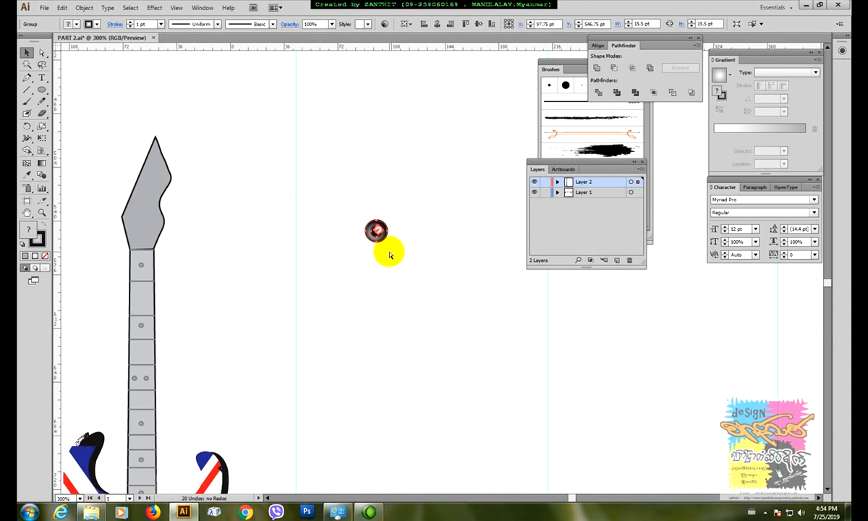
click(391, 256)
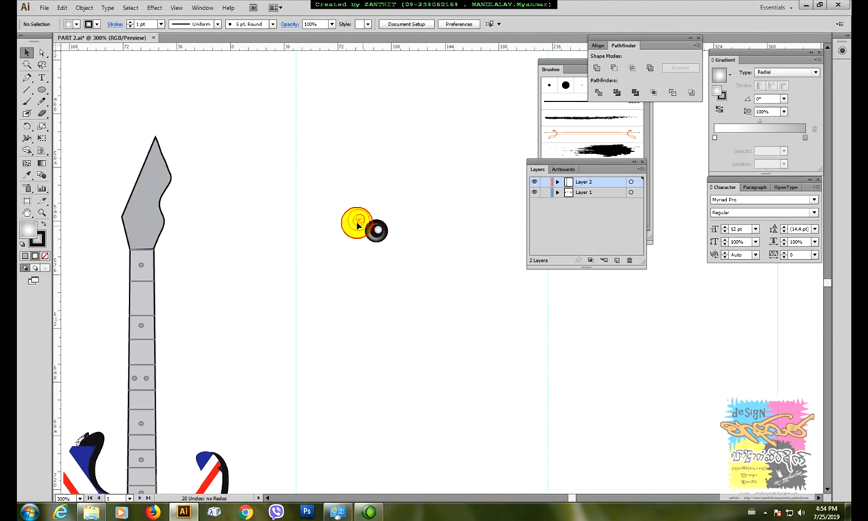
drag(148, 194, 148, 194)
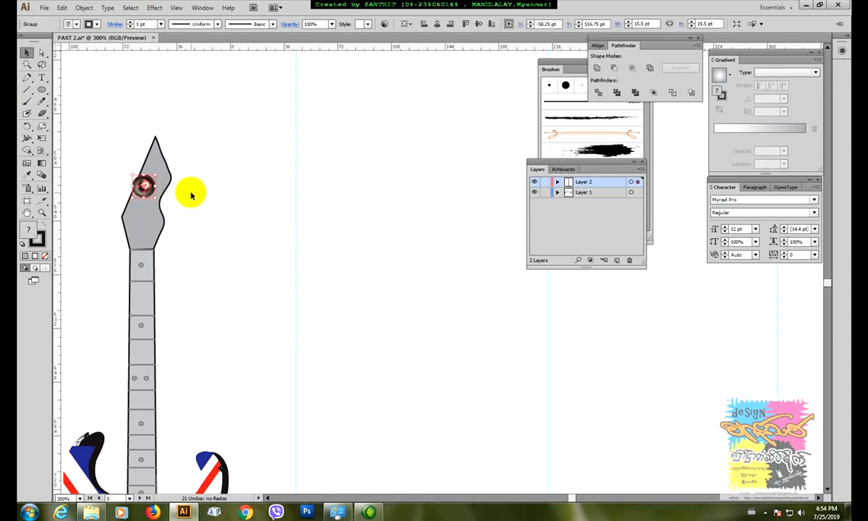
Scale the tuning knob group down proportionally to about 7.5 pt, keeping it centred in place on the headstock.
key(ctrl+plus)
drag(193, 211, 422, 248)
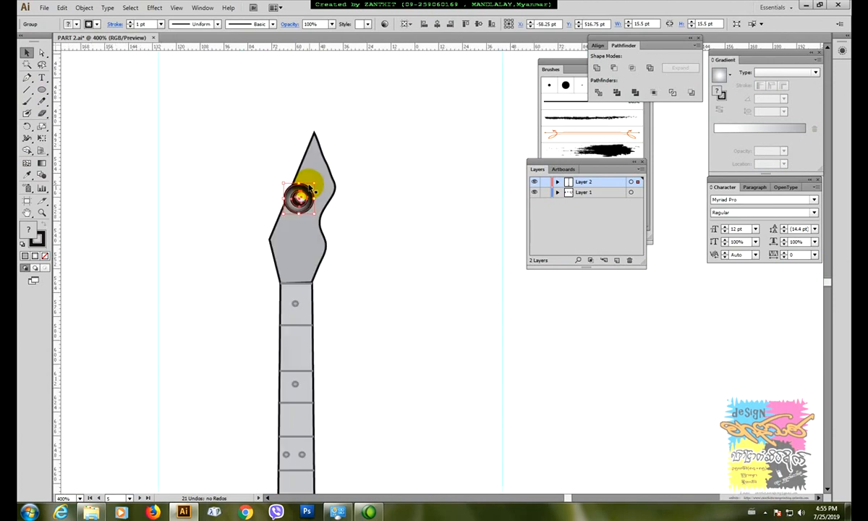
drag(314, 183, 312, 194)
click(383, 208)
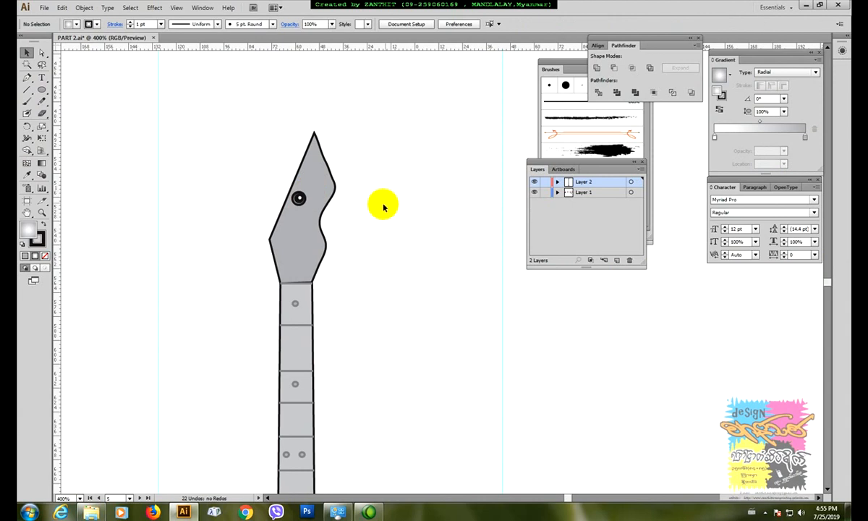
Remove the stroke from the tuning knob group by setting its stroke colour to None.
click(300, 201)
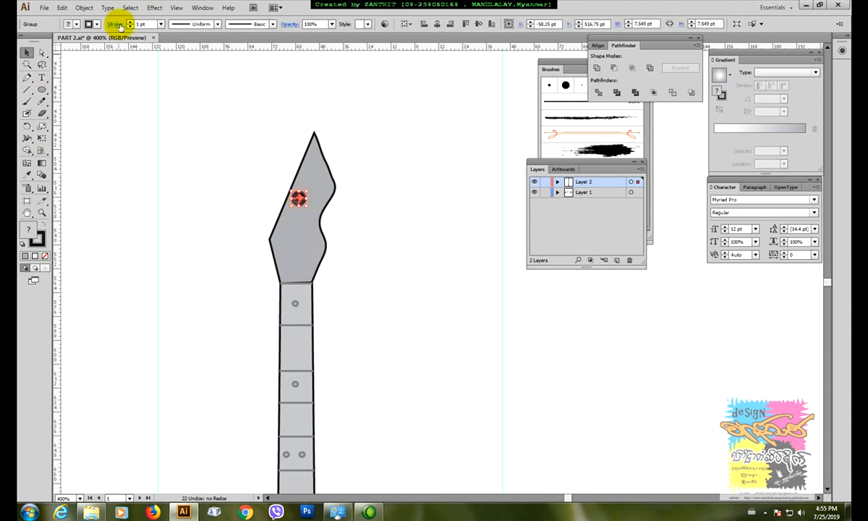
click(96, 26)
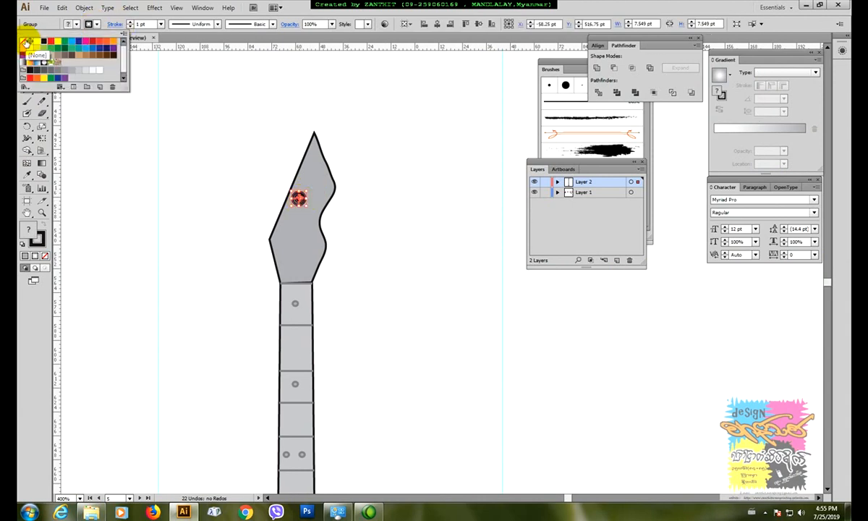
click(26, 44)
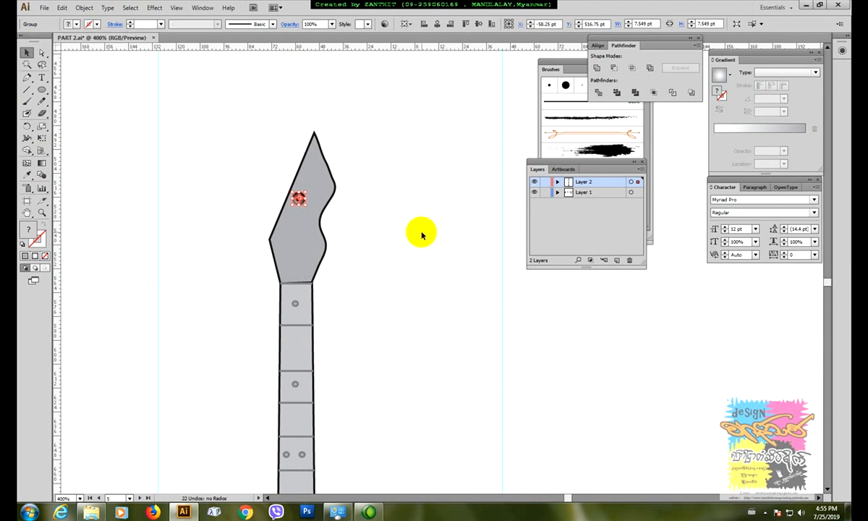
click(422, 235)
Move the tuning knob about 3 pt right and 8 pt up towards the headstock's tip, and shrink it slightly.
click(299, 199)
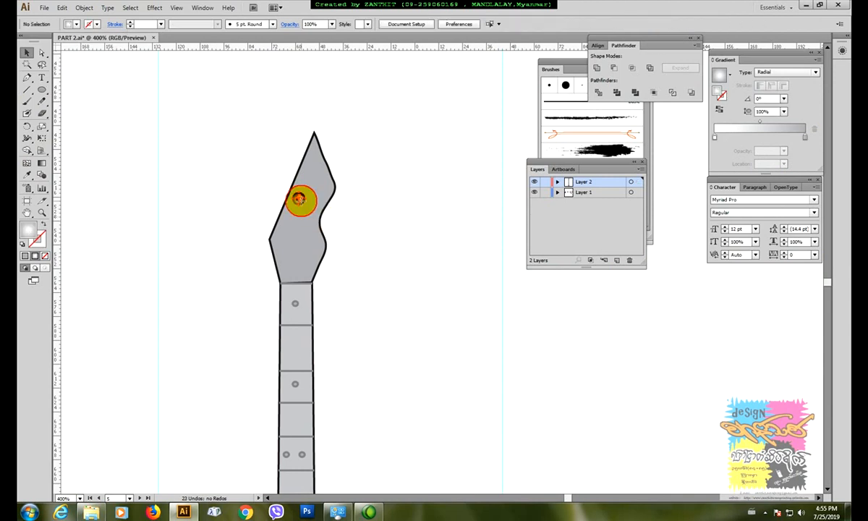
drag(307, 188, 312, 173)
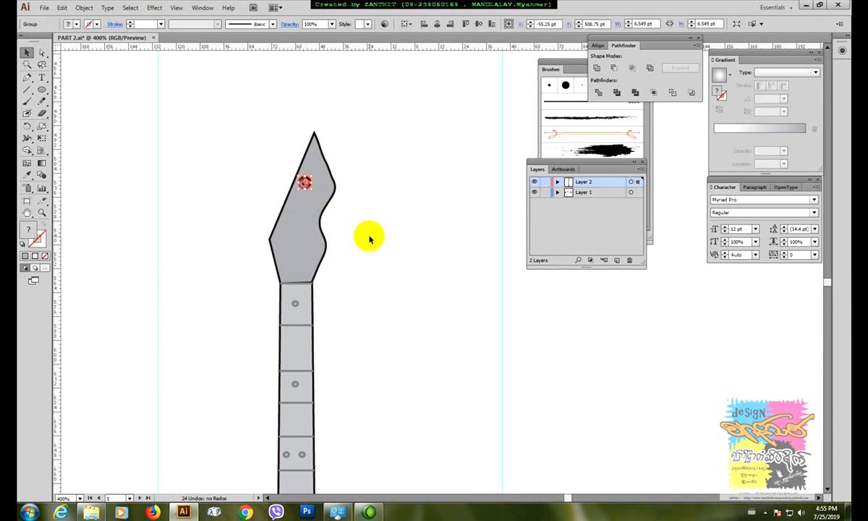
click(370, 239)
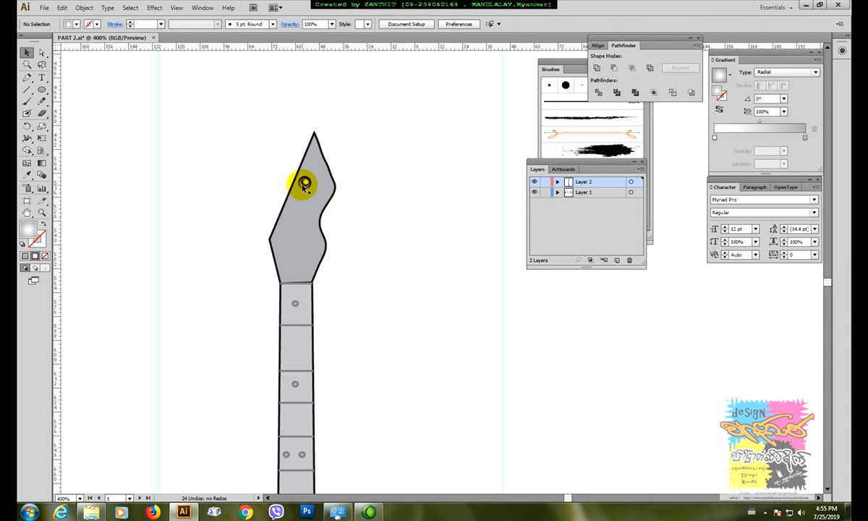
click(305, 184)
drag(312, 177, 306, 184)
click(358, 225)
Draw a nearly vertical string line about 292 pt long from the tuning knob to below the lower pickup, with a 1 pt stroke.
drag(358, 226, 366, 182)
key(ctrl+minus)
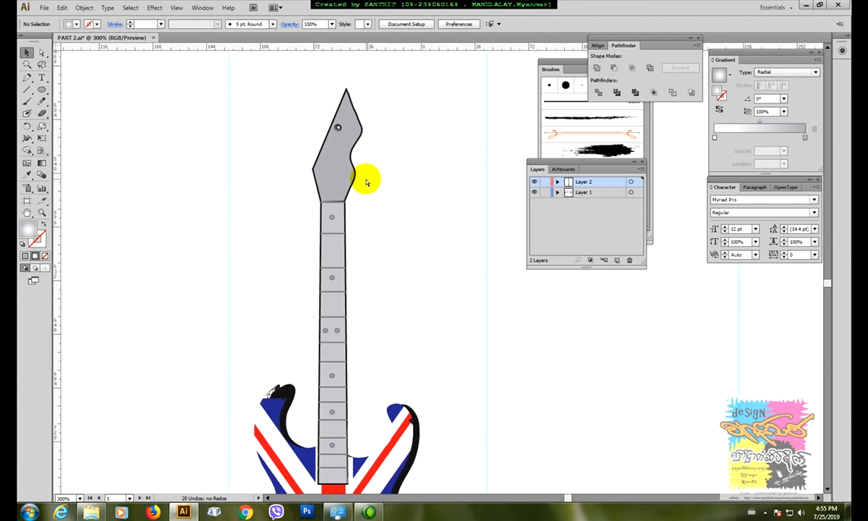
key(ctrl+minus)
drag(432, 298, 395, 225)
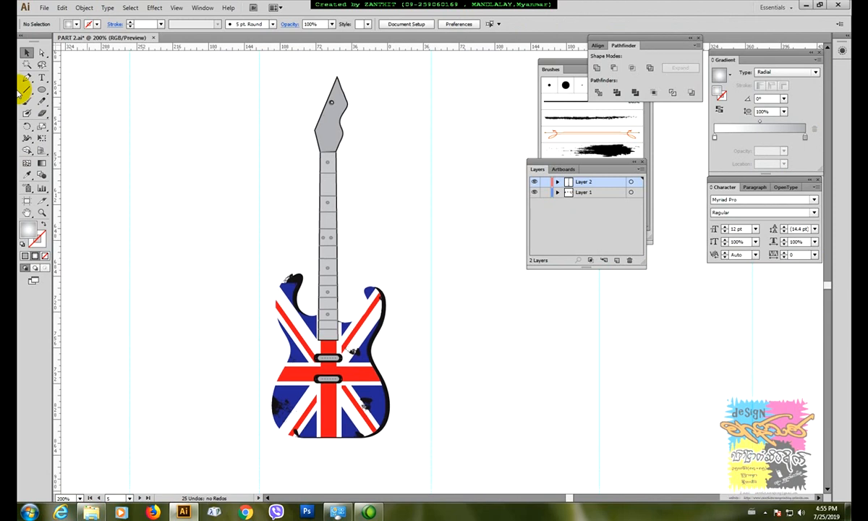
click(26, 90)
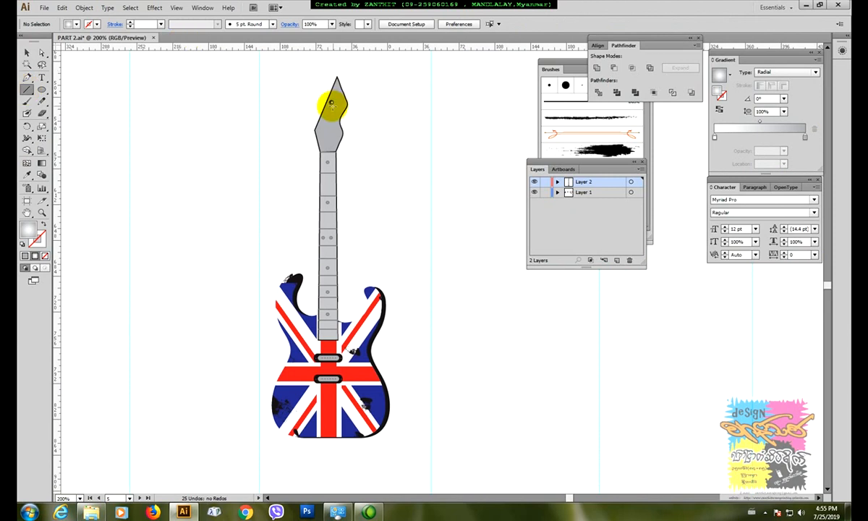
click(331, 104)
click(446, 262)
drag(331, 104, 334, 385)
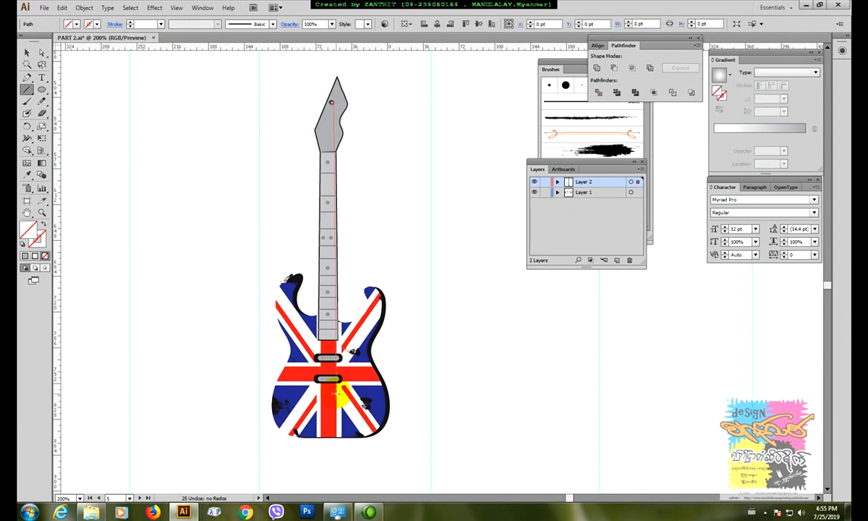
click(130, 23)
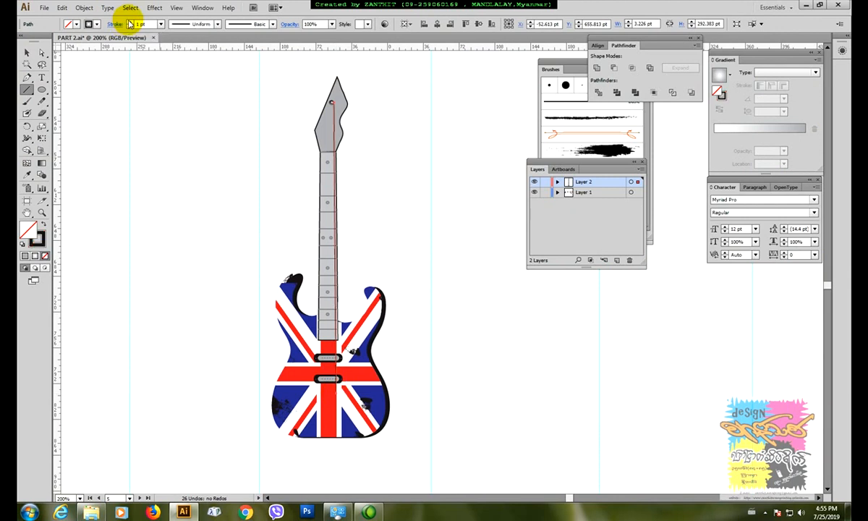
Recolour the string line's stroke to a medium grey swatch.
key(v)
click(328, 163)
click(389, 178)
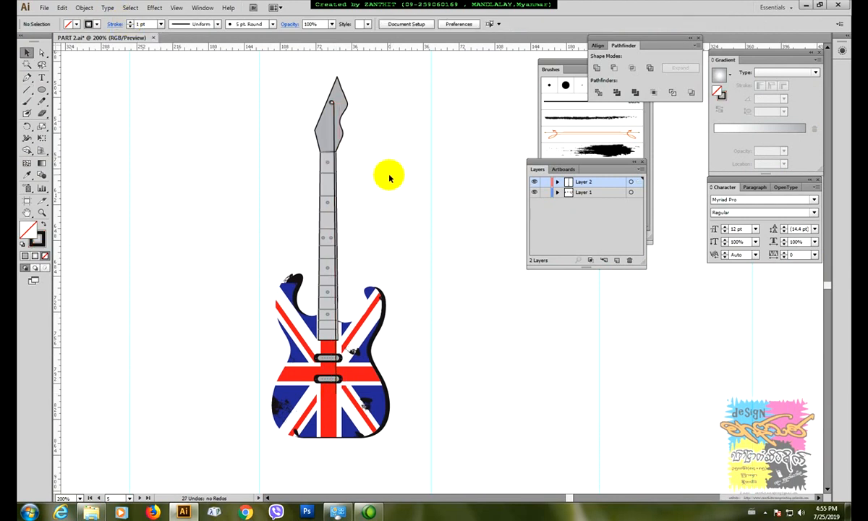
click(336, 141)
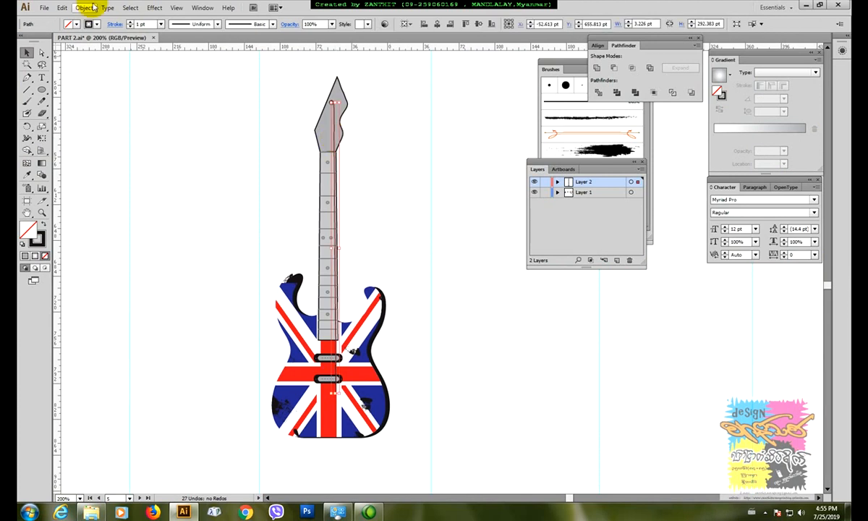
click(76, 24)
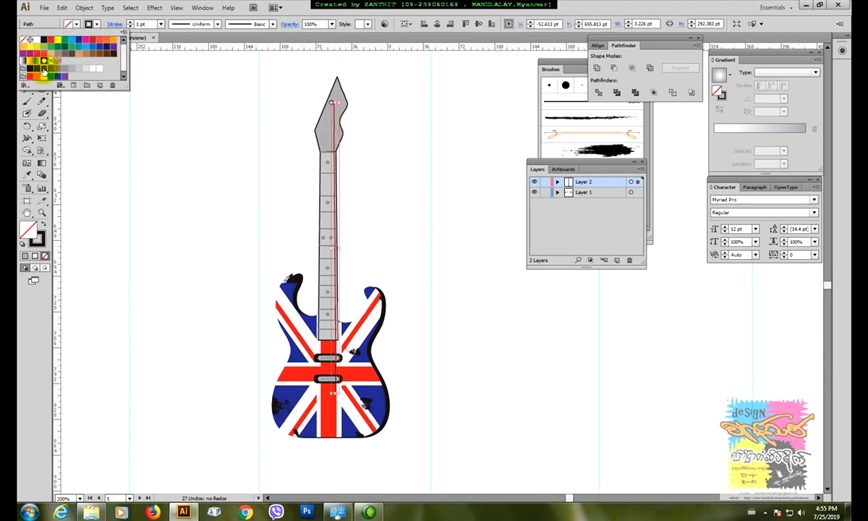
click(374, 170)
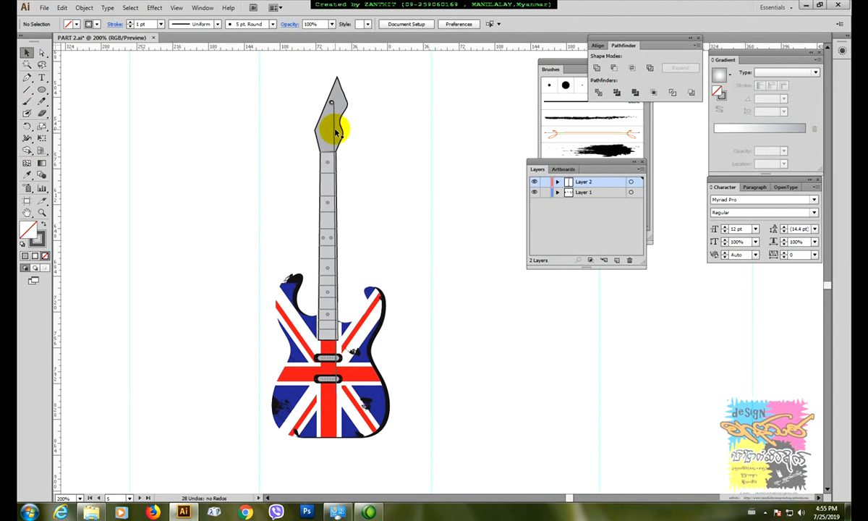
click(336, 133)
click(96, 24)
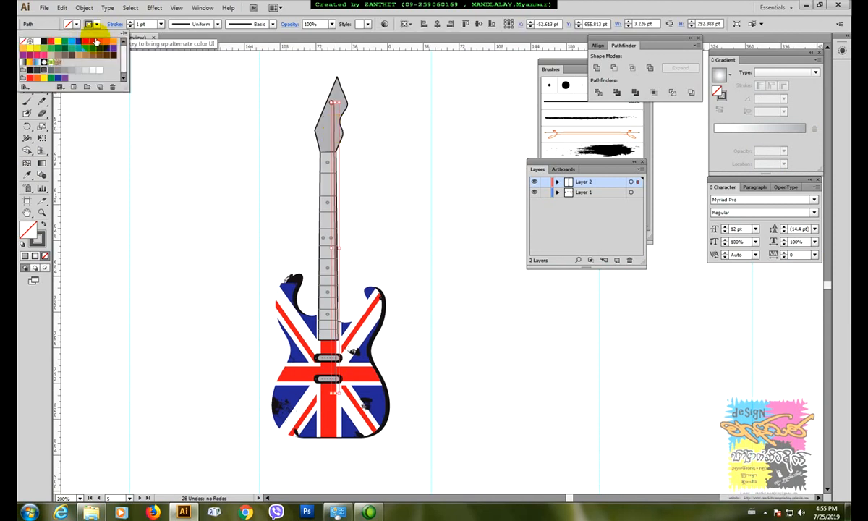
click(58, 70)
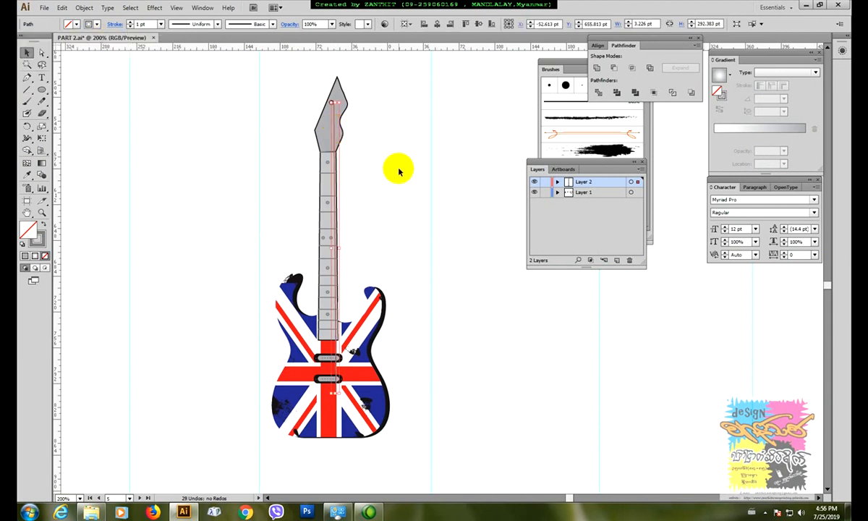
click(398, 172)
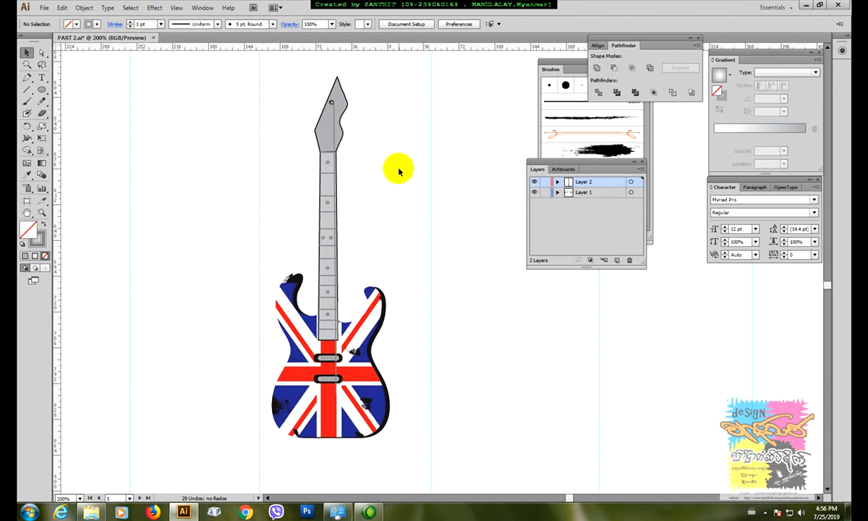
Extend the string line's lower end to a length of about 301 pt and duplicate the line 3 pt to its left.
scroll(385, 173, up, 2)
drag(367, 220, 348, 278)
drag(327, 464, 357, 241)
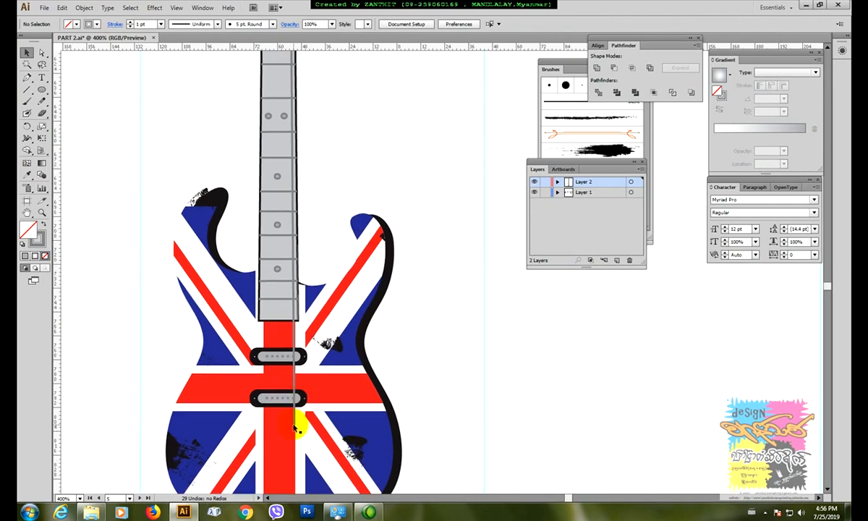
click(294, 428)
drag(295, 428, 291, 443)
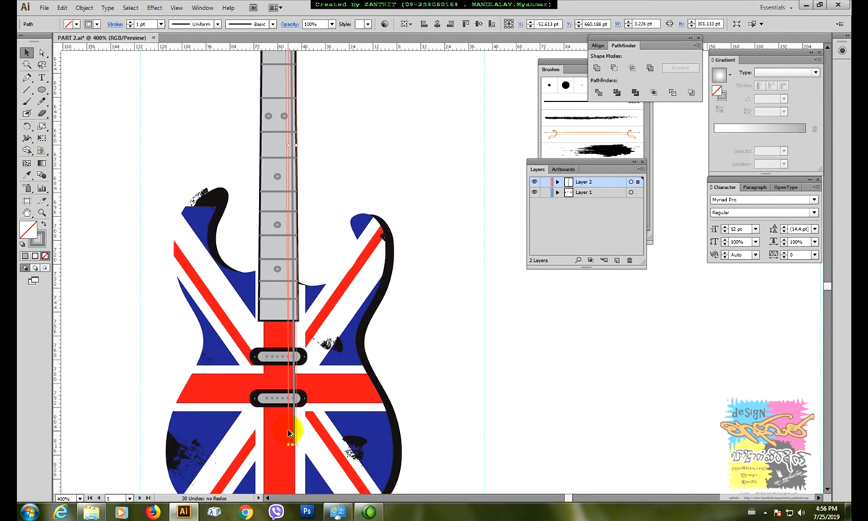
drag(288, 433, 288, 433)
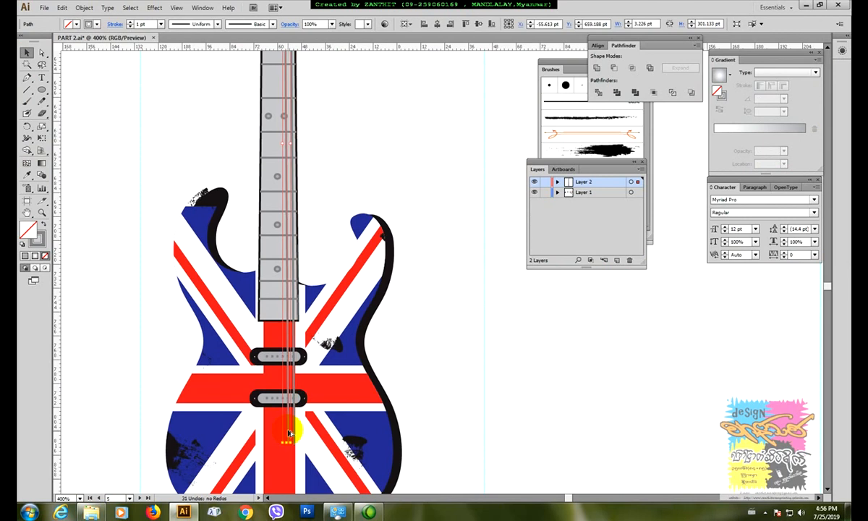
Lower the upper endpoint of the duplicated left string line to below the tuning knob, shortening the line to about 290 pt.
drag(315, 259, 314, 442)
drag(296, 180, 295, 330)
key(ctrl+equal)
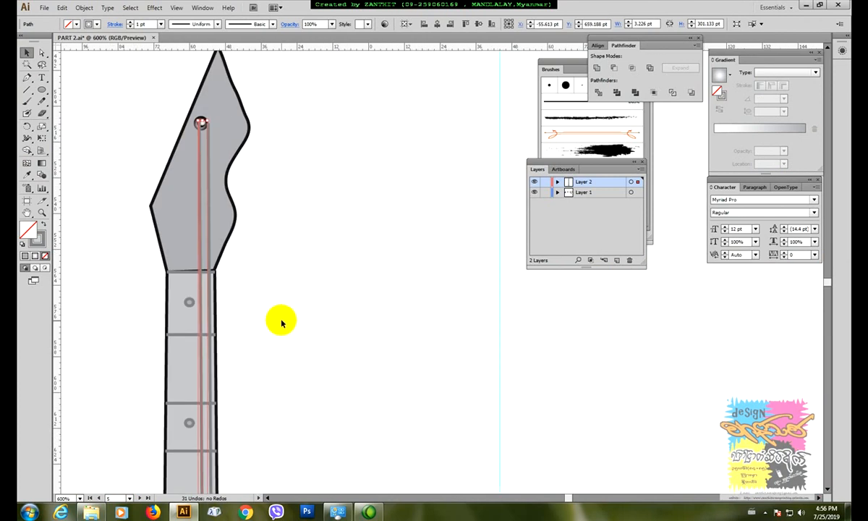
click(41, 52)
click(313, 155)
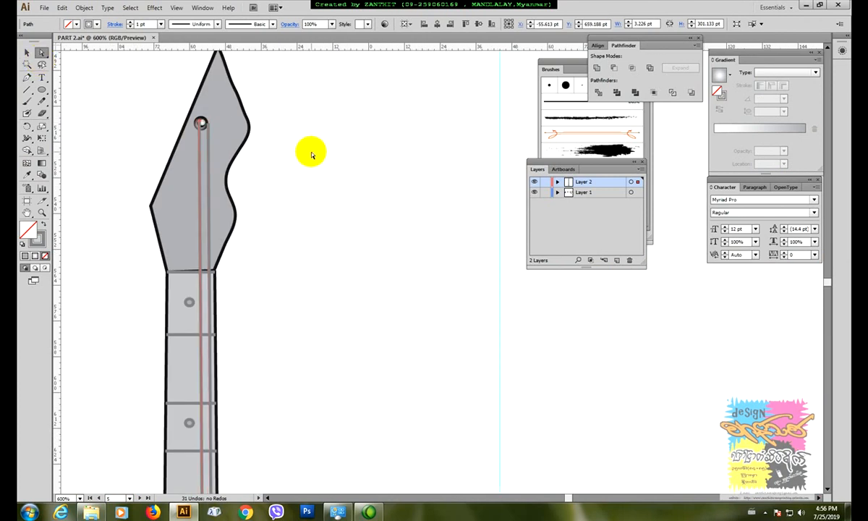
click(312, 154)
click(202, 128)
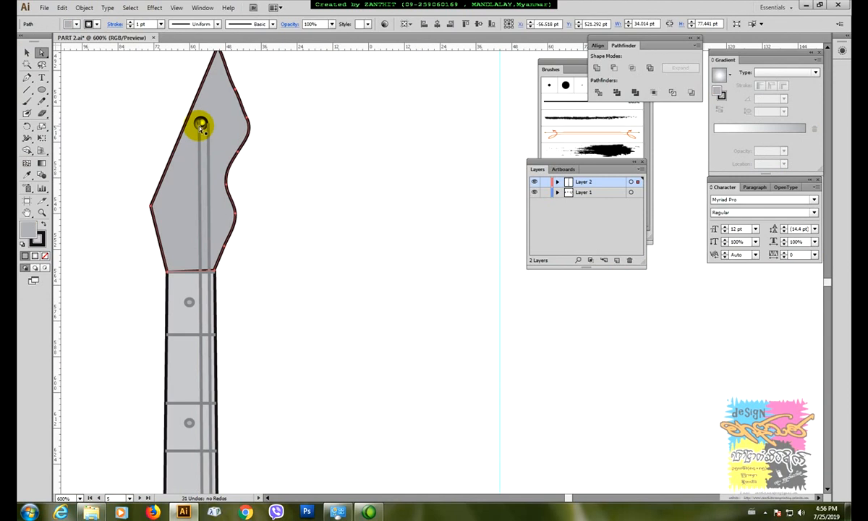
click(200, 124)
drag(201, 125, 200, 135)
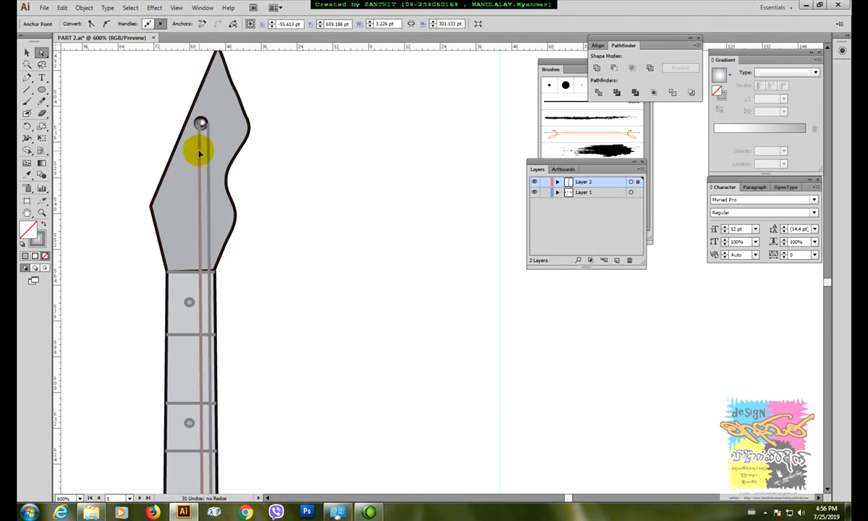
click(201, 157)
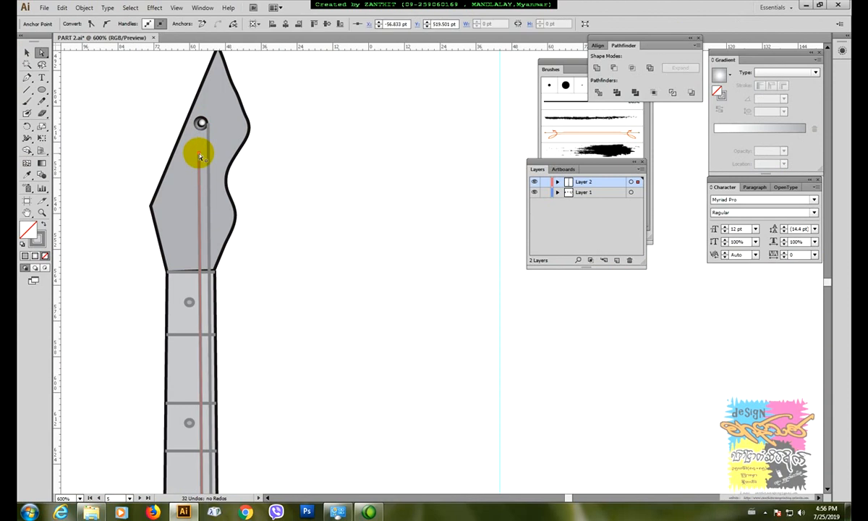
click(26, 52)
click(166, 130)
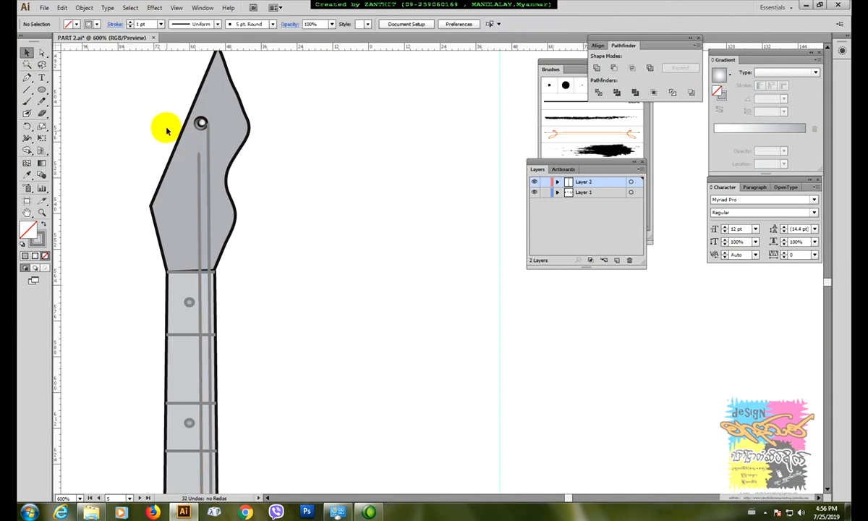
Duplicate the tuning knob and place the copy about 3 pt left and 6 pt below the original.
click(203, 125)
click(202, 125)
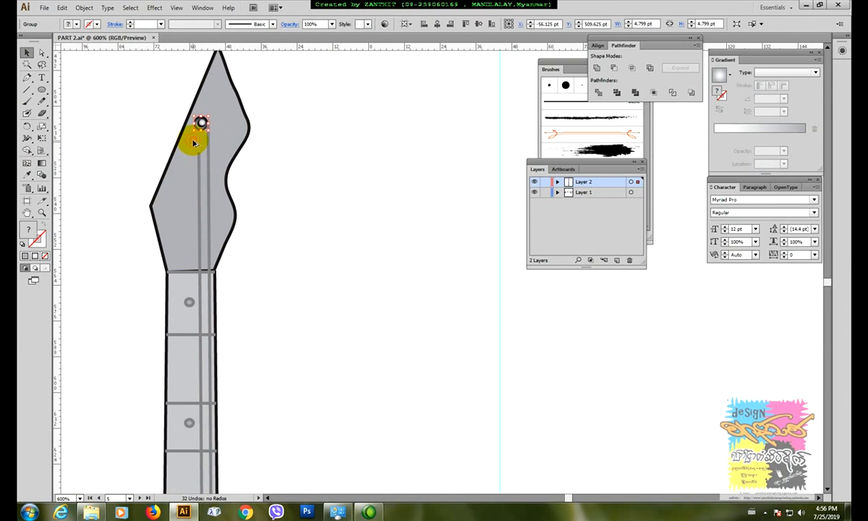
drag(193, 143, 193, 140)
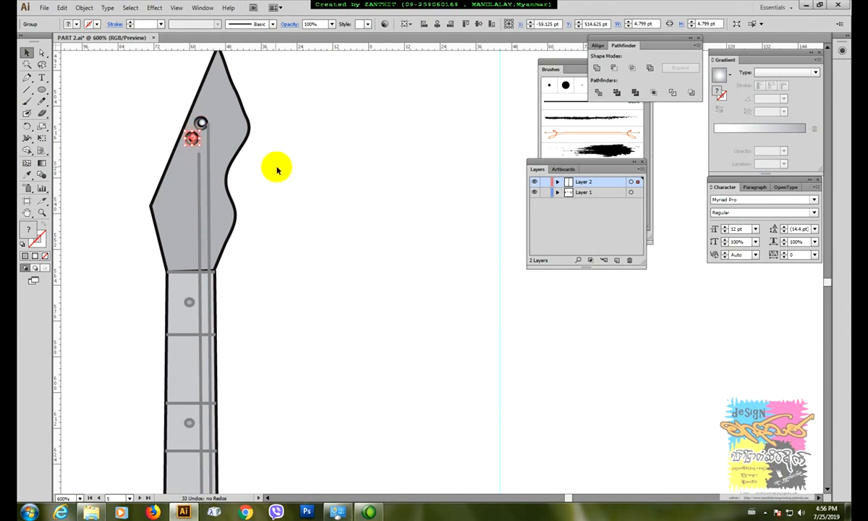
click(277, 170)
click(194, 139)
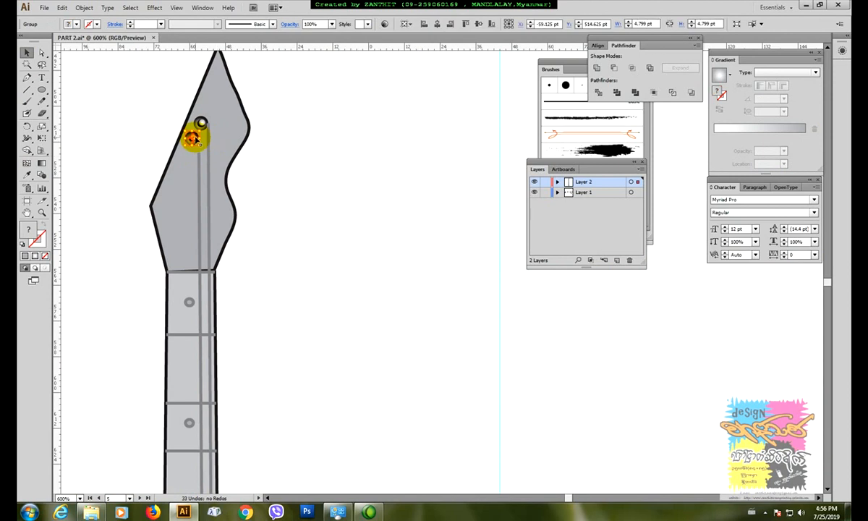
drag(195, 139, 196, 144)
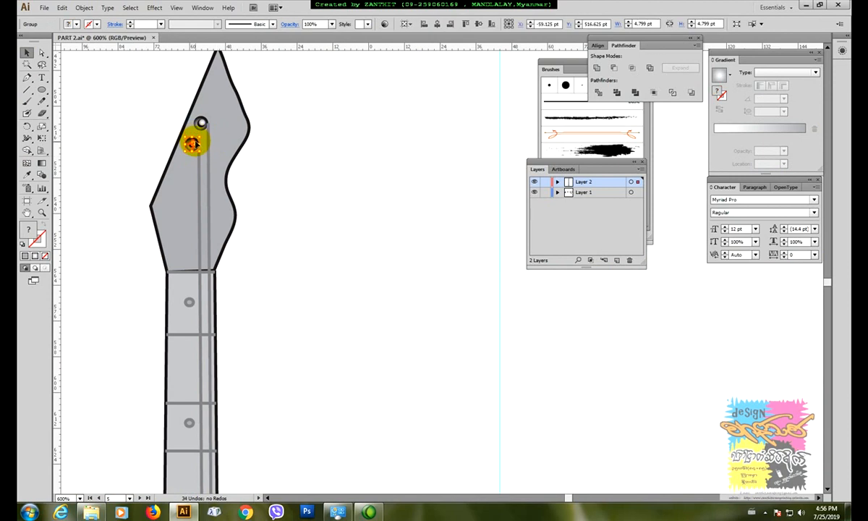
click(192, 144)
key(Up)
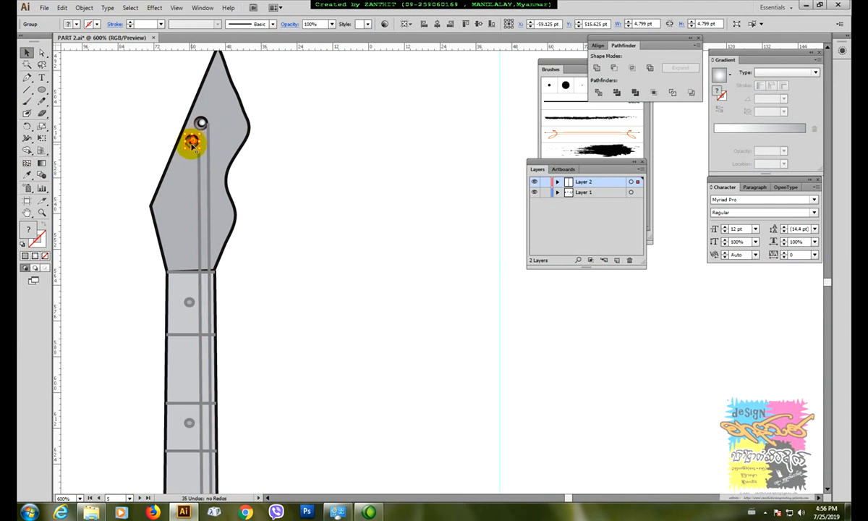
Duplicate the knob four more times down the headstock's left edge and nudge the third knob up slightly.
drag(192, 146, 162, 206)
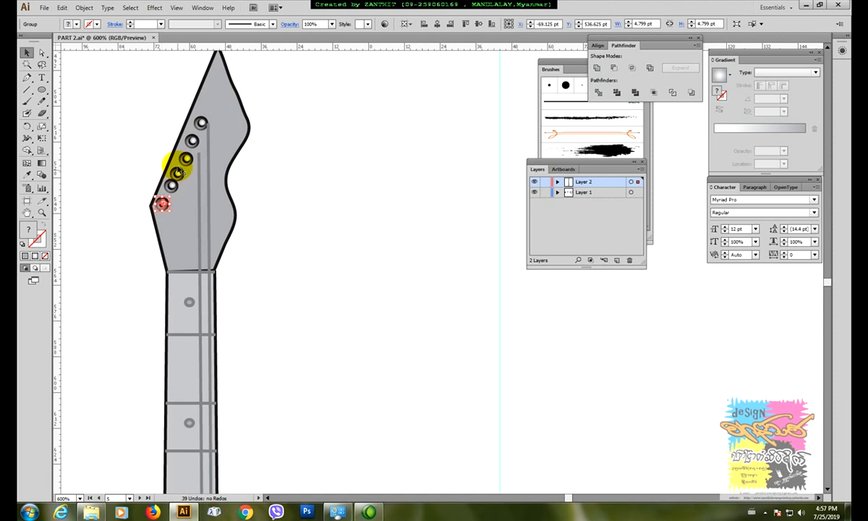
click(187, 161)
key(Up)
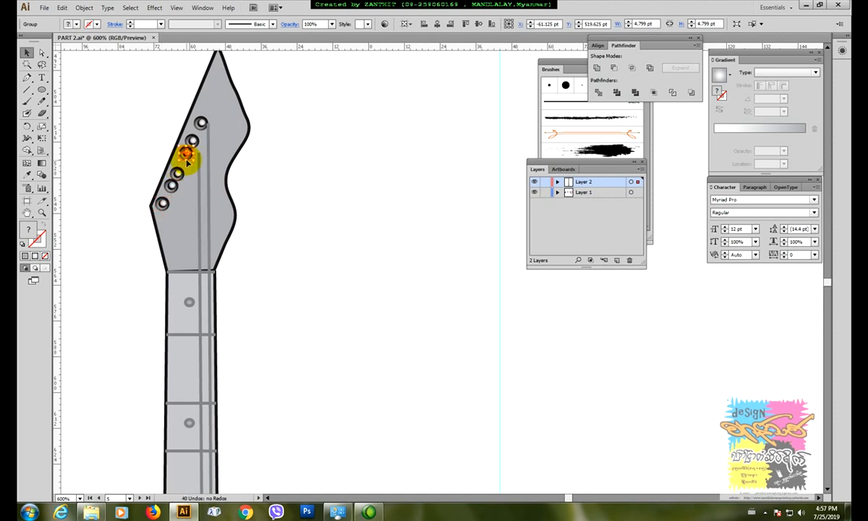
click(186, 154)
drag(186, 154, 187, 156)
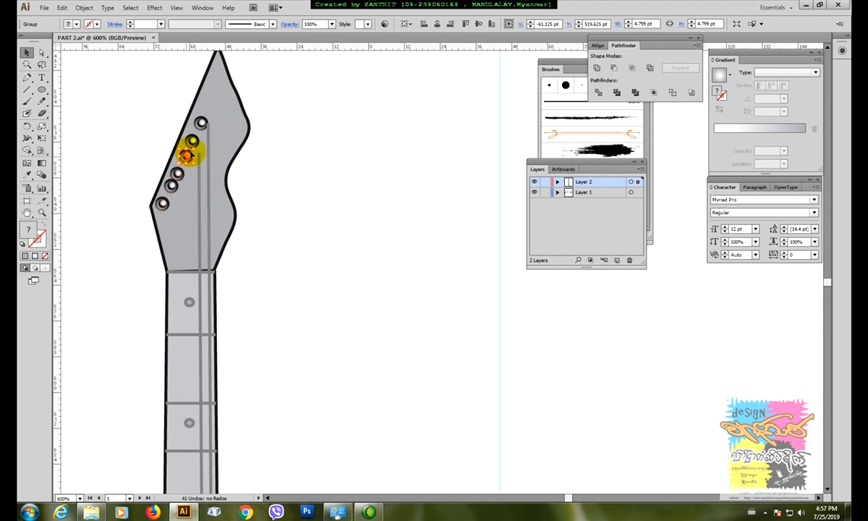
Shift the fourth knob about 1 pt right and the fifth about 1 pt down to even the spacing.
click(181, 172)
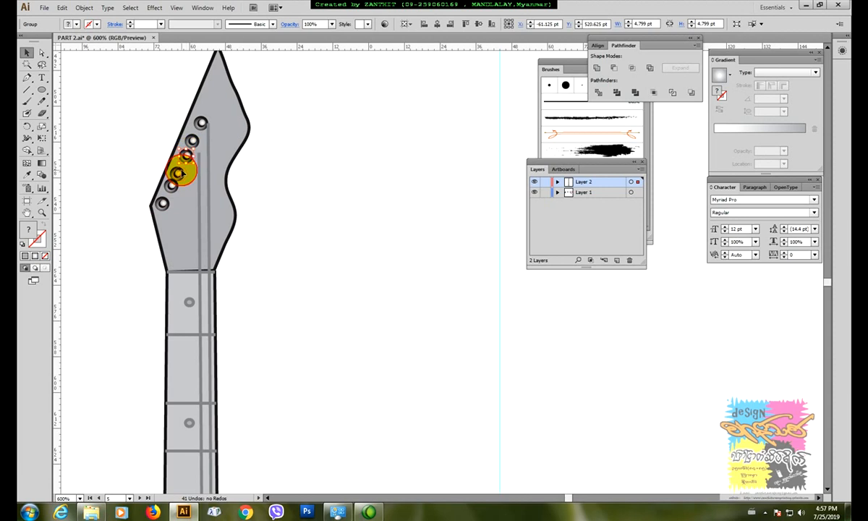
drag(181, 172, 173, 188)
click(172, 186)
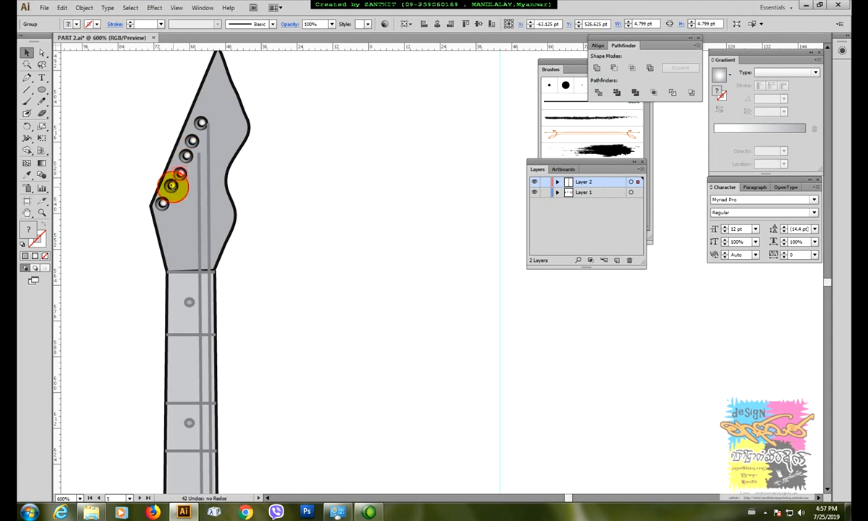
key(ctrl+z)
drag(171, 186, 164, 205)
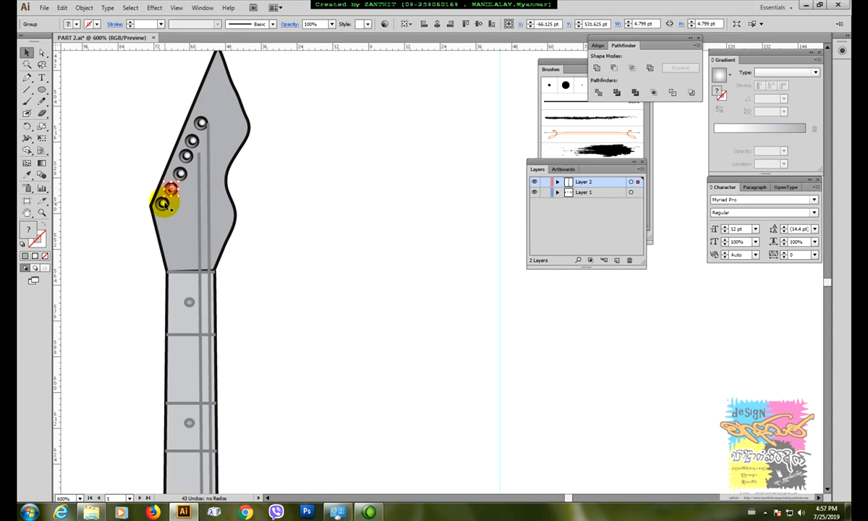
Shift the two lowest tuning knobs about 2 pt right, away from the headstock's left edge.
click(166, 205)
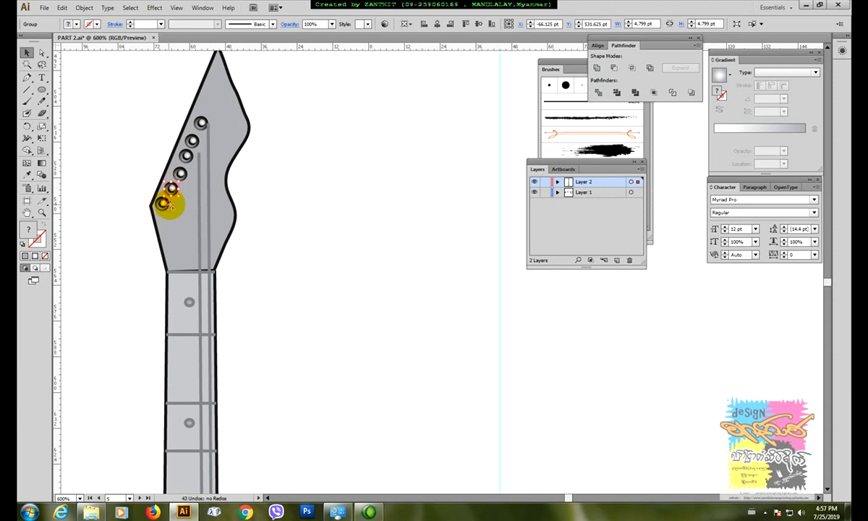
drag(170, 205, 170, 205)
click(174, 191)
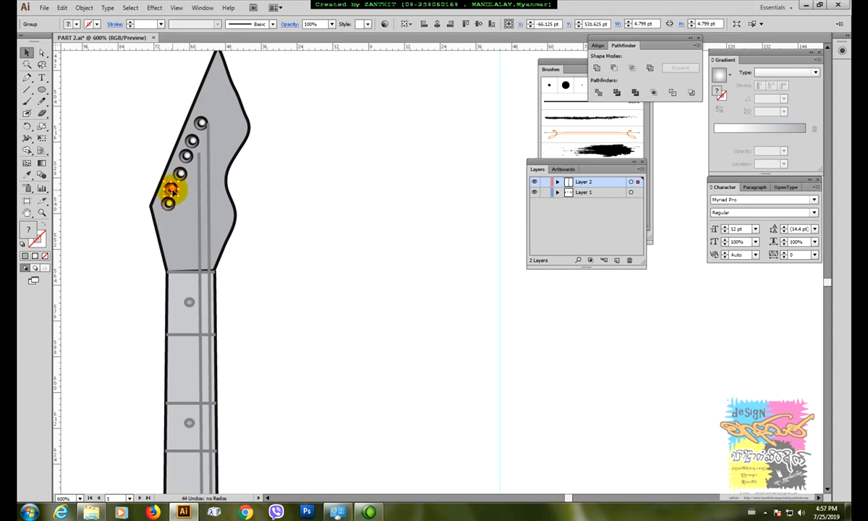
click(171, 189)
drag(173, 190, 179, 187)
click(177, 188)
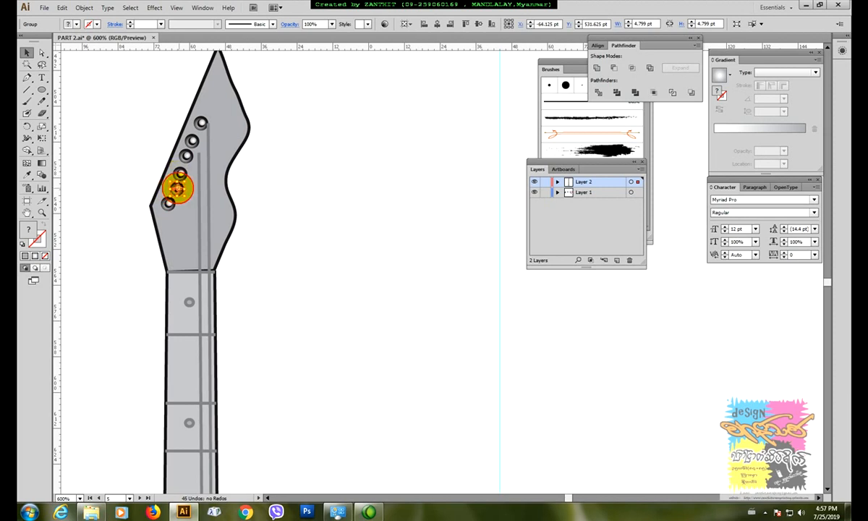
drag(177, 188, 173, 188)
Delete the four middle tuning knobs, keeping only the uppermost and lowest ones.
key(Delete)
click(186, 155)
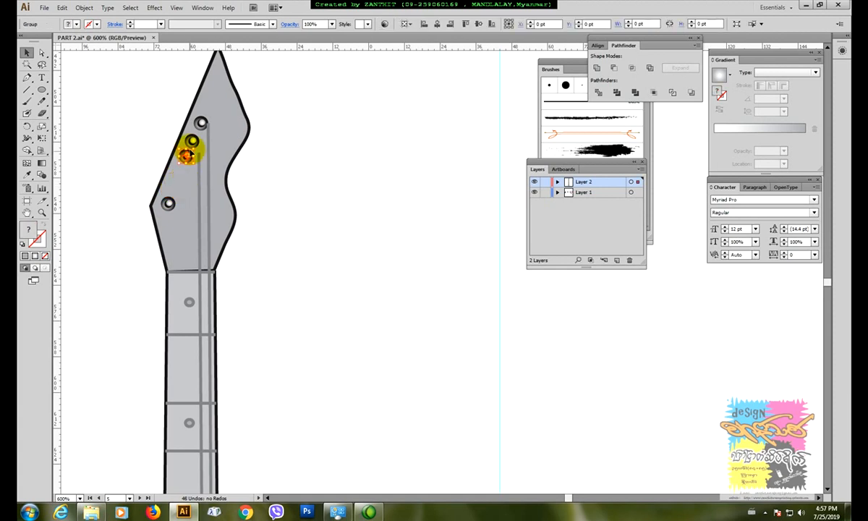
key(Delete)
Blend the uppermost tuning knob with the lowest one using the Blend tool.
click(202, 124)
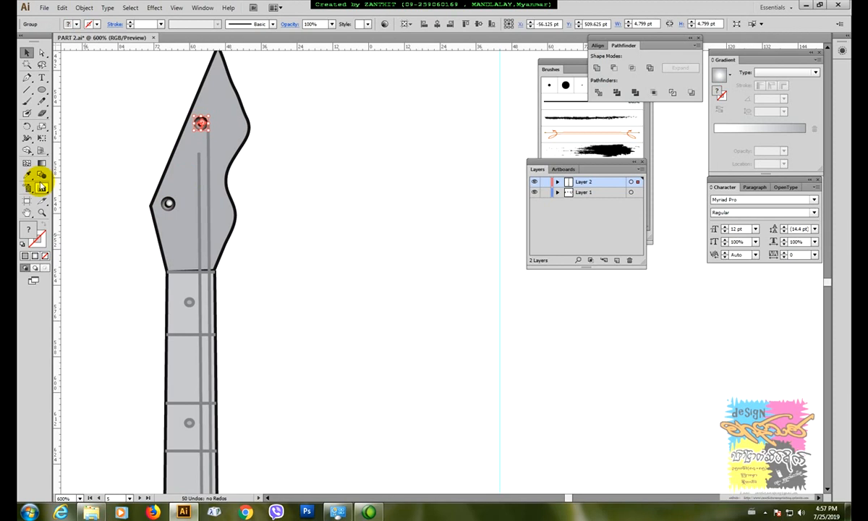
click(41, 175)
click(201, 124)
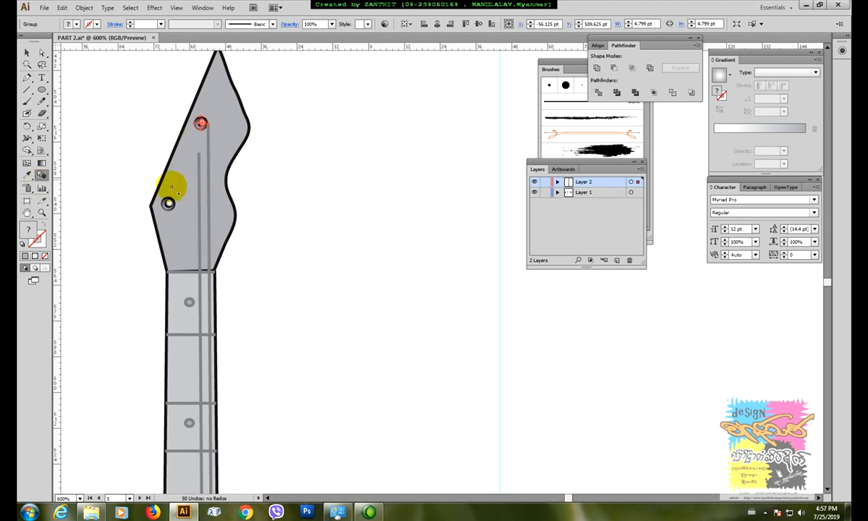
click(167, 204)
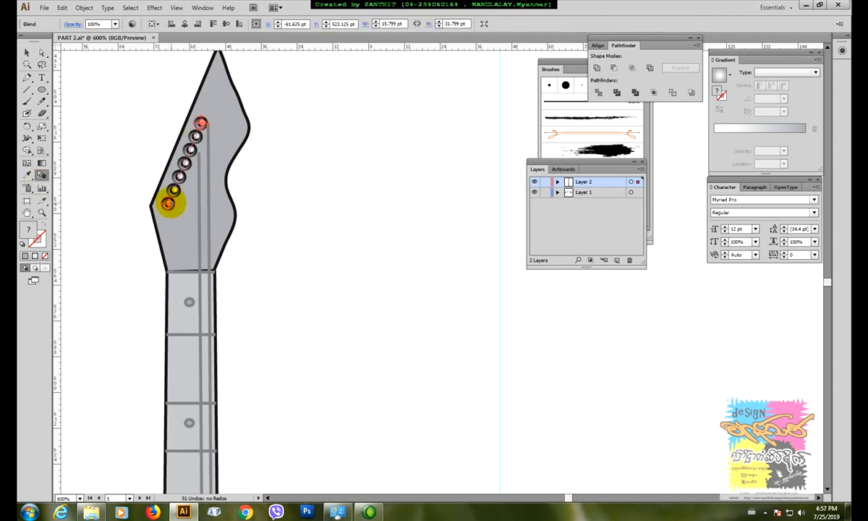
Set the knob blend's spacing to 4 specified steps with path-aligned orientation and preview on.
double_click(42, 177)
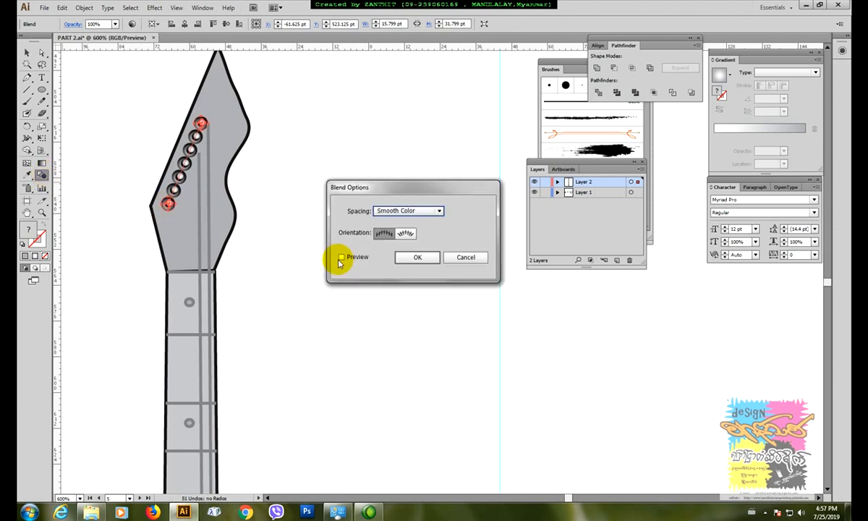
click(407, 214)
click(406, 232)
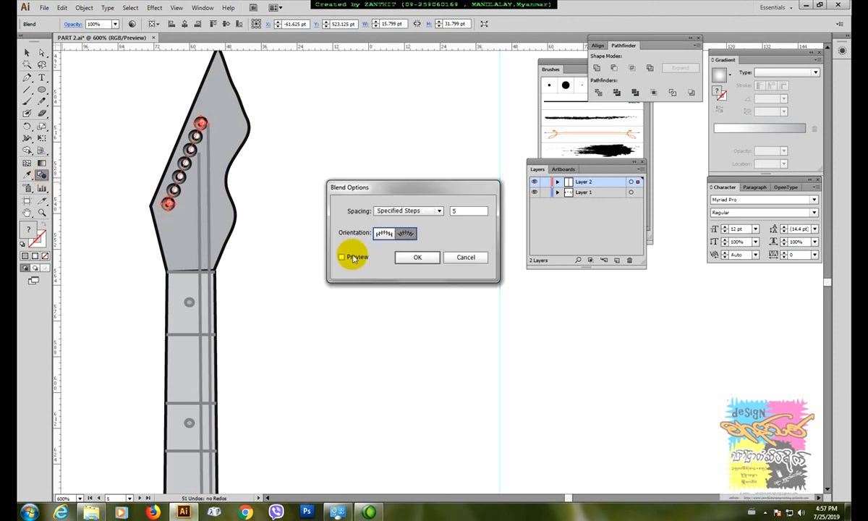
click(353, 259)
double_click(454, 211)
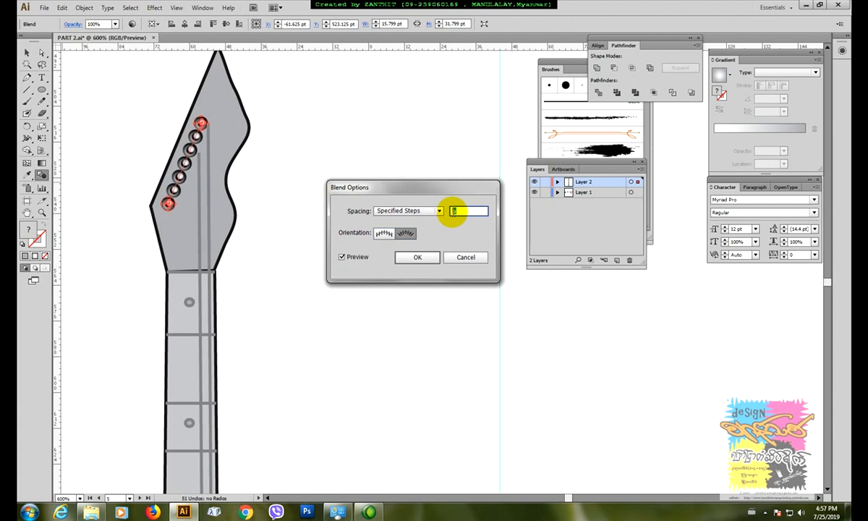
key(Down)
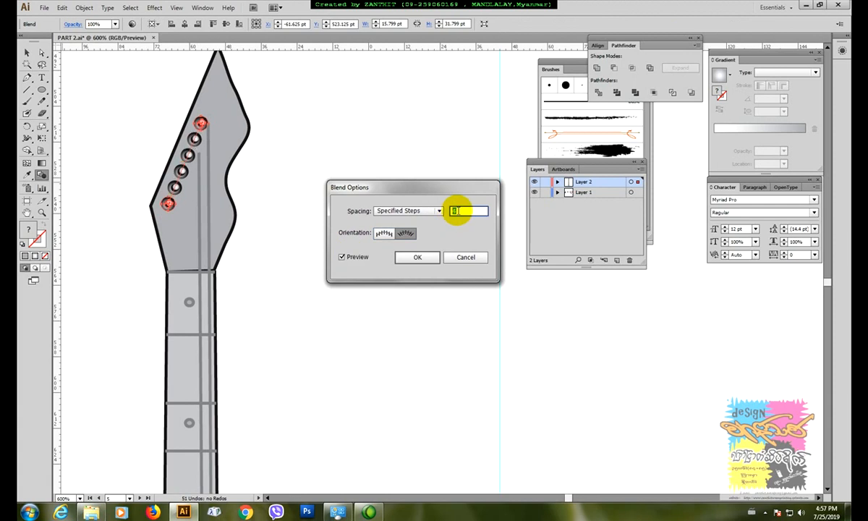
click(428, 255)
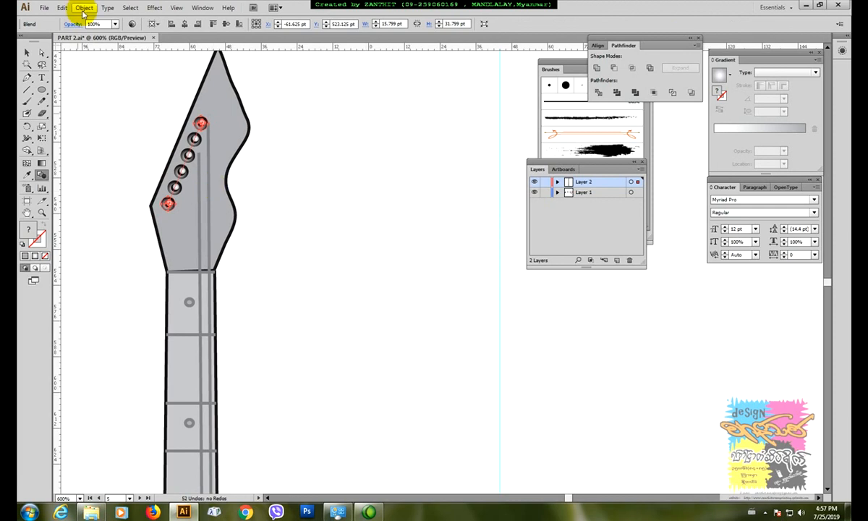
Expand the knob blend's object and fill, with gradients expanded to 255 objects, and deselect it.
click(84, 9)
click(100, 116)
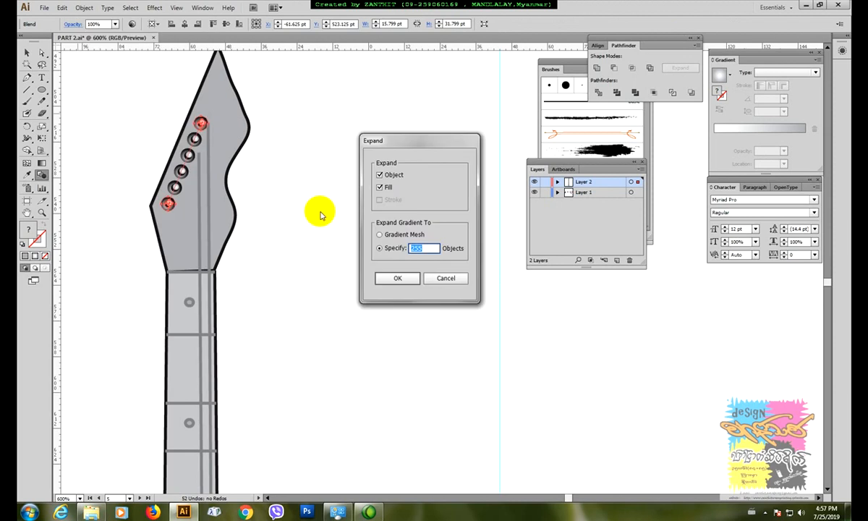
click(399, 280)
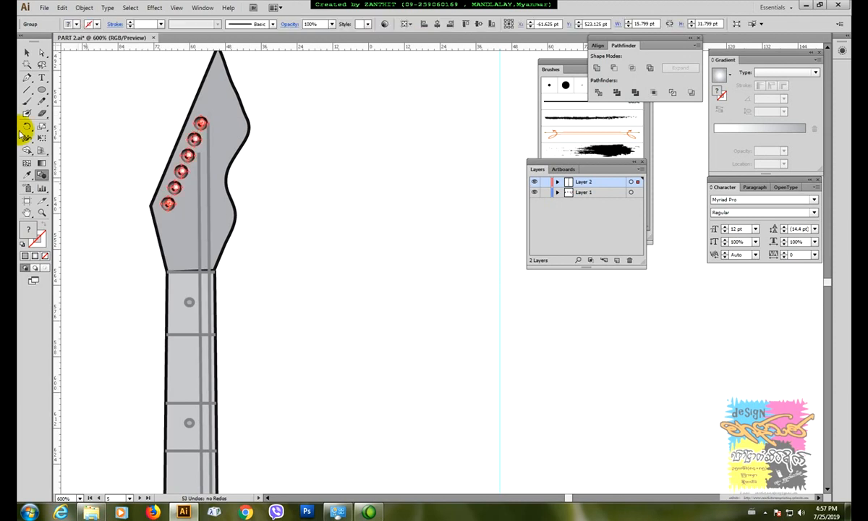
key(v)
click(405, 216)
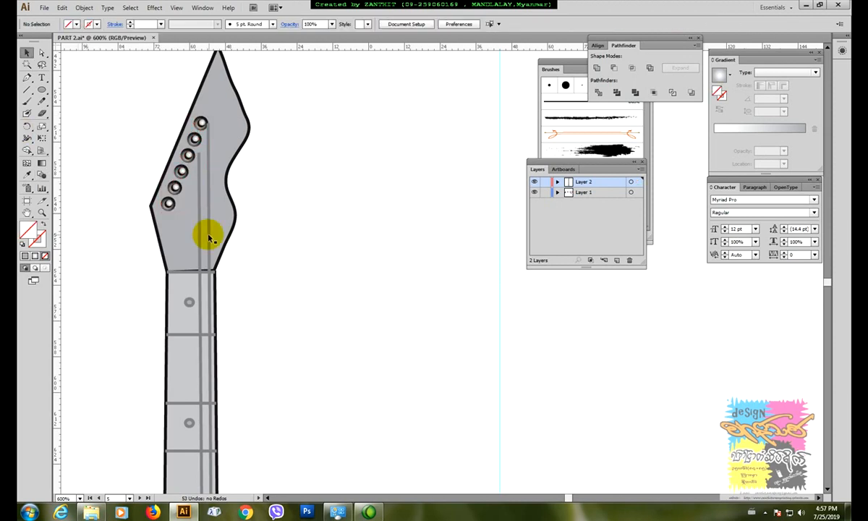
Move the top anchor of the second grey string up to start at the second-highest tuning knob.
click(204, 237)
click(42, 63)
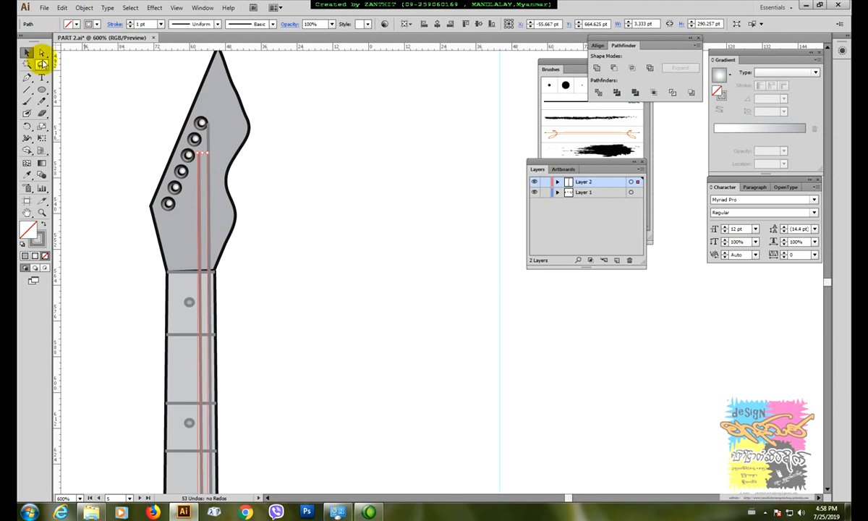
click(198, 158)
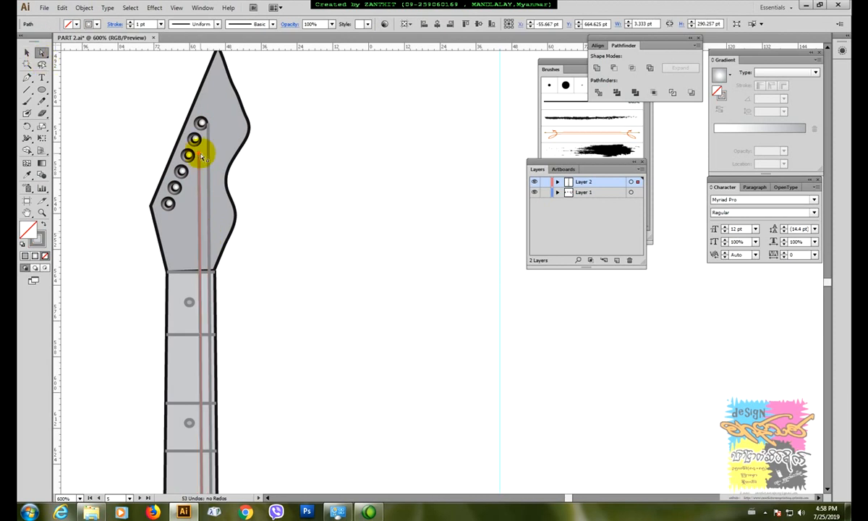
click(202, 157)
click(203, 143)
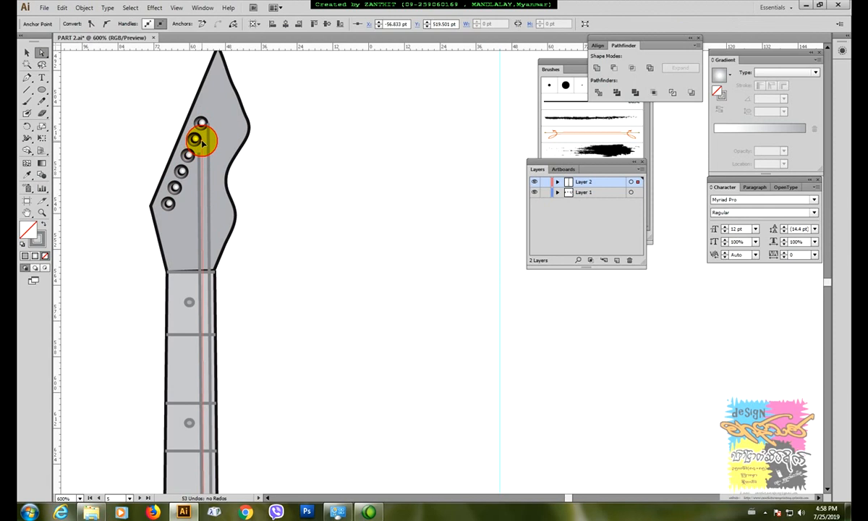
drag(203, 142, 202, 123)
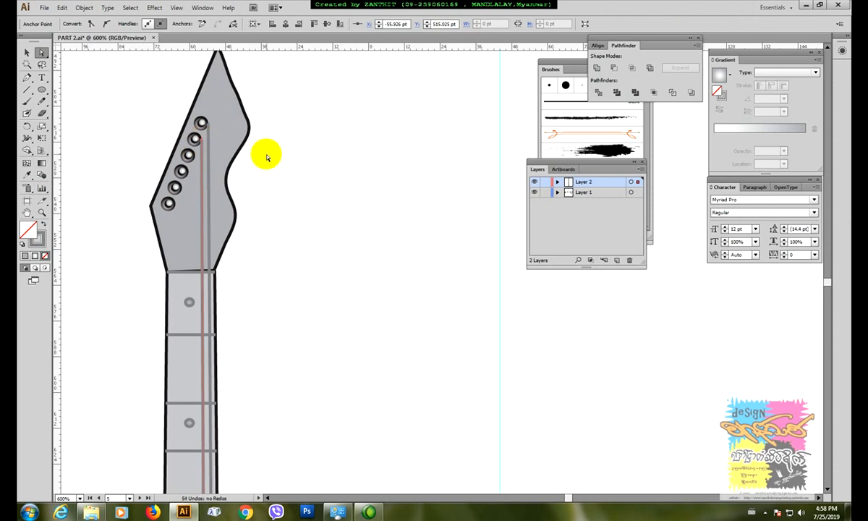
click(267, 157)
click(26, 53)
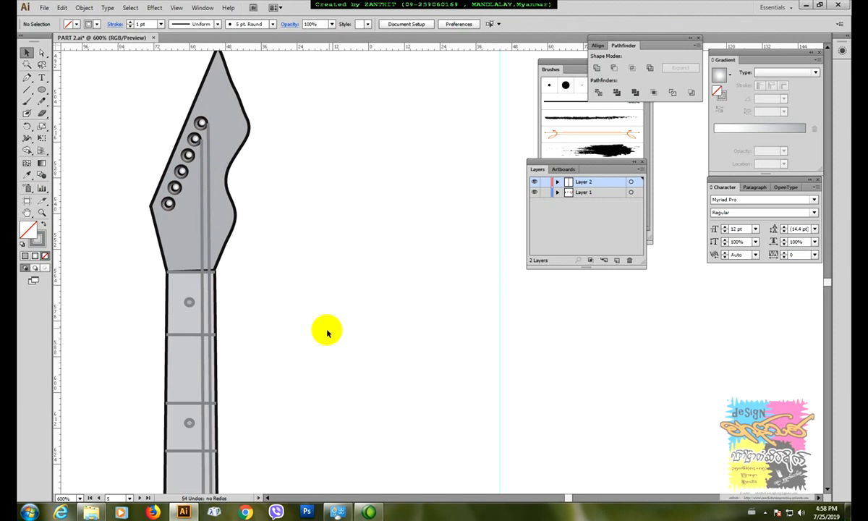
Duplicate the second grey string beside itself over the pickups to add a third string.
key(space)
drag(335, 368, 360, 216)
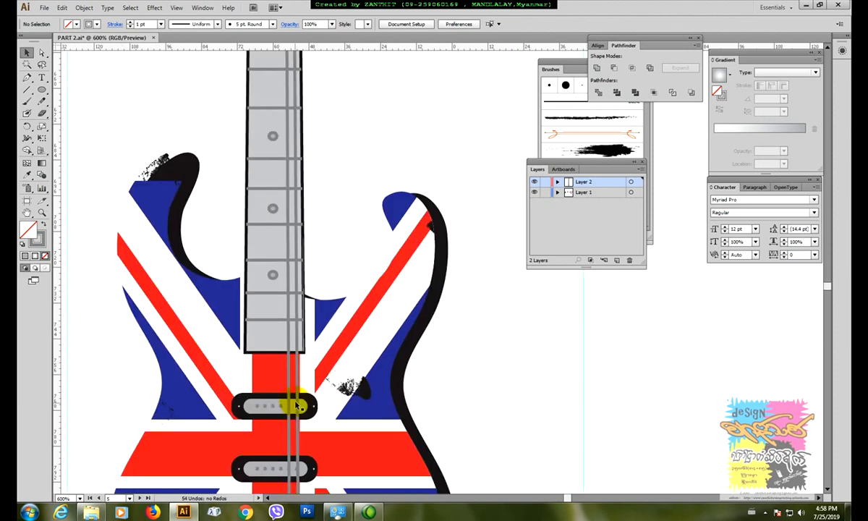
click(296, 404)
click(289, 399)
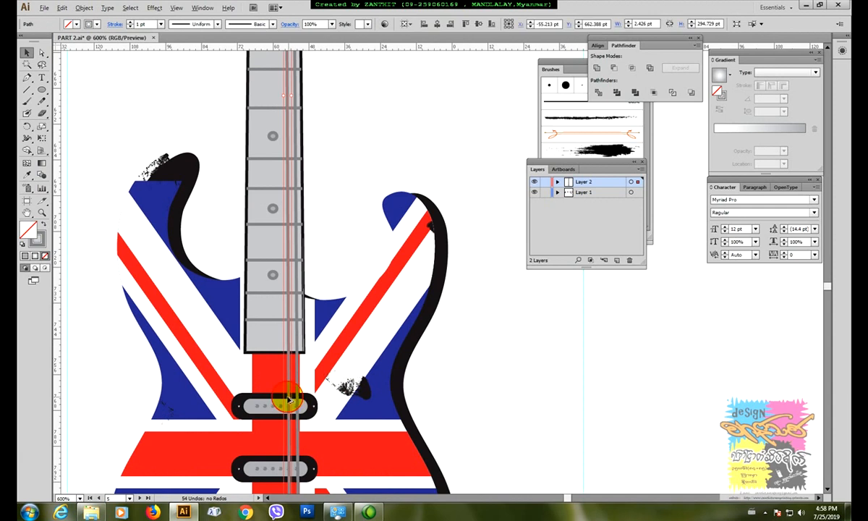
click(283, 397)
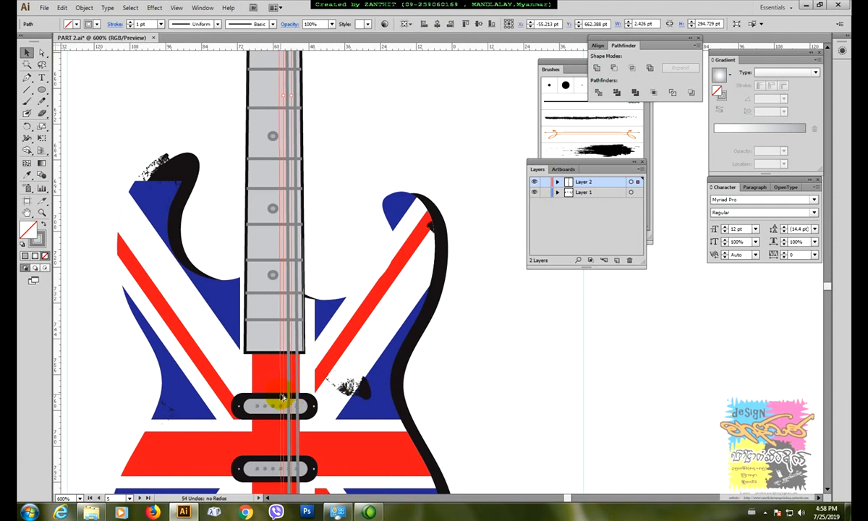
drag(283, 397, 283, 398)
Reposition the third string on the headstock so its upper end starts beside the third tuning knob.
drag(292, 219, 286, 402)
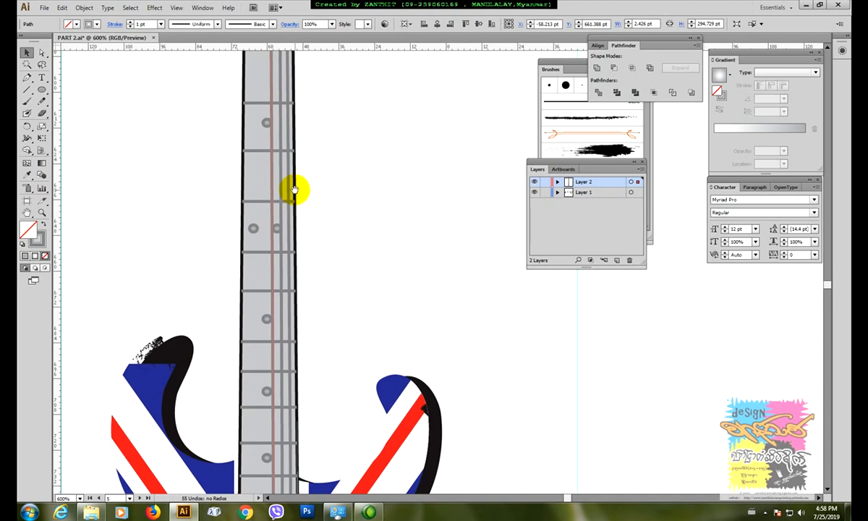
drag(294, 190, 283, 369)
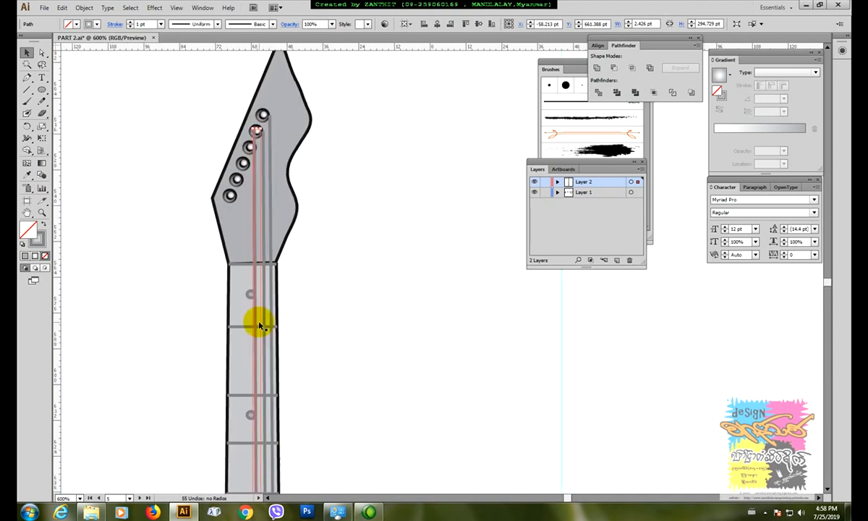
key(a)
click(256, 131)
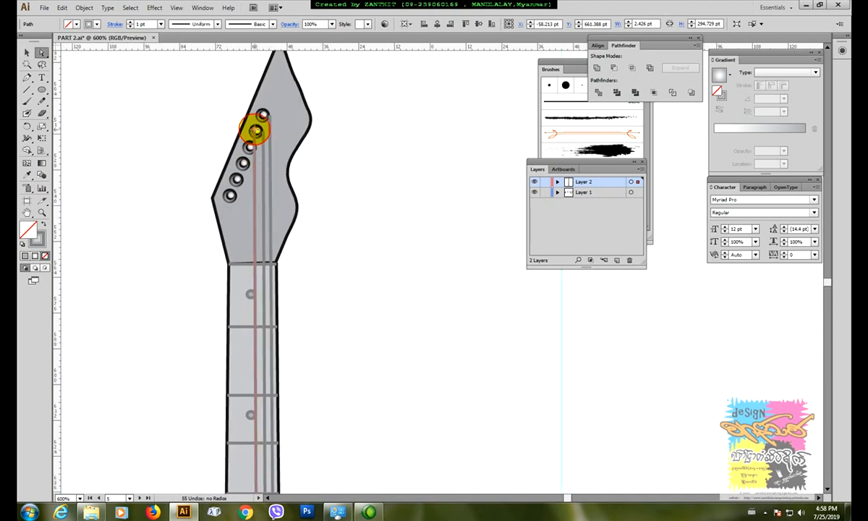
click(257, 144)
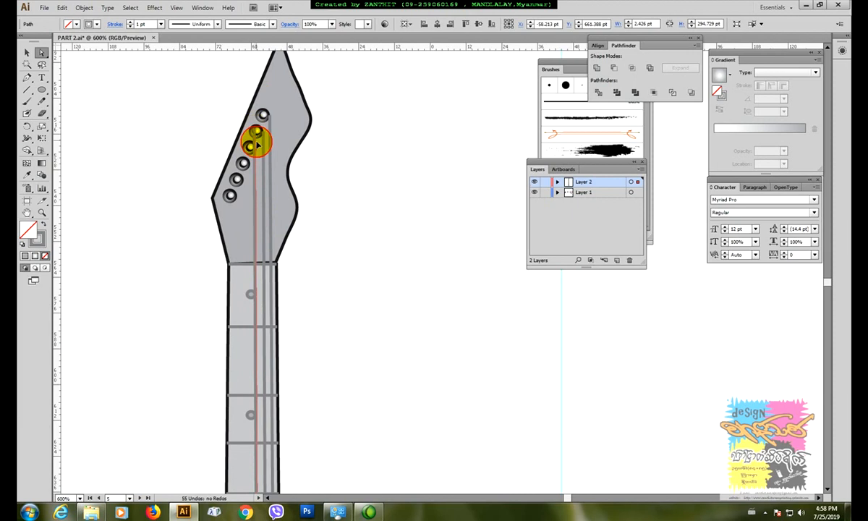
drag(256, 145, 257, 146)
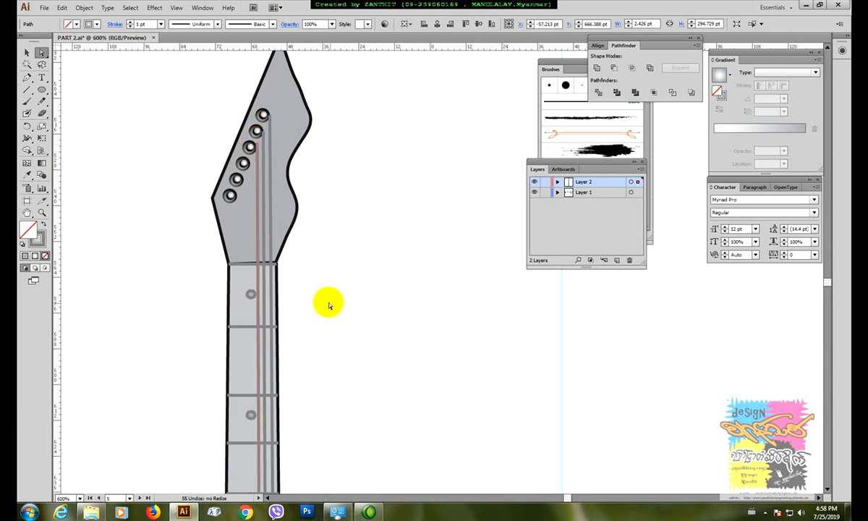
click(257, 148)
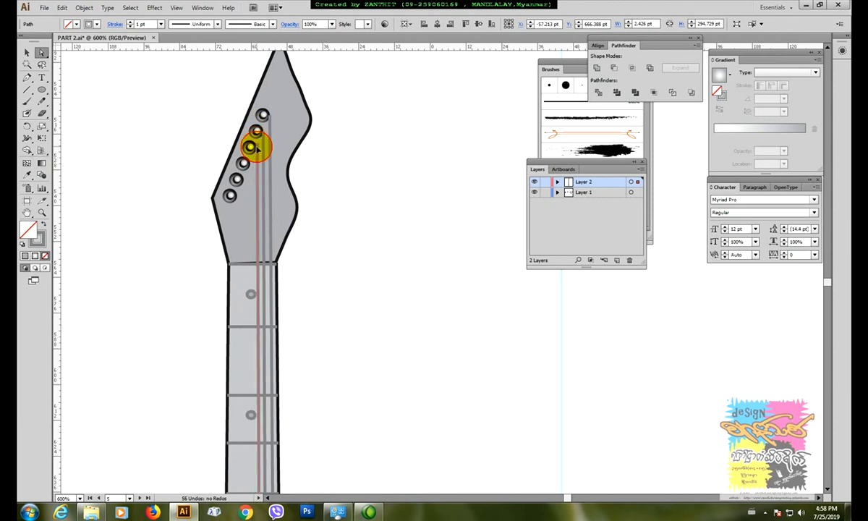
drag(256, 148, 257, 150)
Shift the third string's bottom anchor slightly away from the second string on the guitar body.
drag(338, 470, 349, 244)
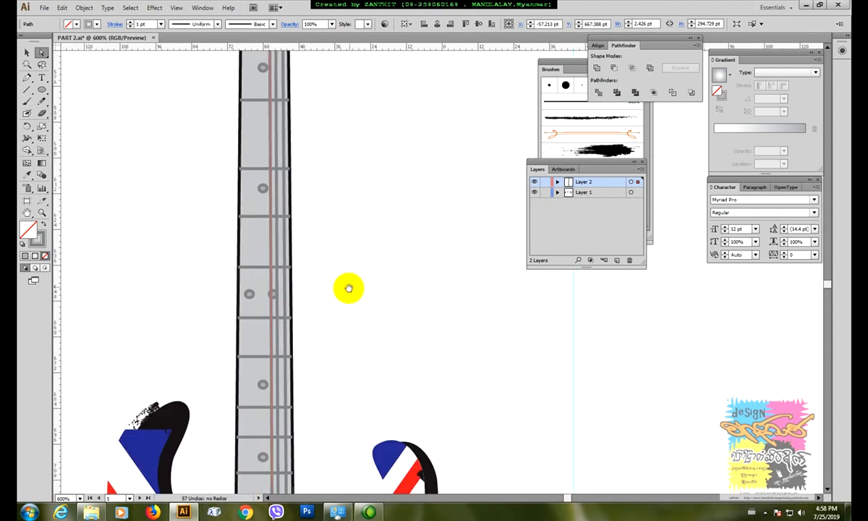
drag(348, 288, 386, 114)
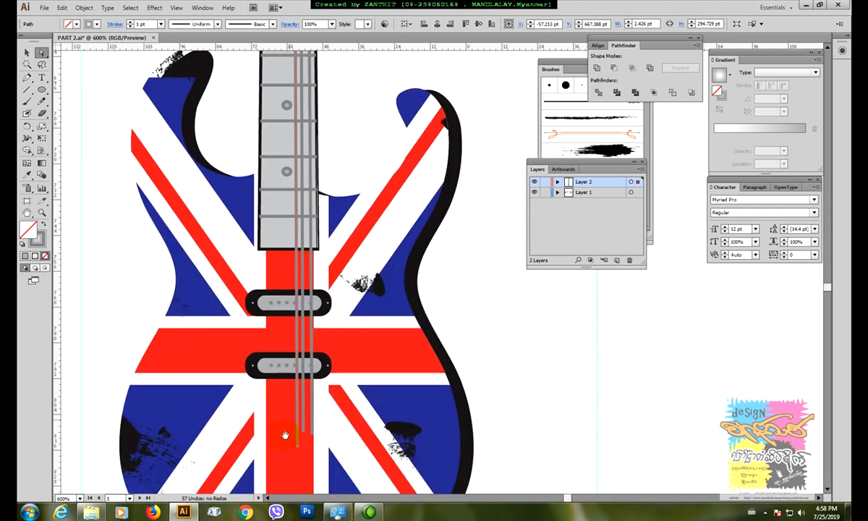
click(298, 449)
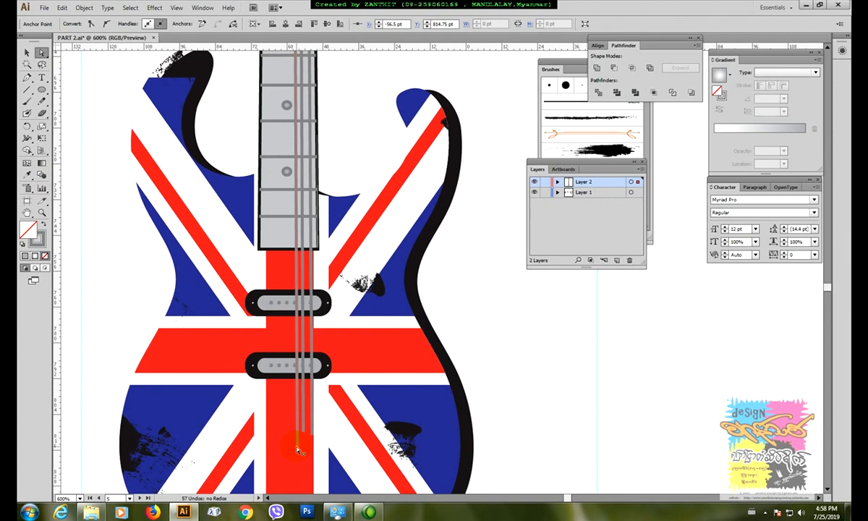
drag(298, 450, 295, 450)
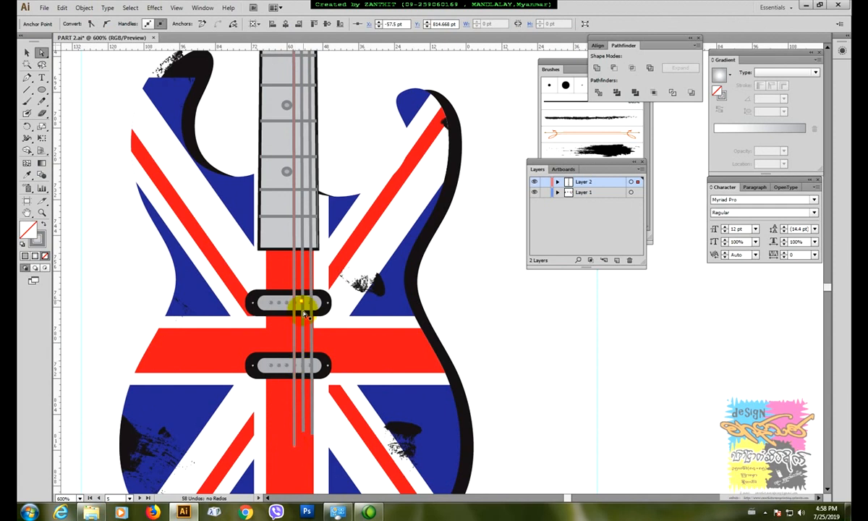
Duplicate the third string as a fourth and position its upper end beside the fourth tuning knob.
drag(334, 69, 296, 492)
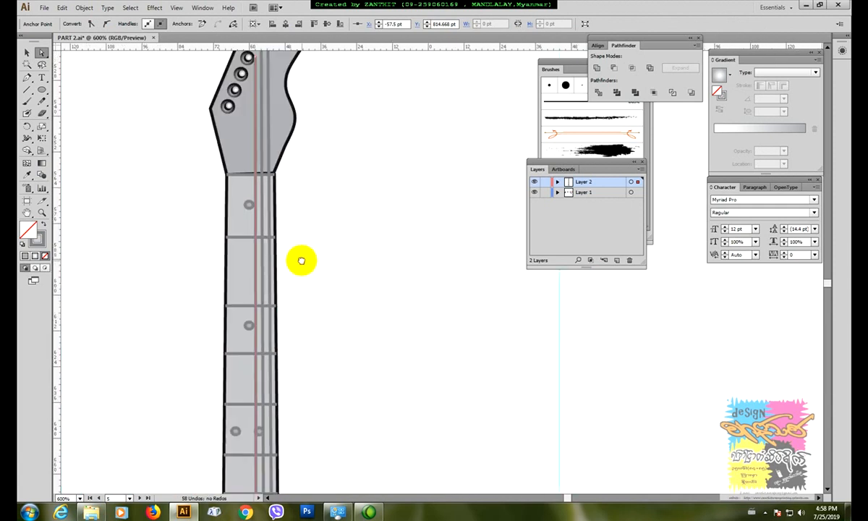
drag(301, 261, 297, 307)
click(29, 53)
click(242, 156)
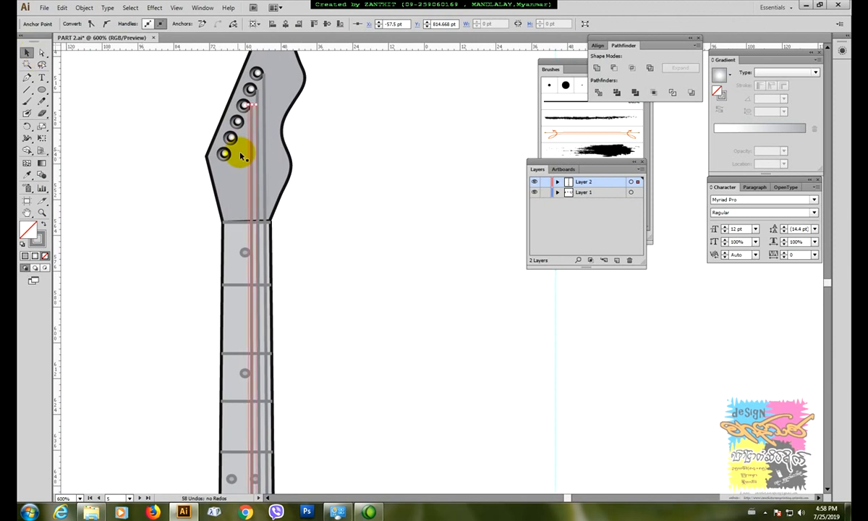
click(246, 181)
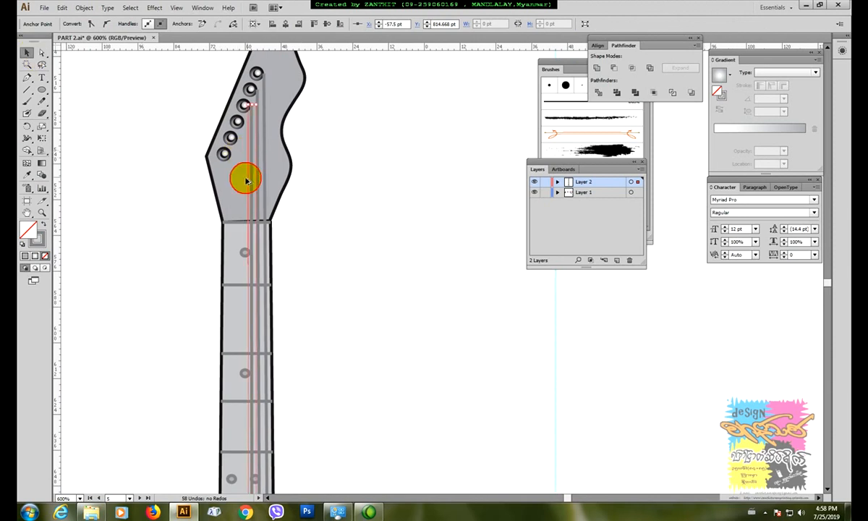
drag(246, 181, 242, 187)
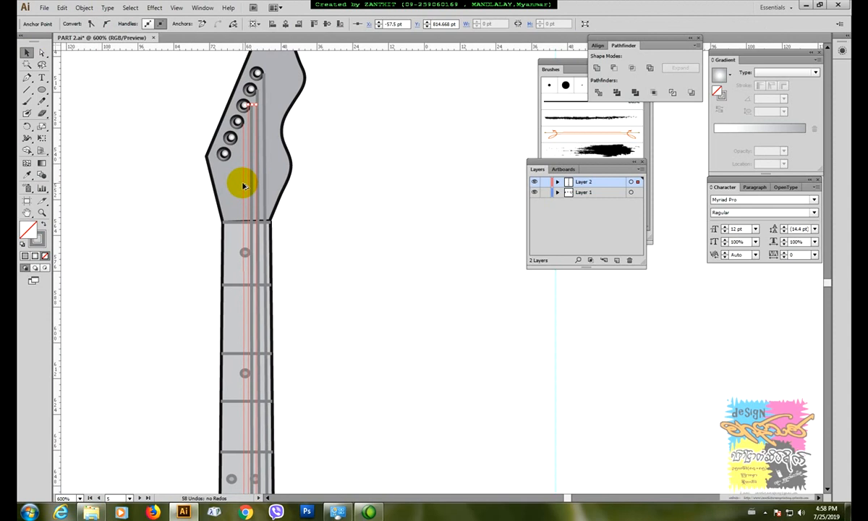
click(244, 187)
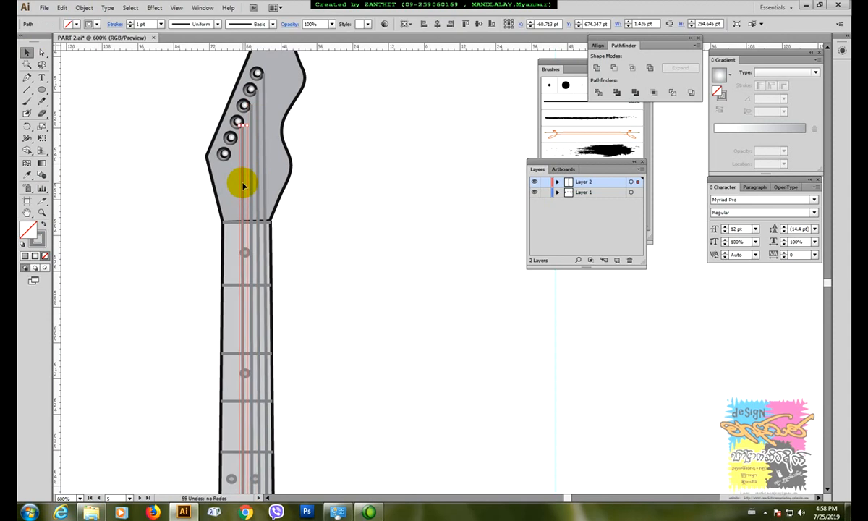
key(Right)
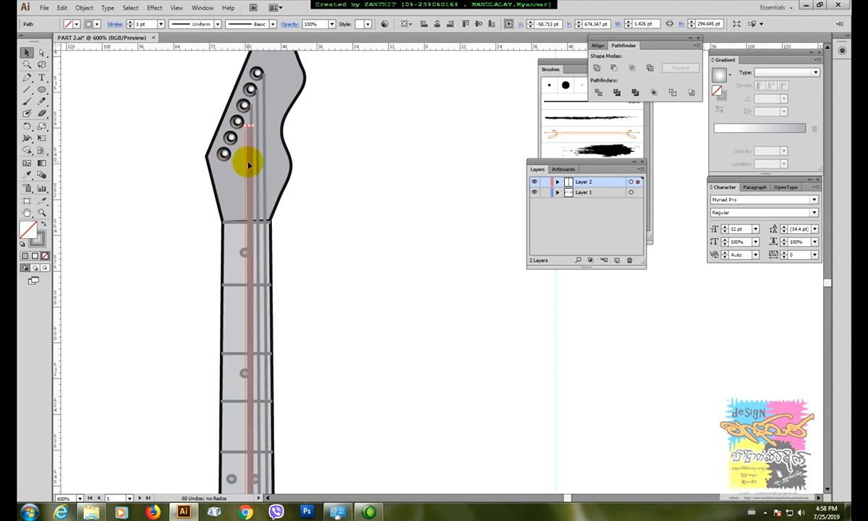
click(246, 160)
drag(246, 162, 243, 159)
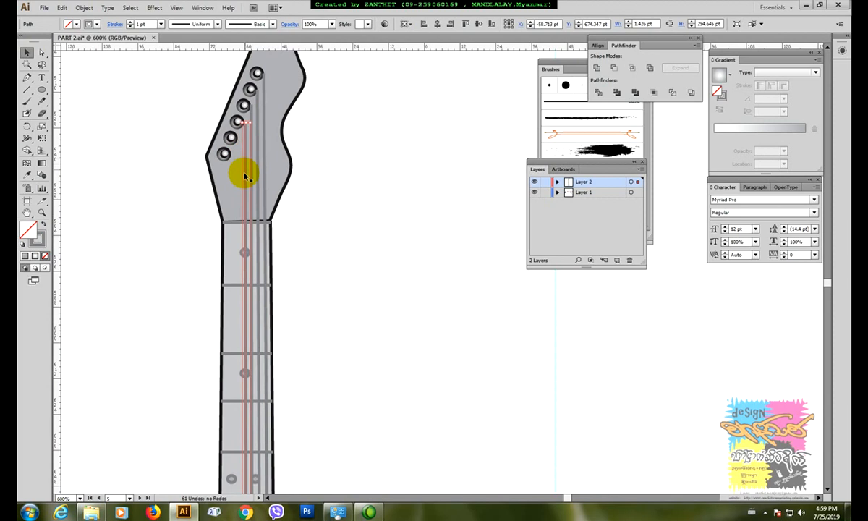
Duplicate the fourth string as a fifth one starting beside the fifth tuning knob.
click(239, 196)
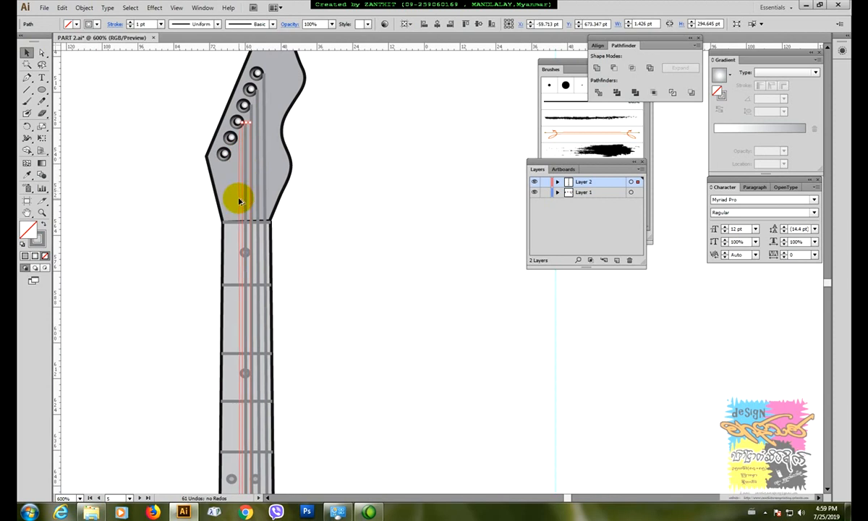
drag(239, 202, 244, 251)
key(ctrl+z)
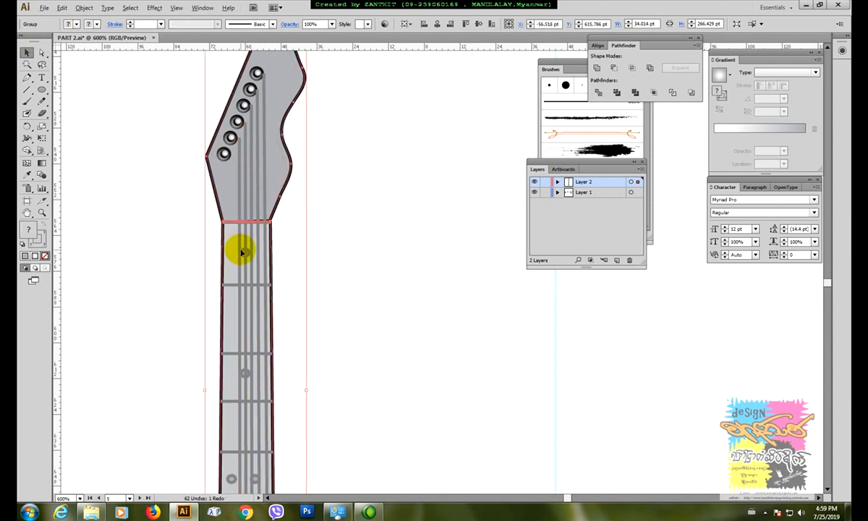
Duplicate the fifth string as a sixth one starting beside the lowest tuning knob.
click(239, 252)
click(236, 255)
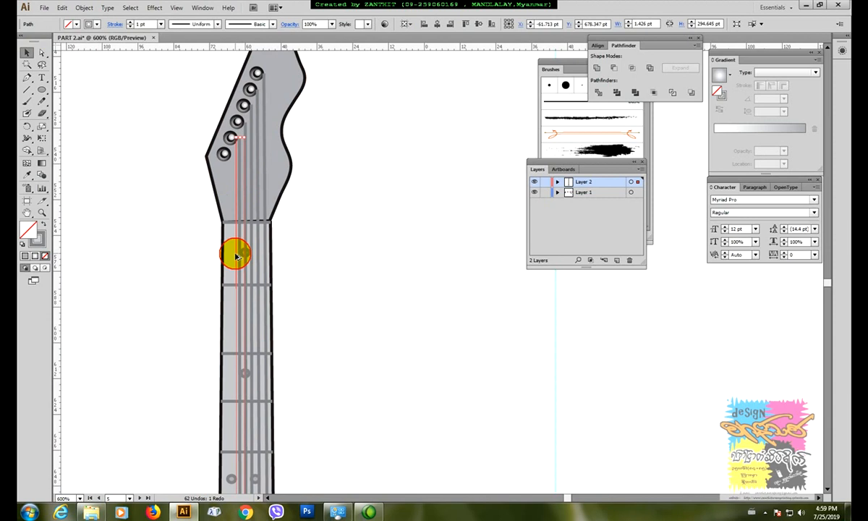
shift+click(229, 268)
drag(229, 269, 225, 285)
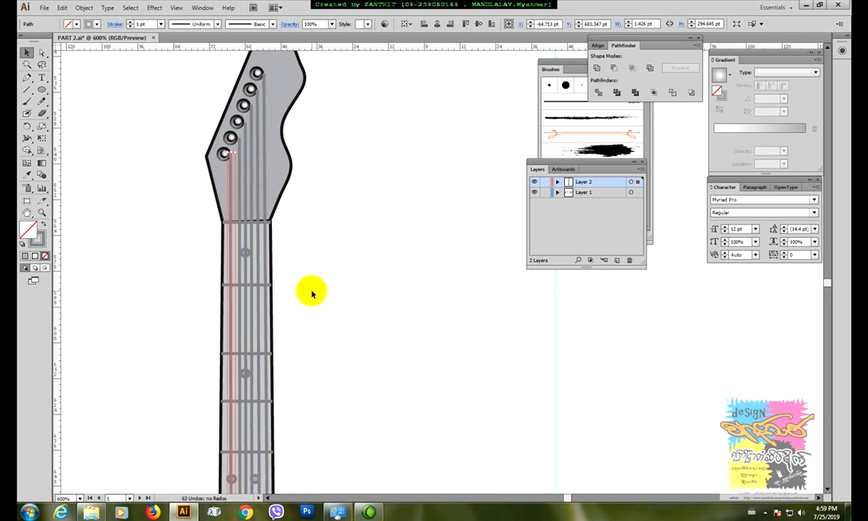
Shift the sixth string's bottom anchor slightly outward from the other strings on the guitar body.
click(318, 298)
drag(319, 298, 328, 268)
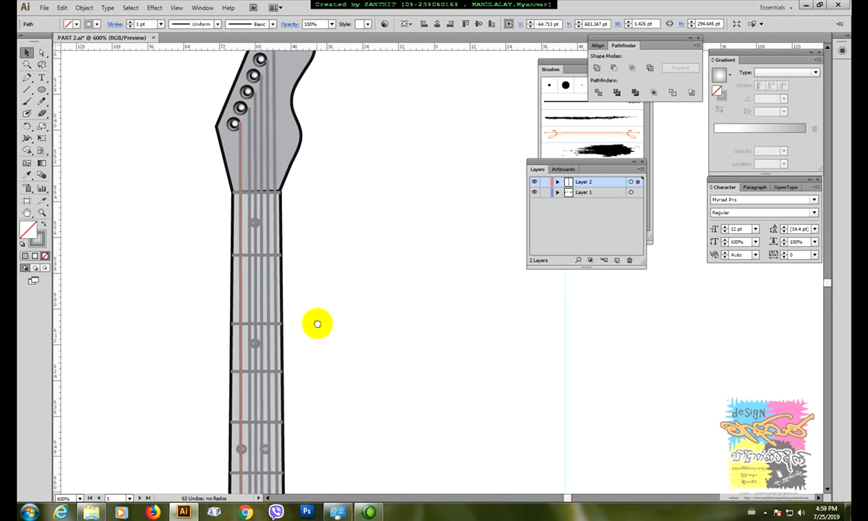
drag(317, 324, 354, 99)
drag(350, 335, 331, 219)
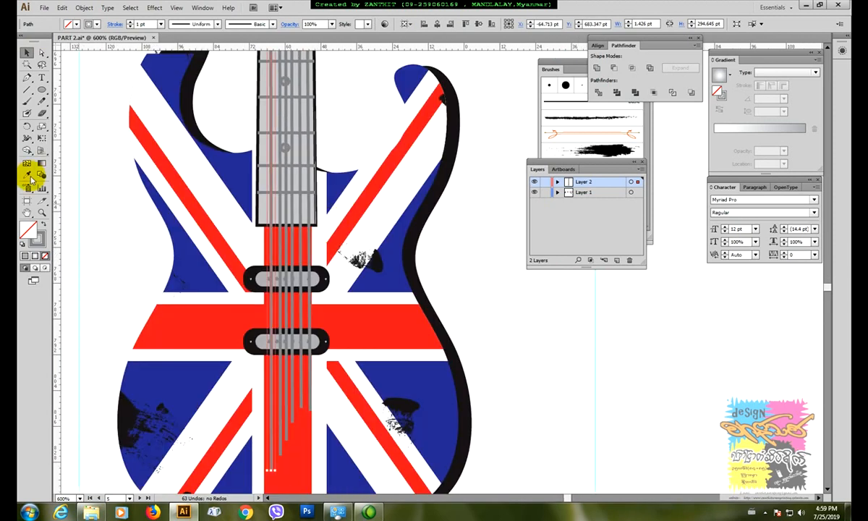
click(270, 458)
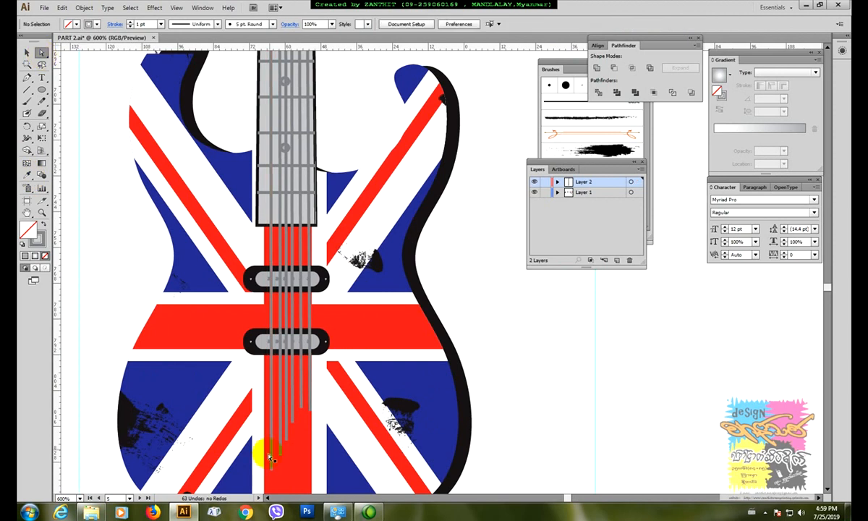
click(273, 475)
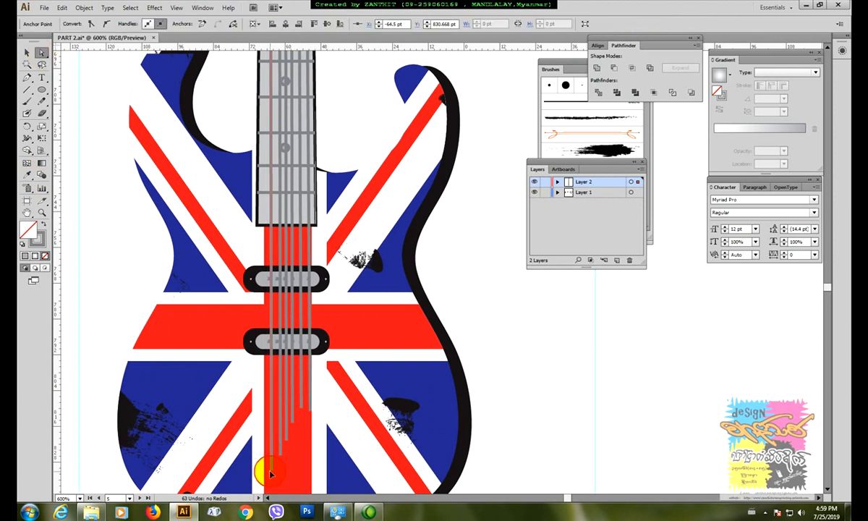
drag(270, 474, 268, 472)
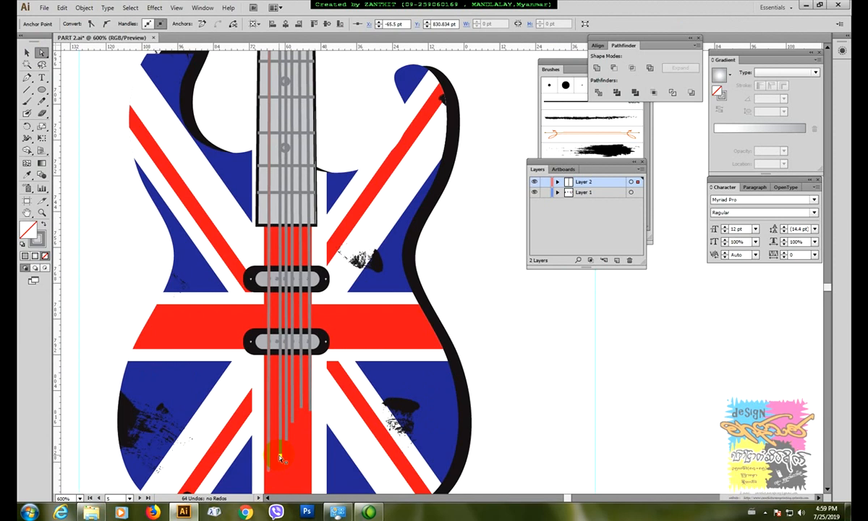
Shift the bottom anchors of the second and third strings on the guitar body to even out the string spacing.
click(281, 459)
click(280, 456)
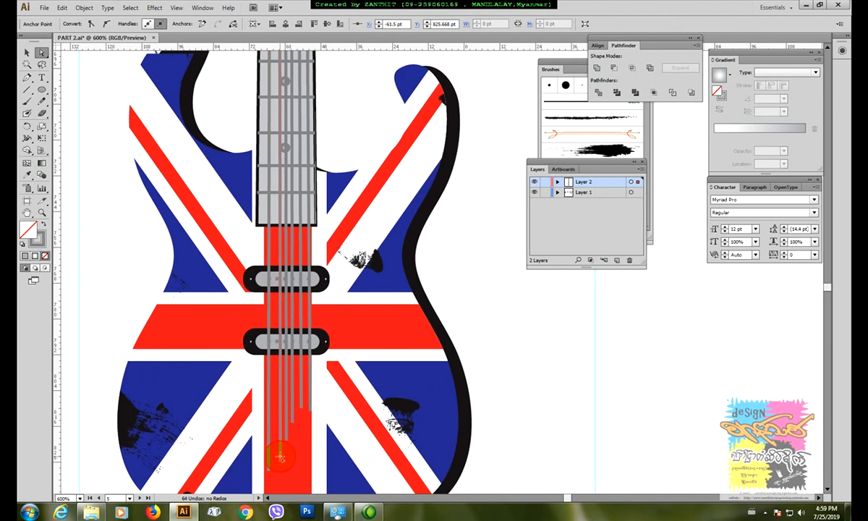
drag(277, 458, 333, 337)
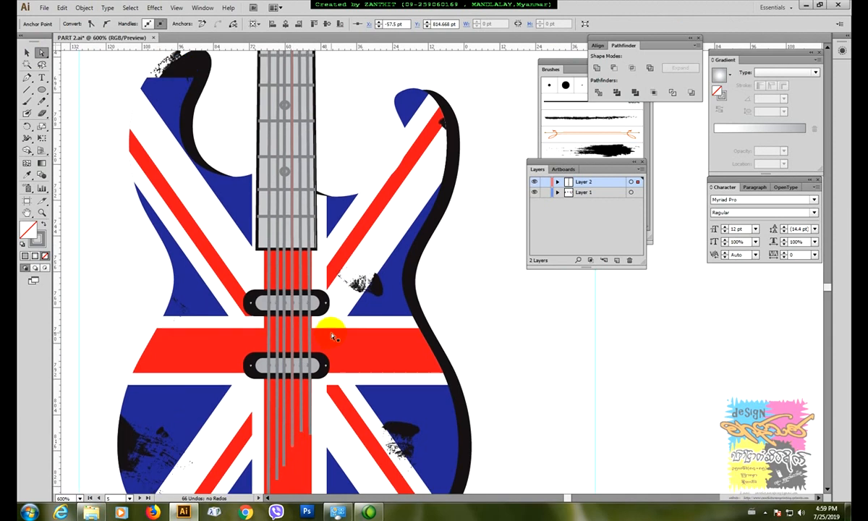
click(42, 54)
click(26, 52)
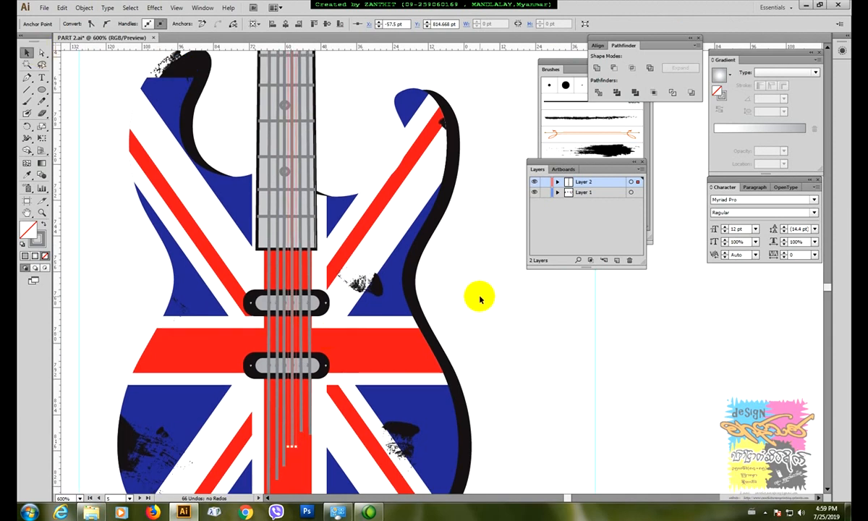
click(480, 298)
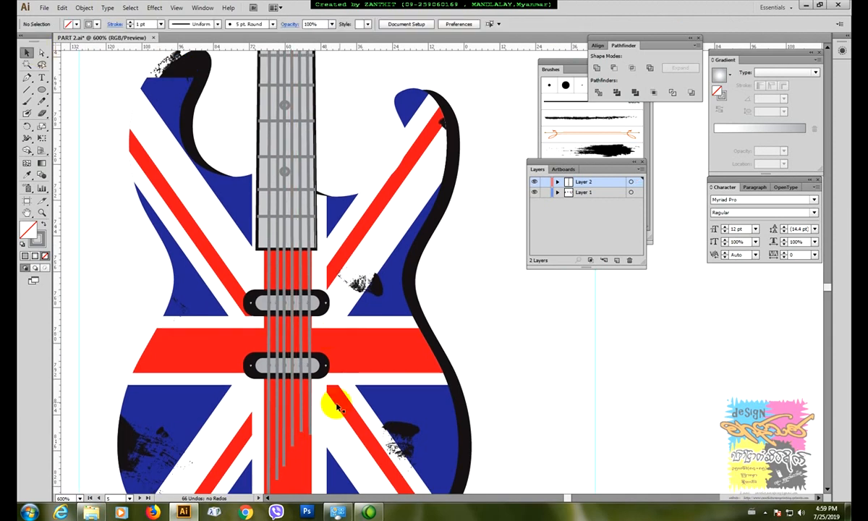
Thin the three strings nearest the neck's right edge to a 0.75 pt stroke.
click(307, 427)
click(312, 432)
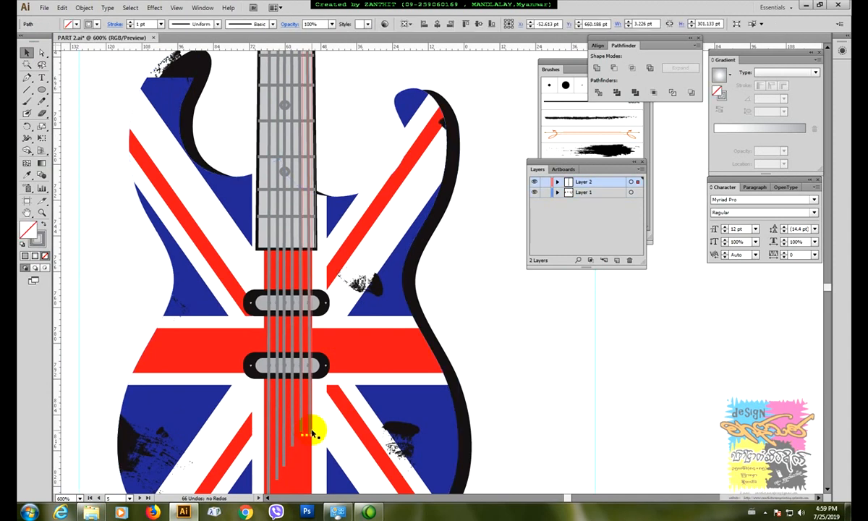
shift+click(294, 429)
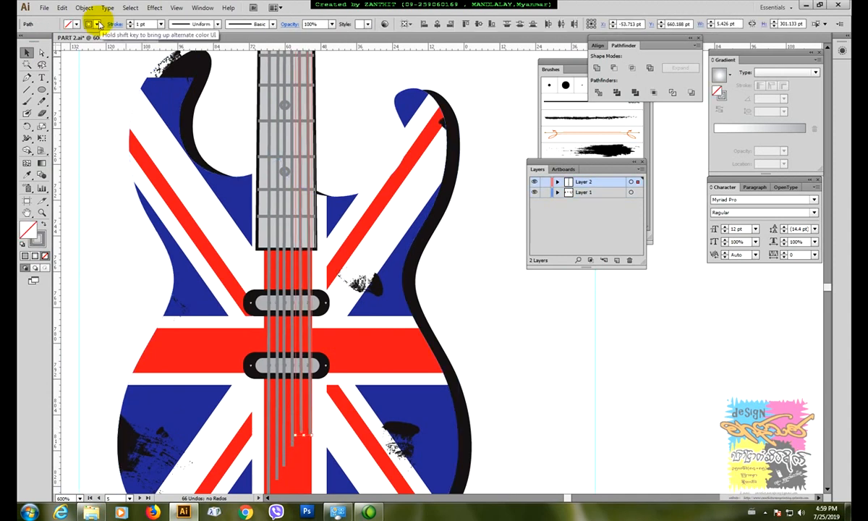
click(161, 24)
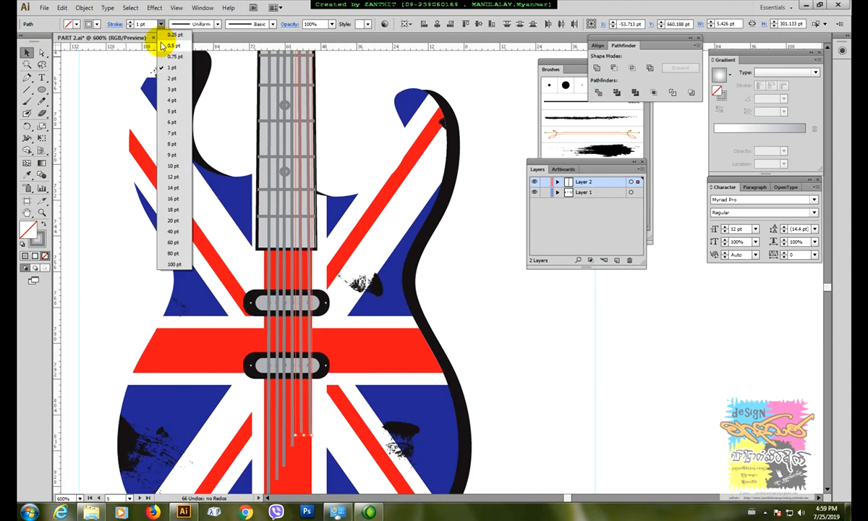
click(169, 46)
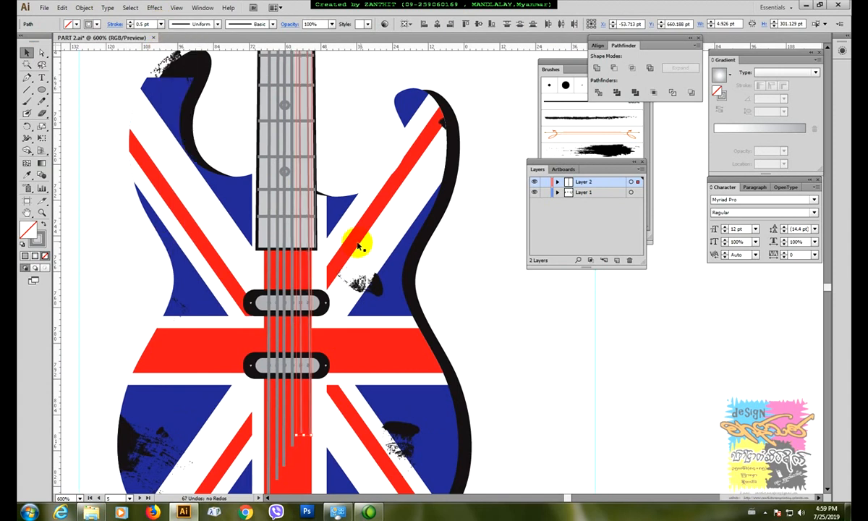
click(160, 25)
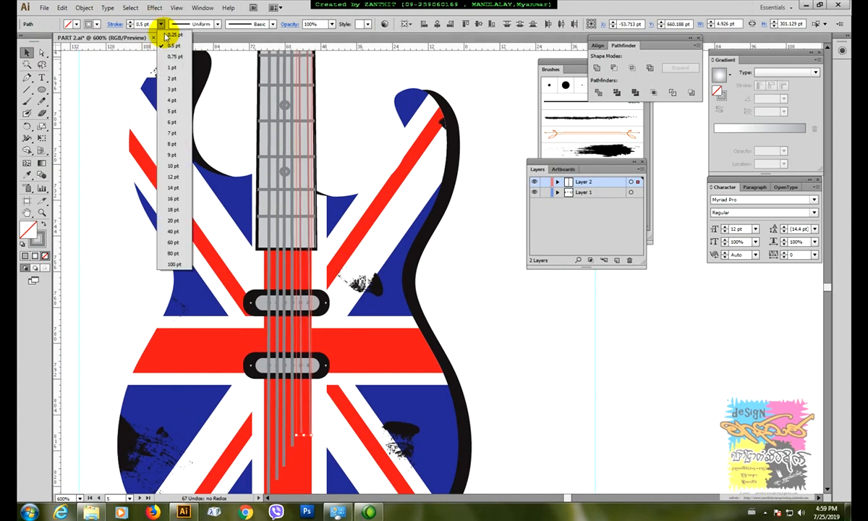
click(175, 58)
click(446, 284)
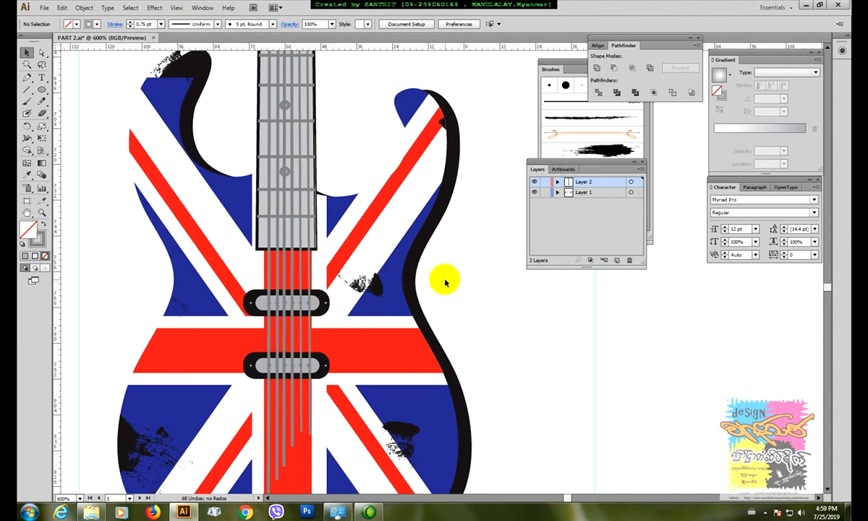
Examine the tuning pegs along the headstock of the finished ROCK T-shirt artwork, returning to the plain headstock being drawn.
key(ctrl+minus)
key(ctrl+minus)
key(ctrl+minus)
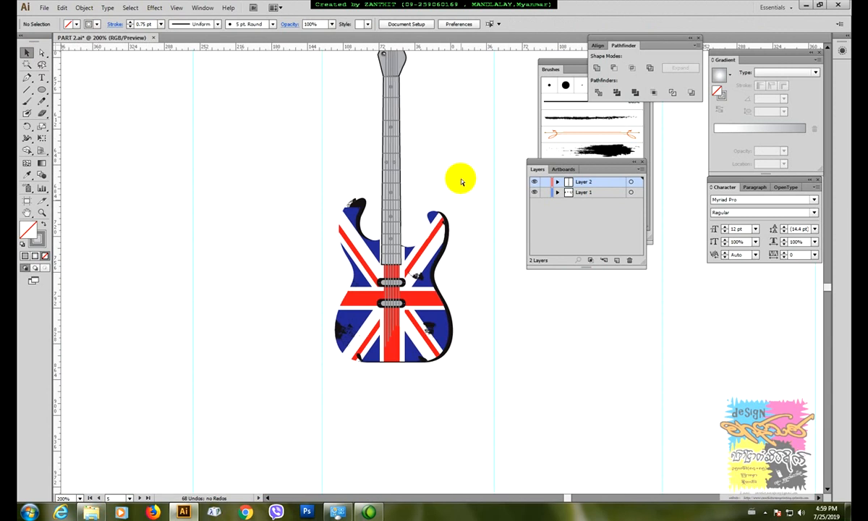
key(ctrl+minus)
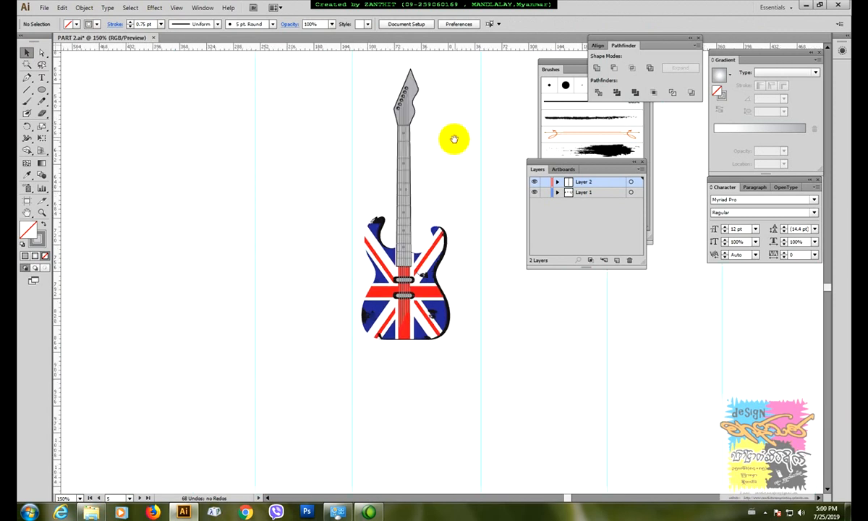
drag(191, 204, 482, 457)
drag(163, 161, 526, 474)
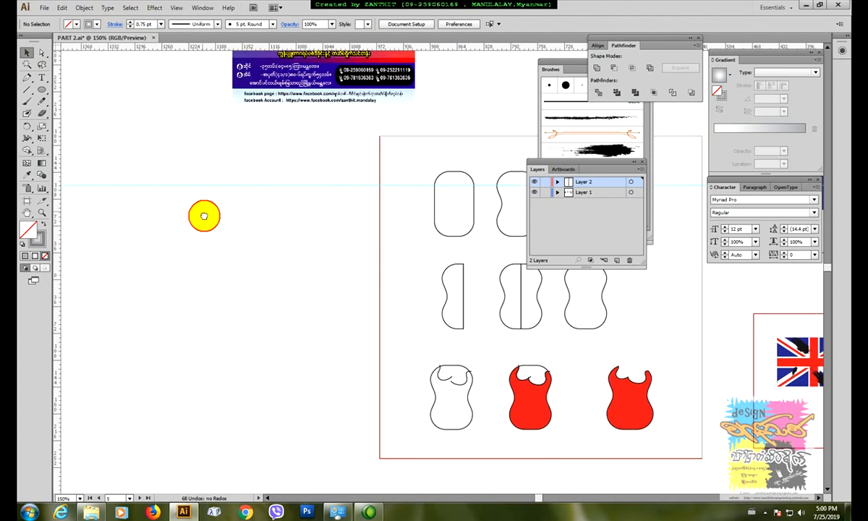
drag(204, 216, 429, 280)
drag(296, 474, 406, 270)
drag(252, 311, 362, 385)
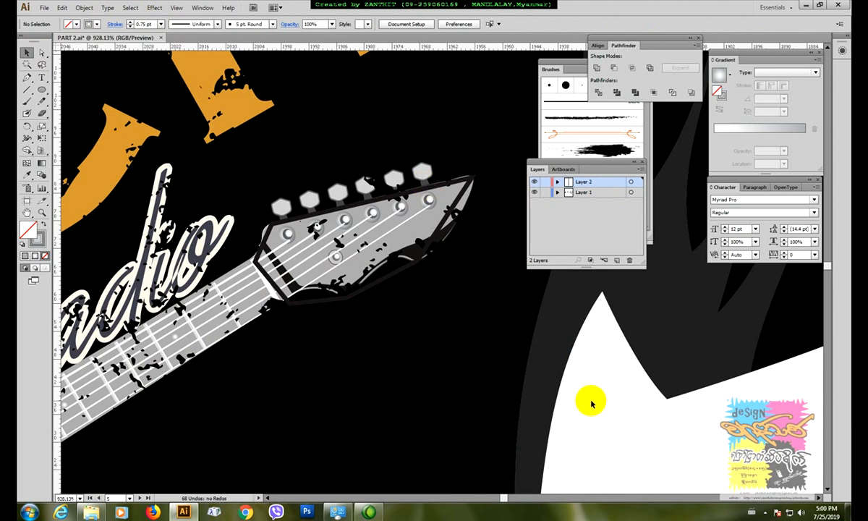
key(ctrl+minus)
key(ctrl+minus)
key(ctrl+minus)
key(ctrl+minus)
key(ctrl+minus)
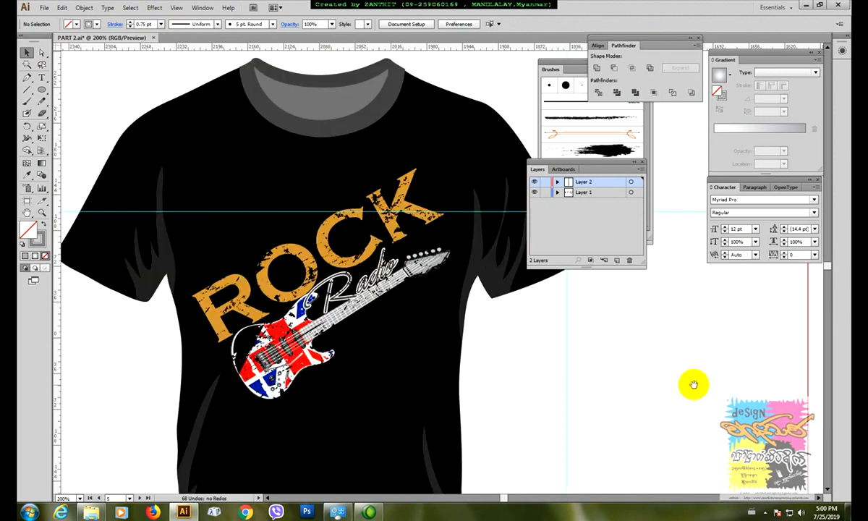
drag(694, 385, 246, 292)
mouse_move(713, 419)
mouse_down()
mouse_move(320, 306)
mouse_move(596, 403)
mouse_move(454, 368)
mouse_move(335, 318)
mouse_up()
key(ctrl+plus)
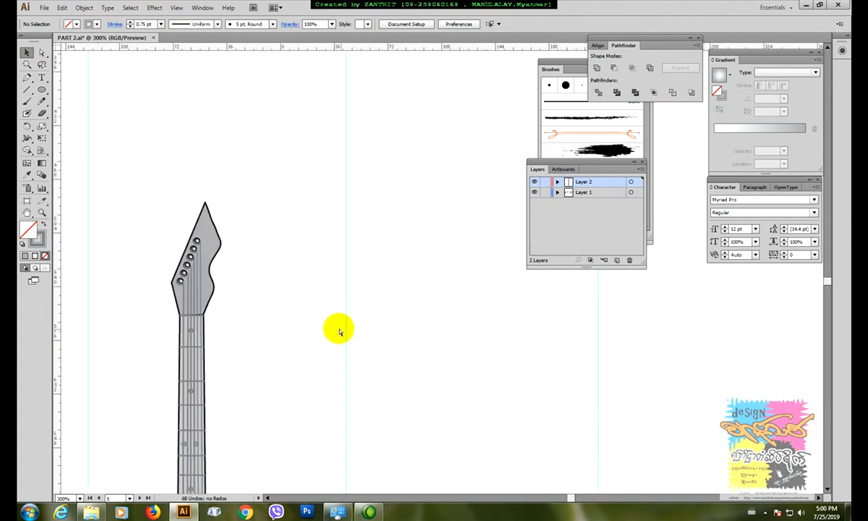
key(ctrl+plus)
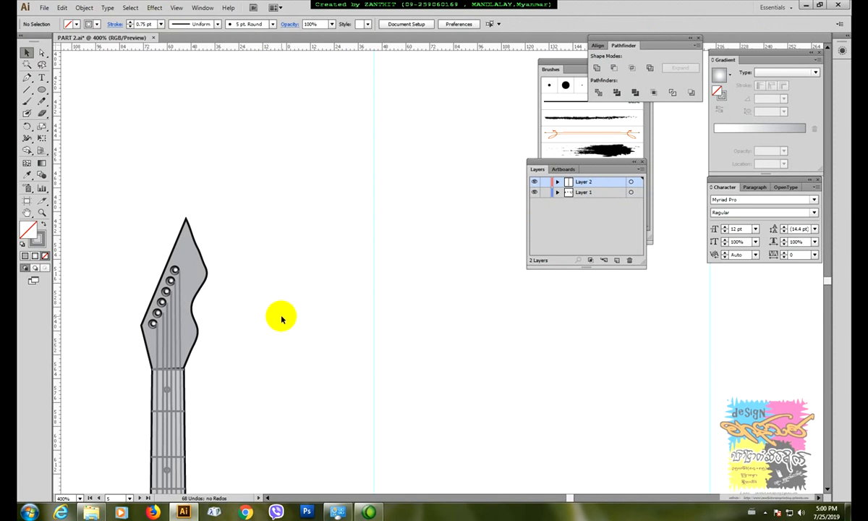
click(43, 90)
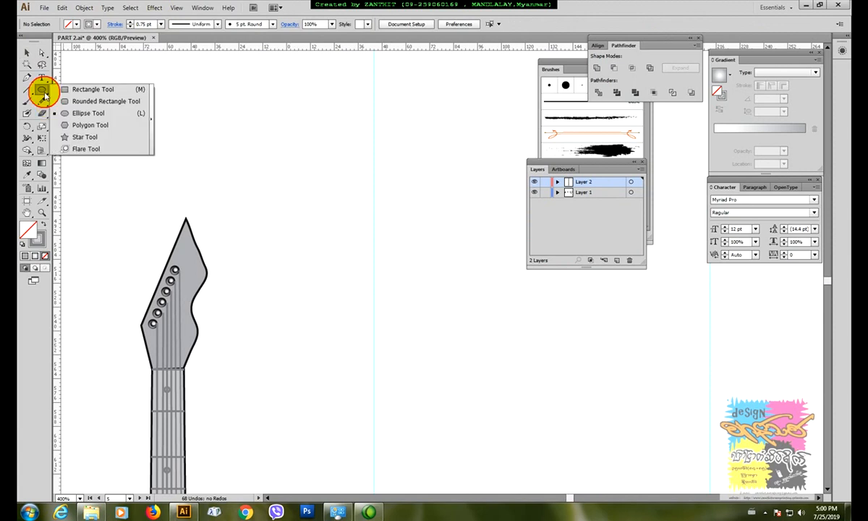
click(80, 125)
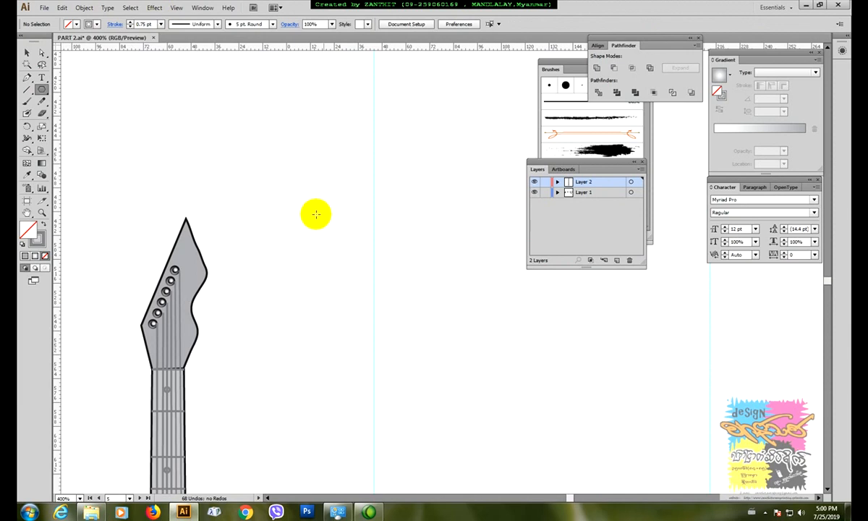
drag(290, 211, 300, 222)
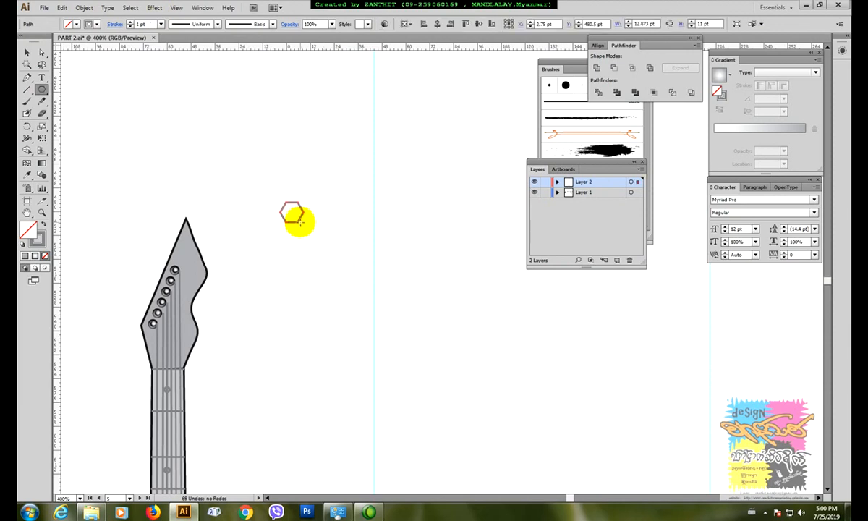
key(Delete)
click(298, 210)
click(400, 236)
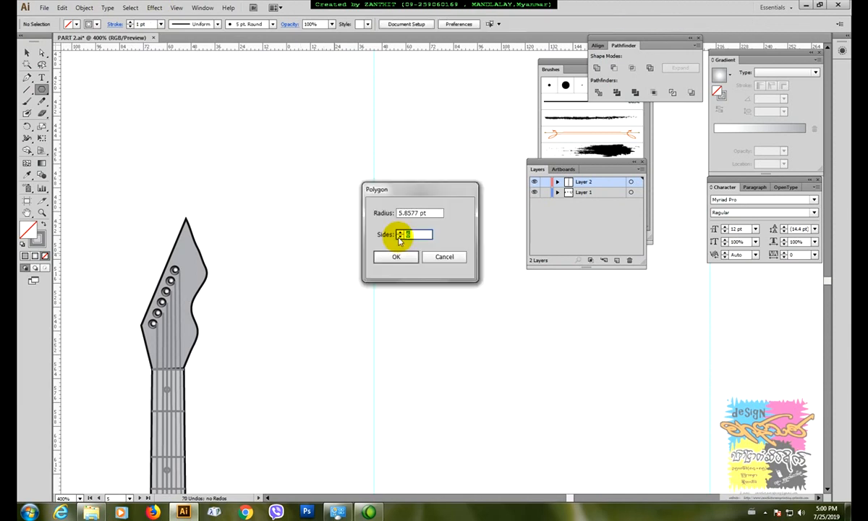
text(5)
click(398, 257)
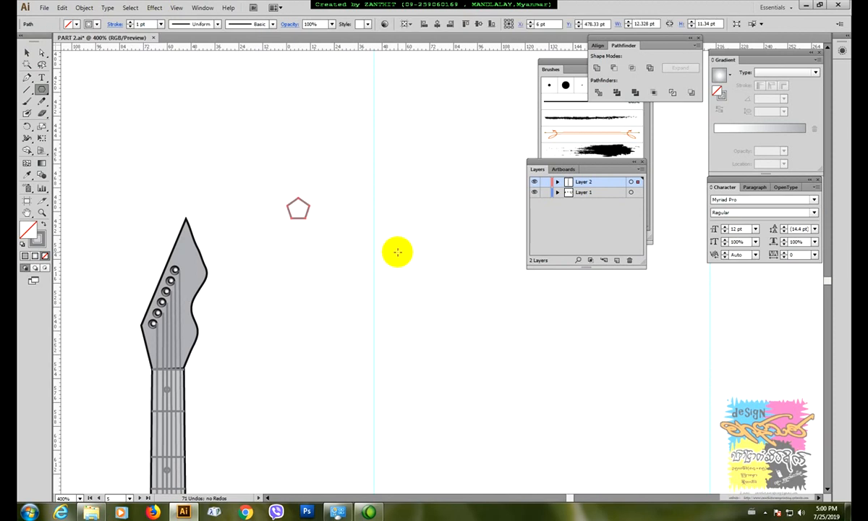
key(Delete)
Create an octagon 12 pt wide and 12 pt high in the empty area beside the headstock and fill it with grey.
click(355, 244)
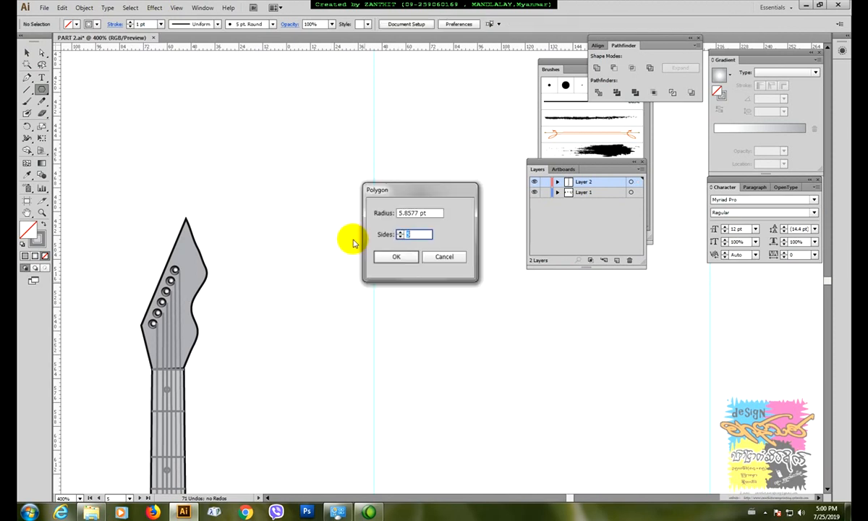
text(7)
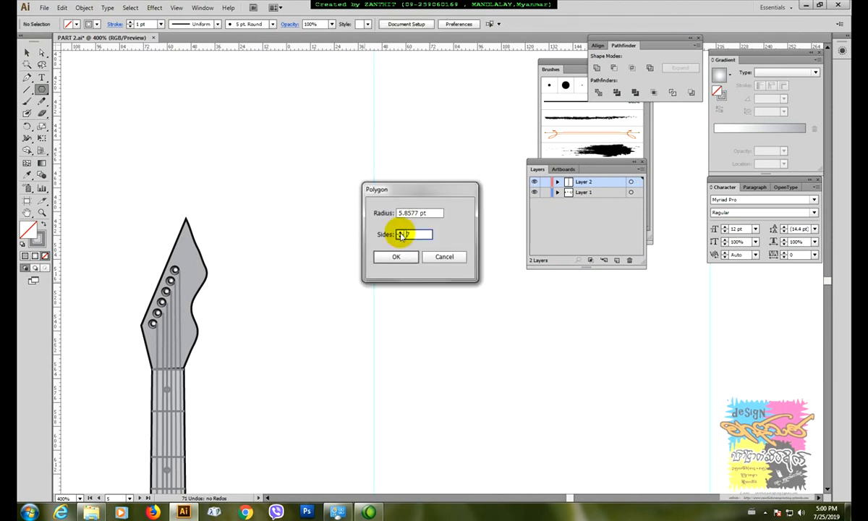
click(397, 257)
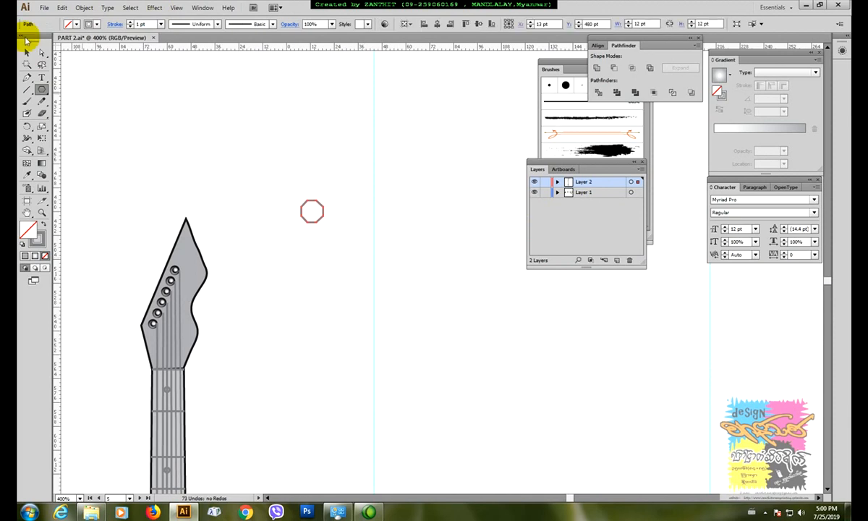
click(27, 52)
drag(289, 198, 337, 239)
click(76, 25)
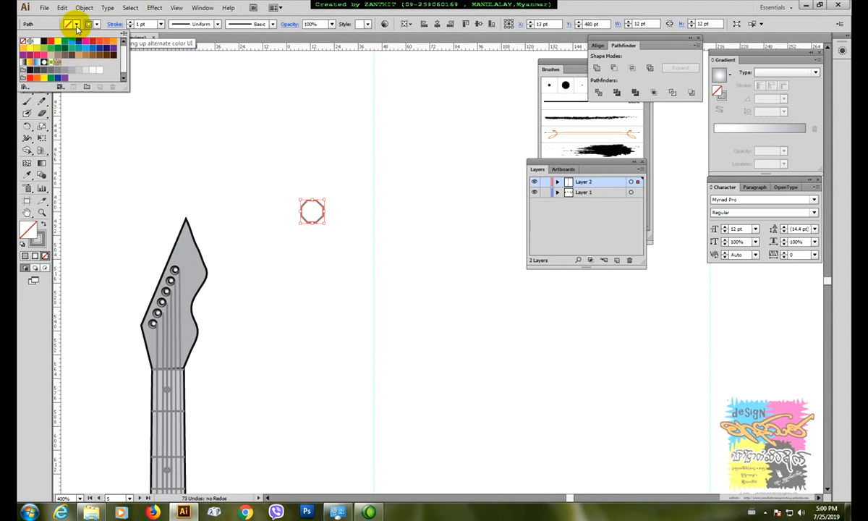
click(72, 73)
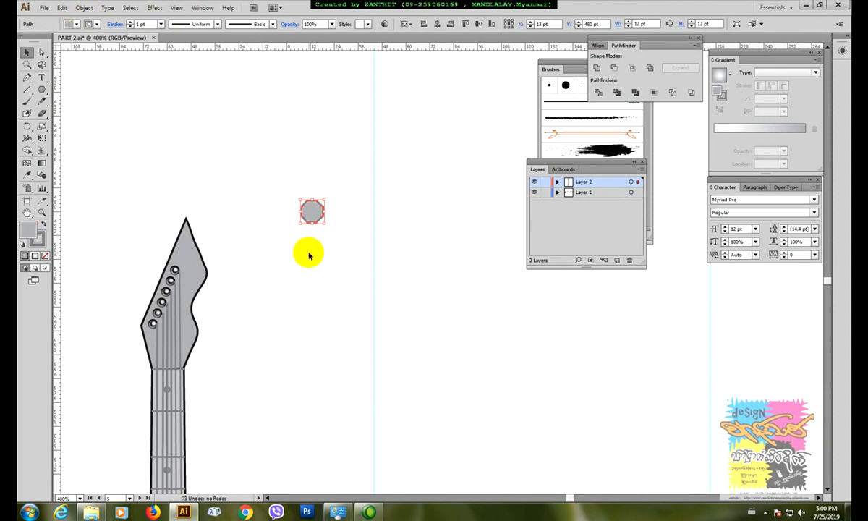
Move the octagon closer to the headstock and flatten it slightly by raising its lower edge.
click(309, 255)
drag(313, 224, 453, 248)
key(ctrl+plus)
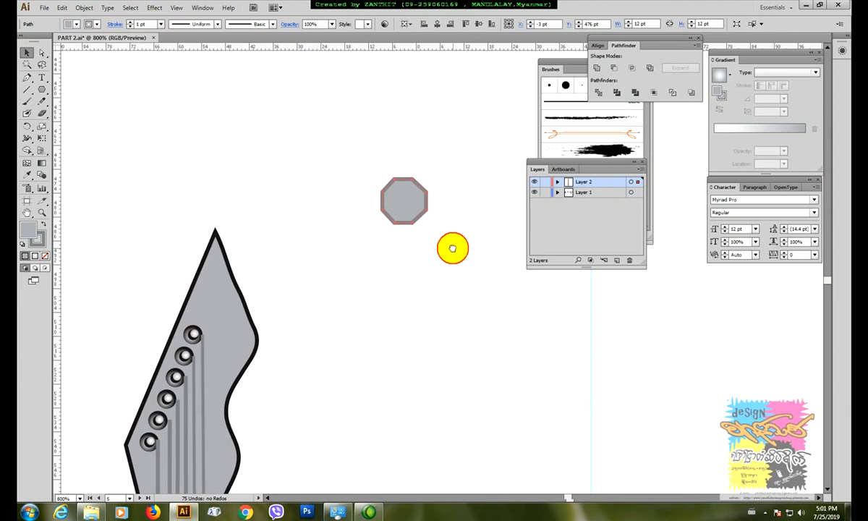
drag(407, 228, 407, 215)
click(408, 242)
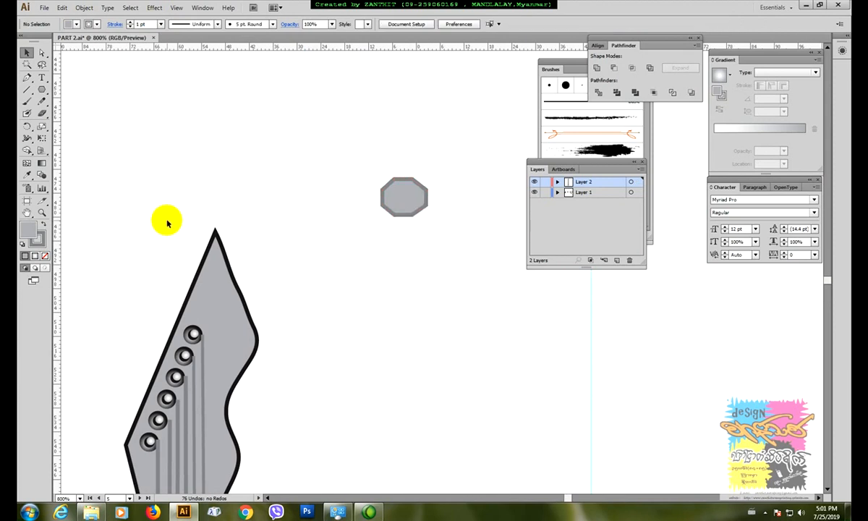
Draw a 6 by 5 pt rectangle against the octagon's lower edge as the peg's stem, with black fill and no stroke.
click(41, 91)
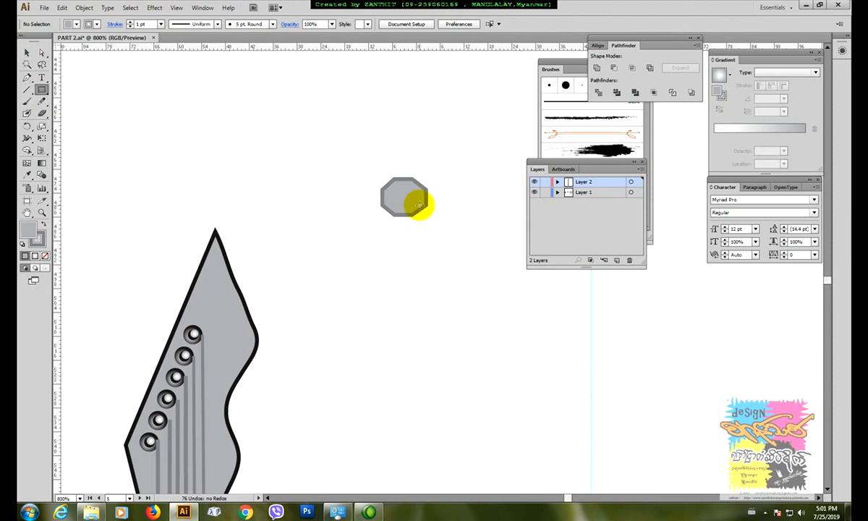
drag(396, 214, 415, 232)
click(76, 25)
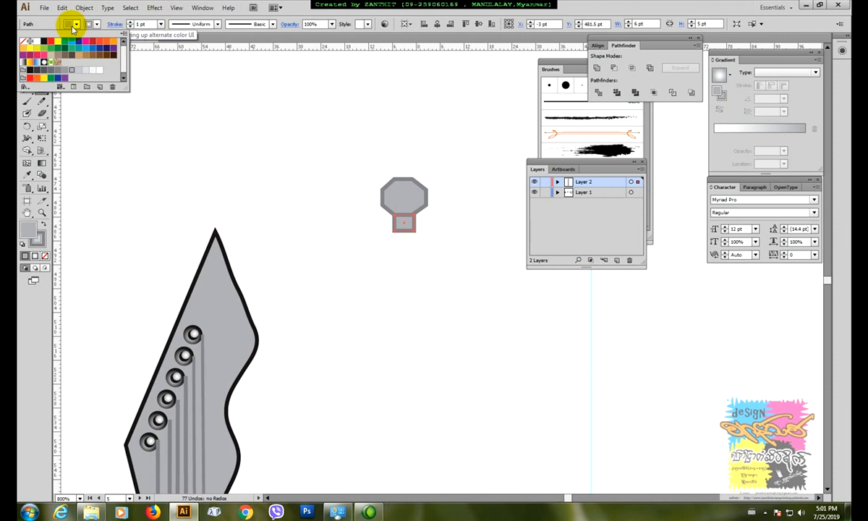
click(44, 41)
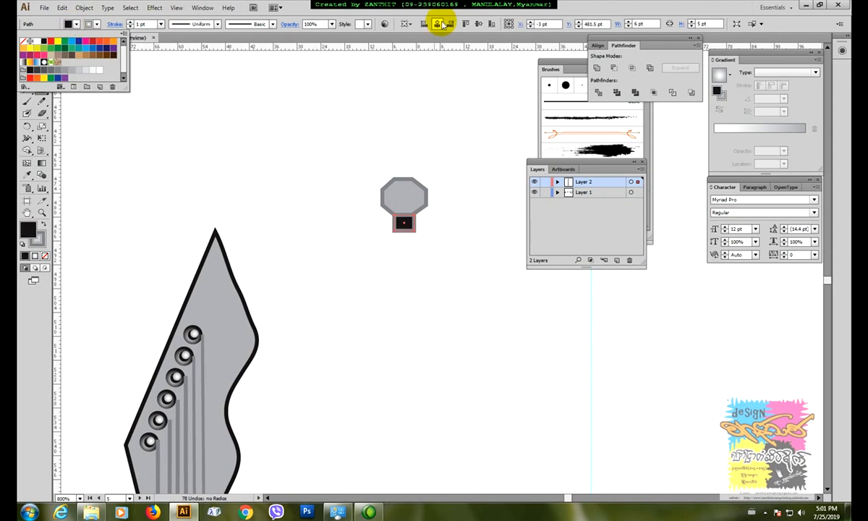
click(97, 26)
click(25, 41)
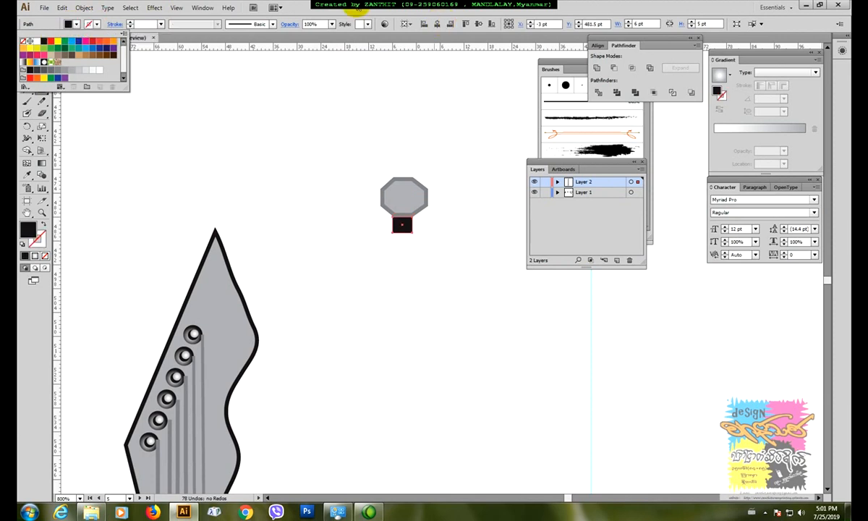
click(357, 9)
click(42, 51)
click(359, 199)
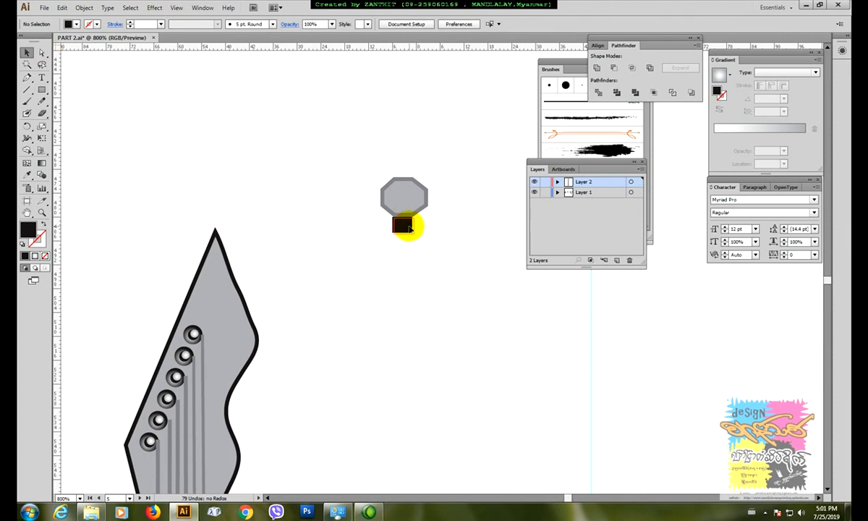
click(410, 228)
click(366, 165)
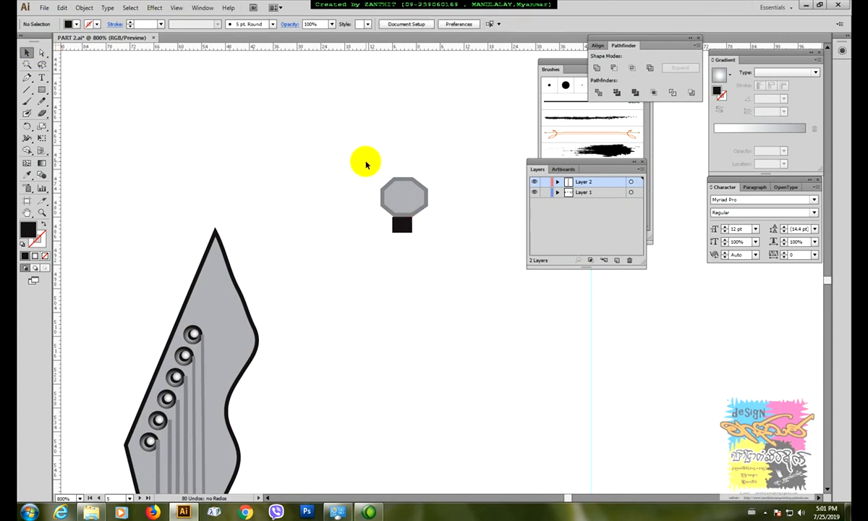
Tuck the black stem slightly up behind the octagon's lower edge and group the two shapes as one peg.
click(390, 191)
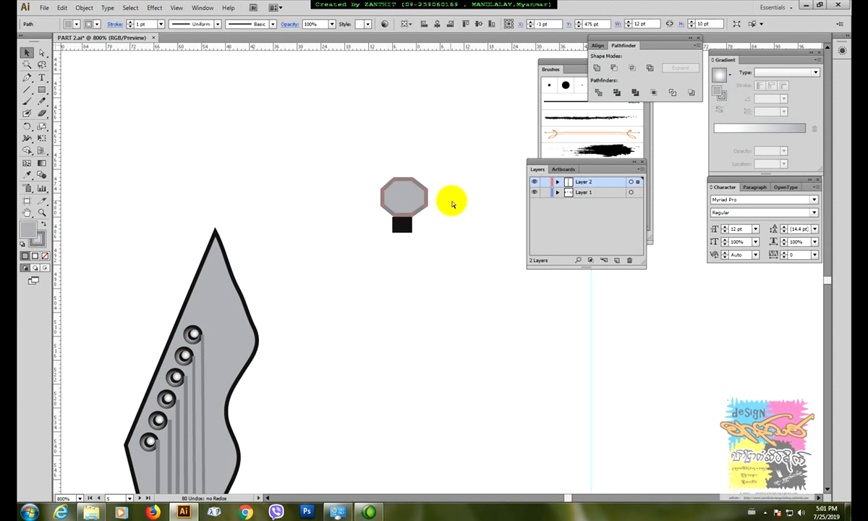
key(ctrl+plus)
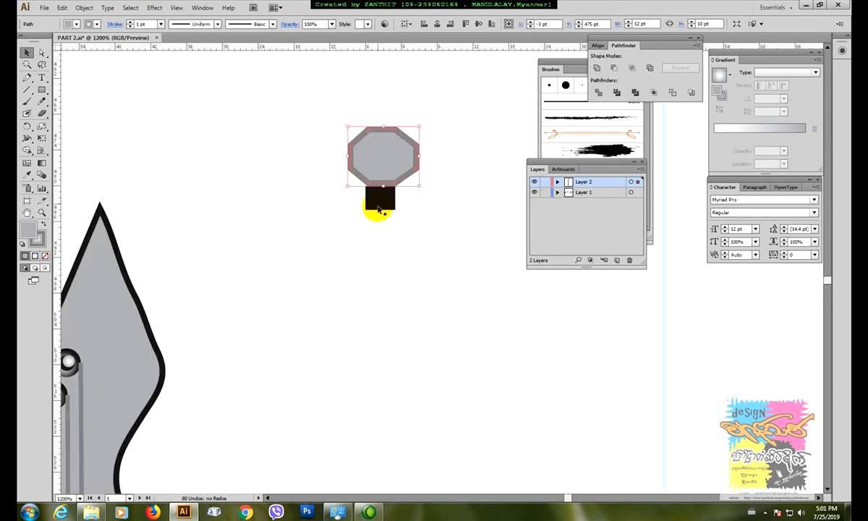
drag(378, 209, 379, 200)
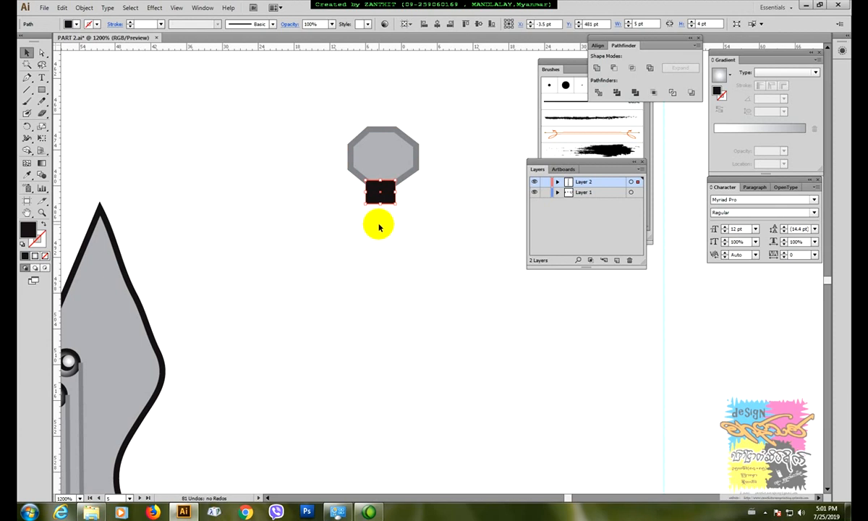
drag(322, 97, 412, 180)
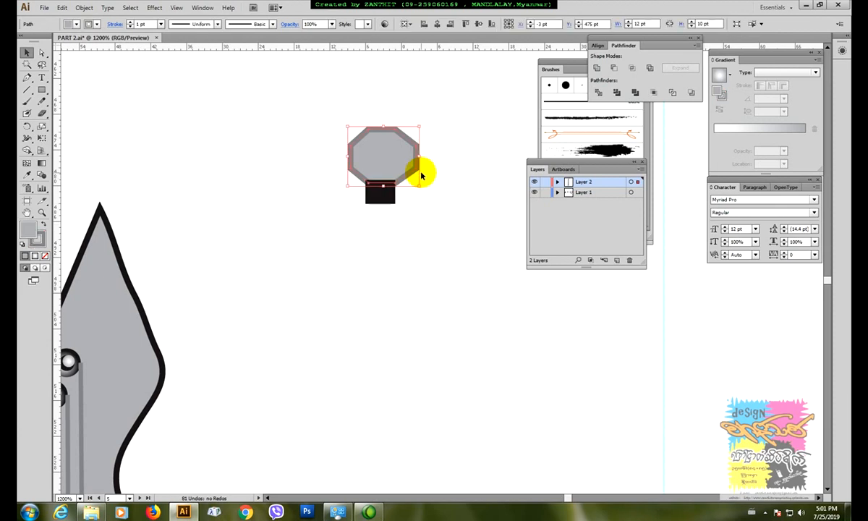
shift+click(391, 201)
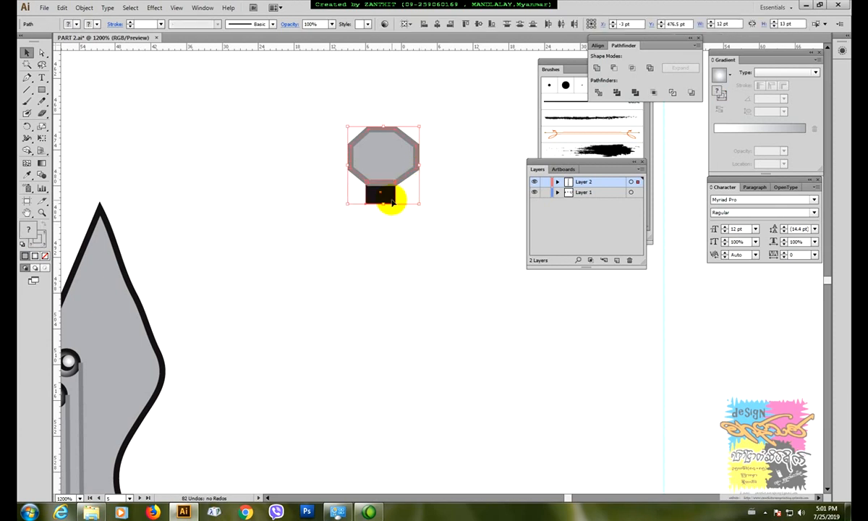
key(ctrl+g)
Undo the trial resize of the peg group and turn on Scale Strokes & Effects.
drag(419, 135, 403, 152)
key(ctrl+z)
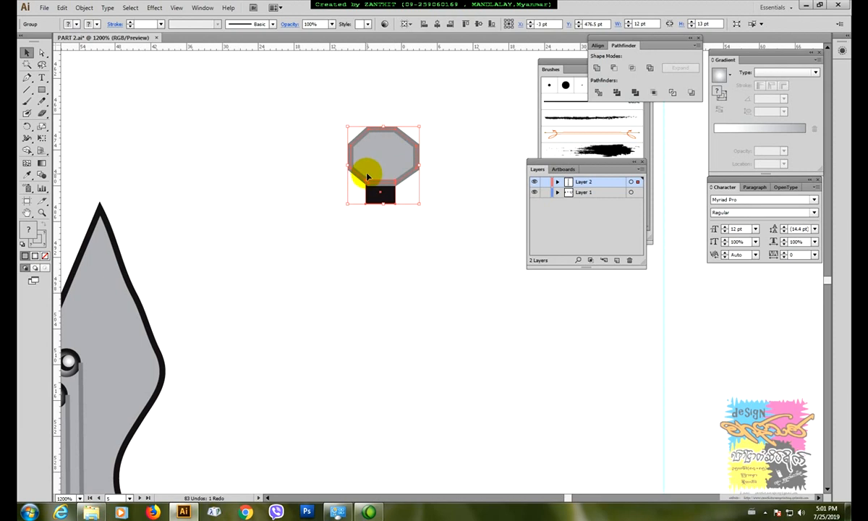
click(203, 8)
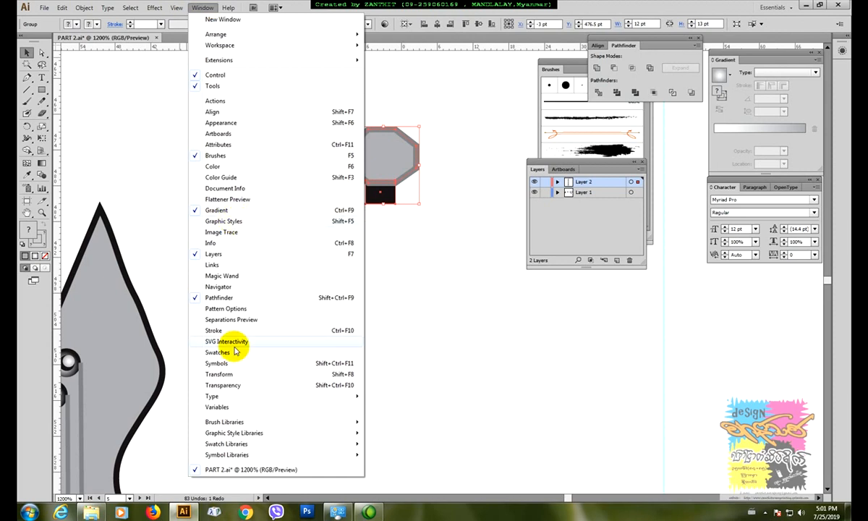
click(248, 379)
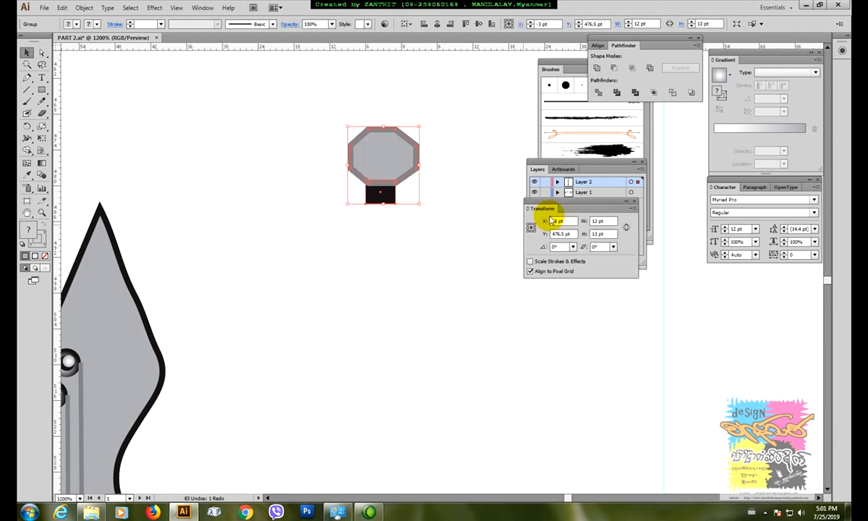
click(532, 262)
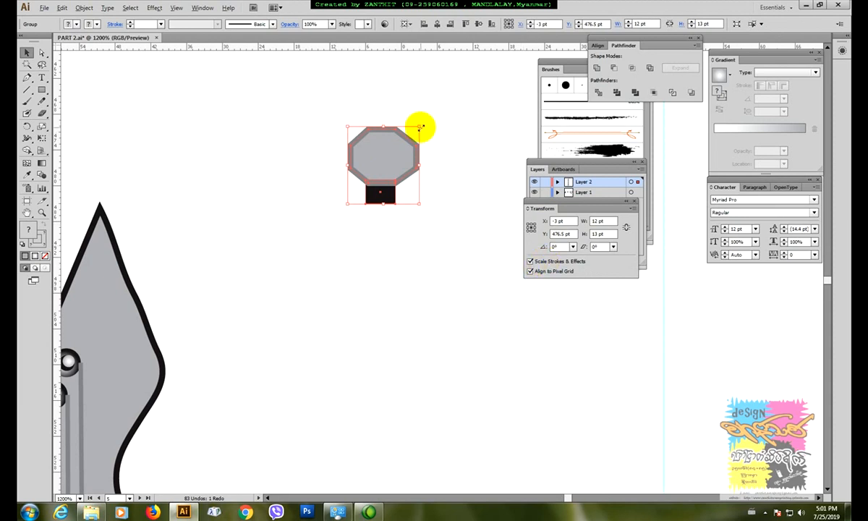
Try shrinking the peg with Scale Strokes & Effects on and off, undo each trial, and leave the option on.
drag(421, 127, 409, 154)
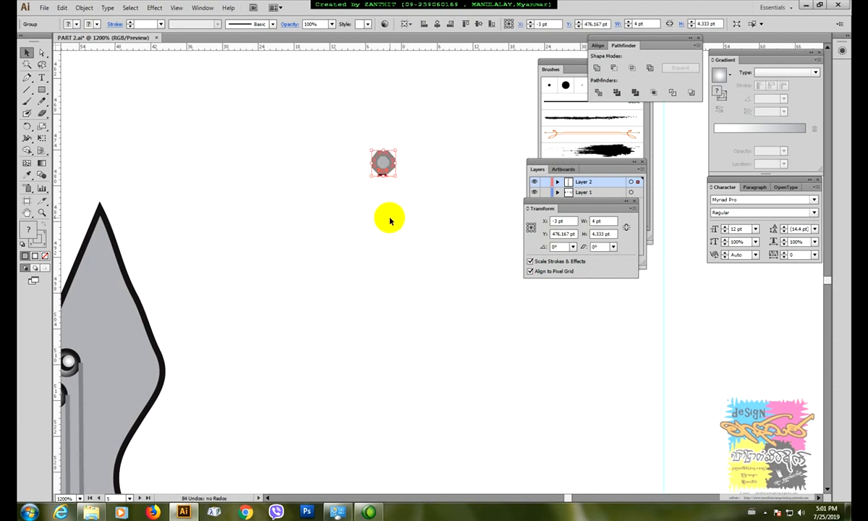
key(ctrl)
key(ctrl+z)
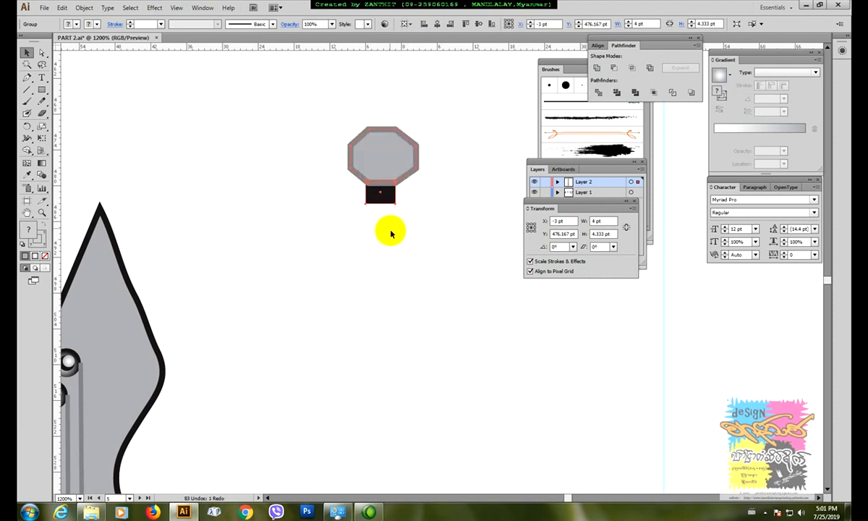
click(432, 222)
click(418, 152)
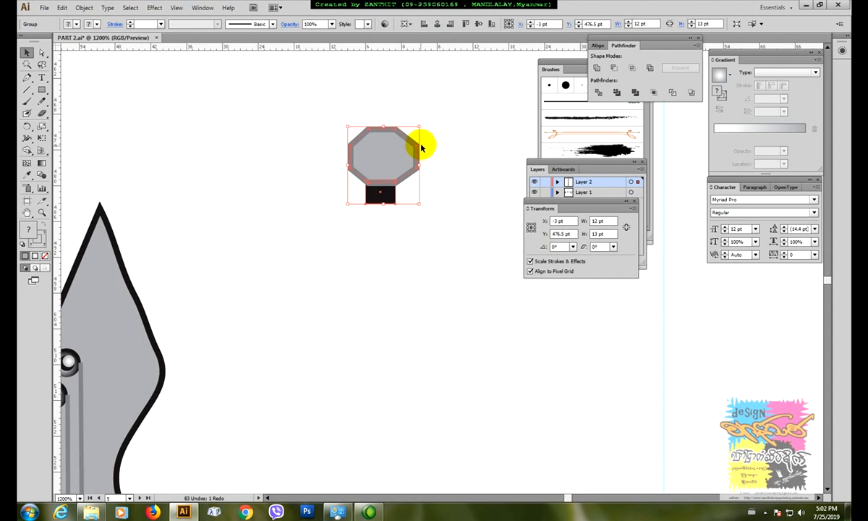
drag(420, 127, 414, 141)
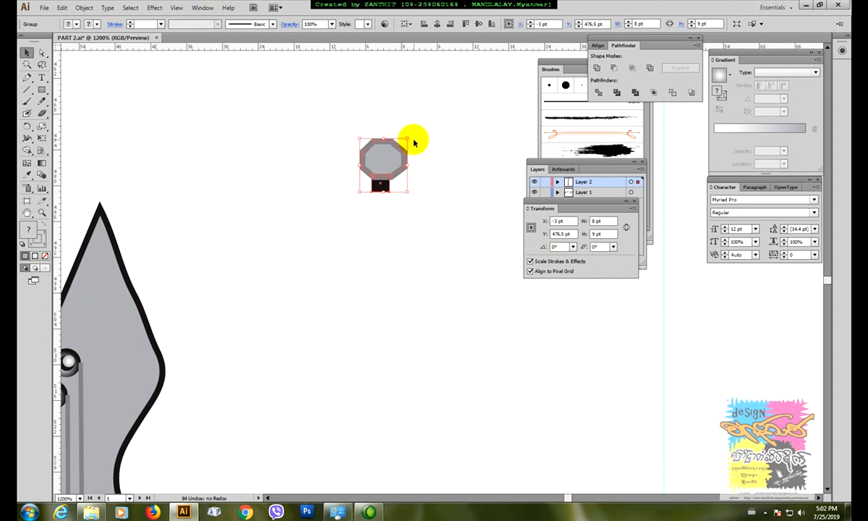
key(ctrl+z)
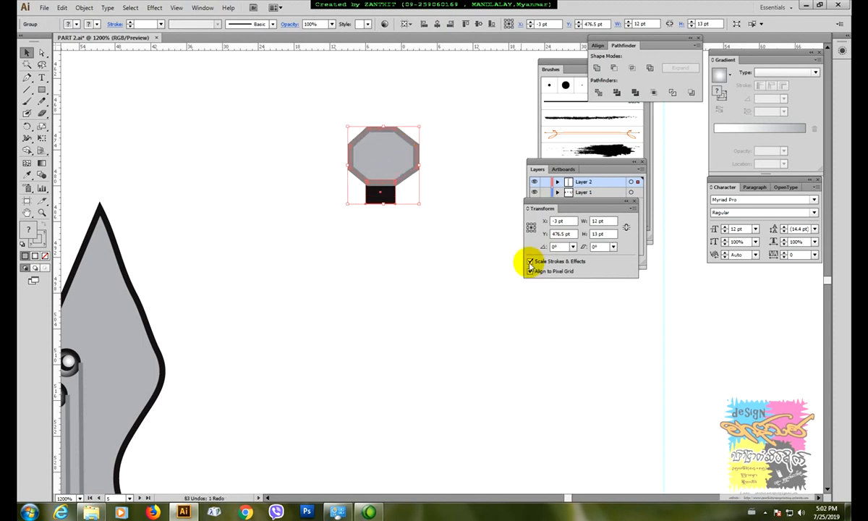
click(530, 262)
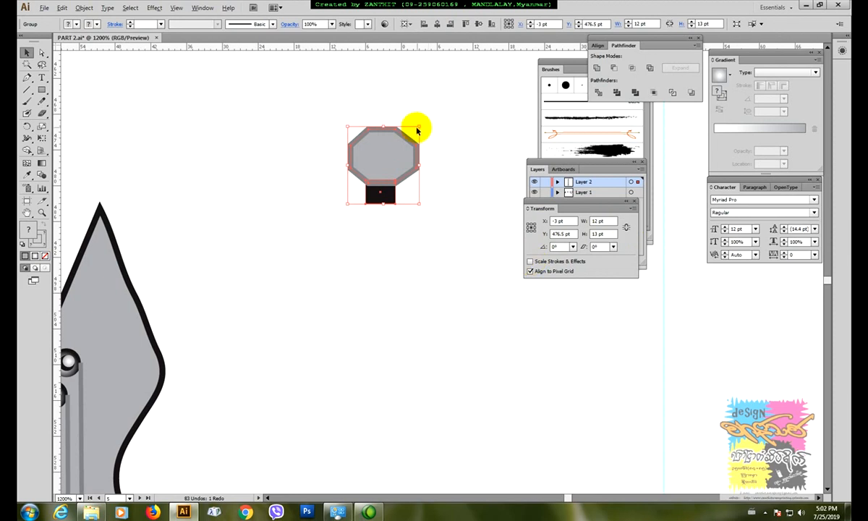
drag(418, 129, 412, 144)
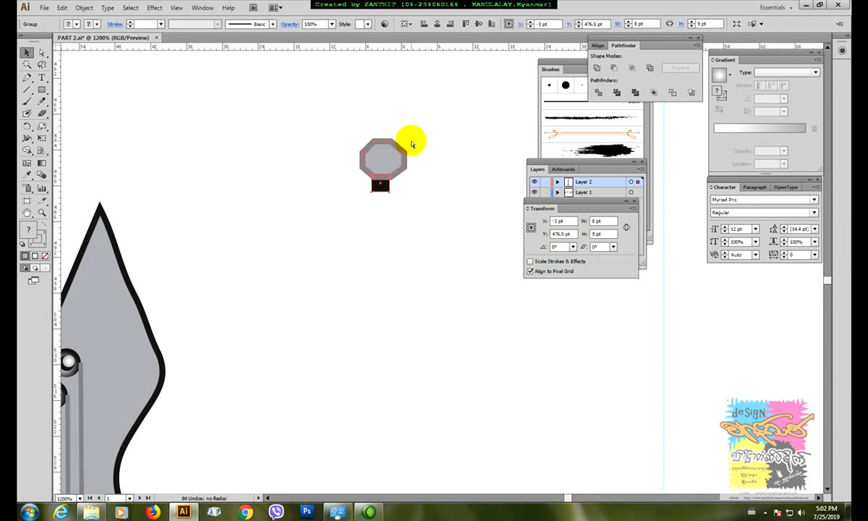
key(ctrl+z)
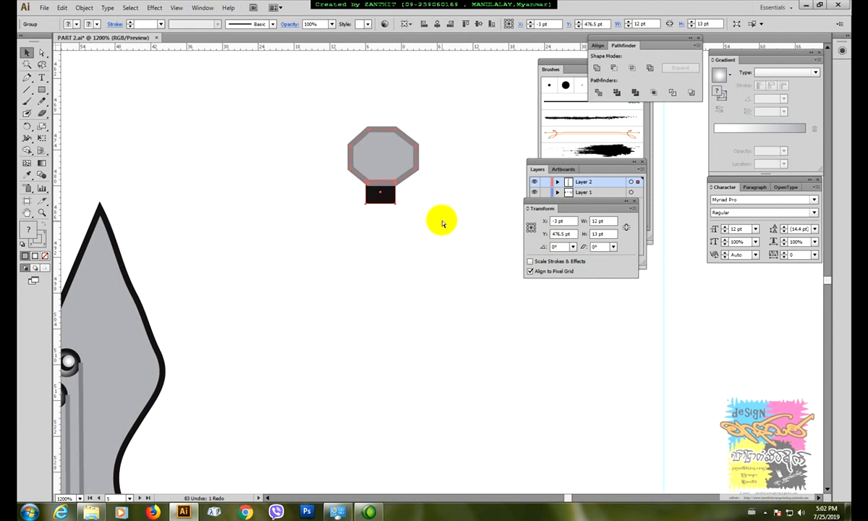
click(530, 262)
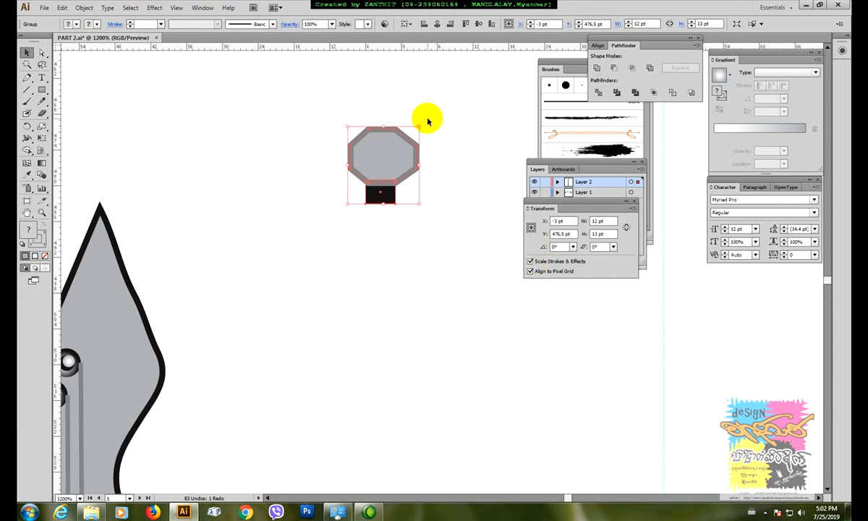
Shrink the peg to about 6.4 by 5.8 pt and rotate it so its stem meets the headstock edge beside the uppermost tuner post.
drag(420, 127, 199, 225)
key(space)
drag(215, 233, 241, 277)
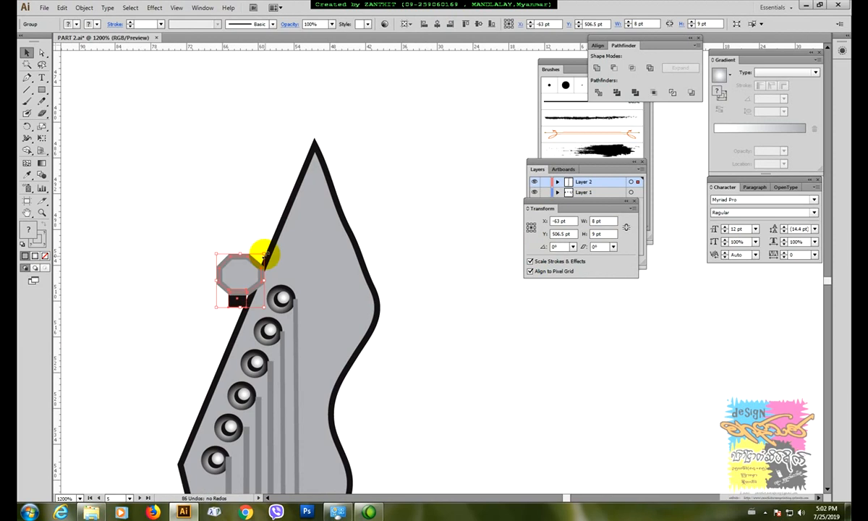
click(253, 290)
click(263, 260)
mouse_move(263, 262)
mouse_down()
mouse_move(237, 238)
mouse_move(218, 240)
mouse_move(248, 303)
mouse_move(258, 233)
mouse_up()
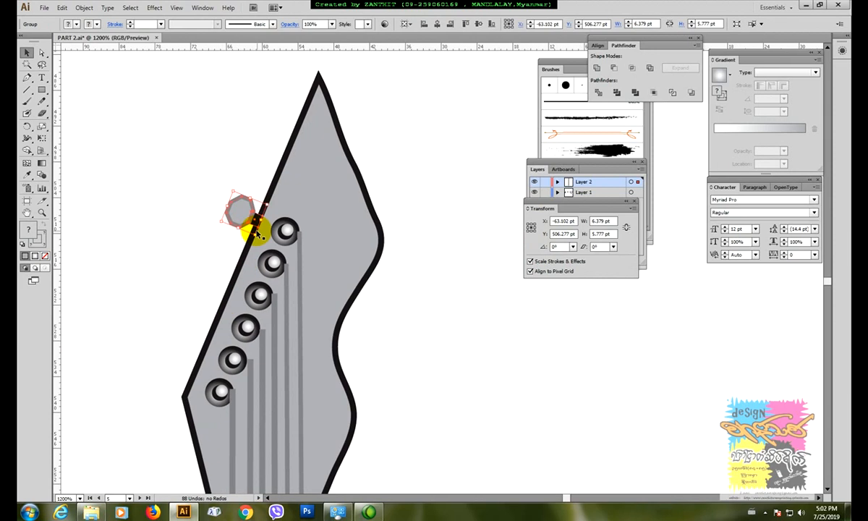
Place two copies of the peg down the headstock's slanted edge and nudge them into even spacing.
click(246, 212)
drag(246, 213, 217, 275)
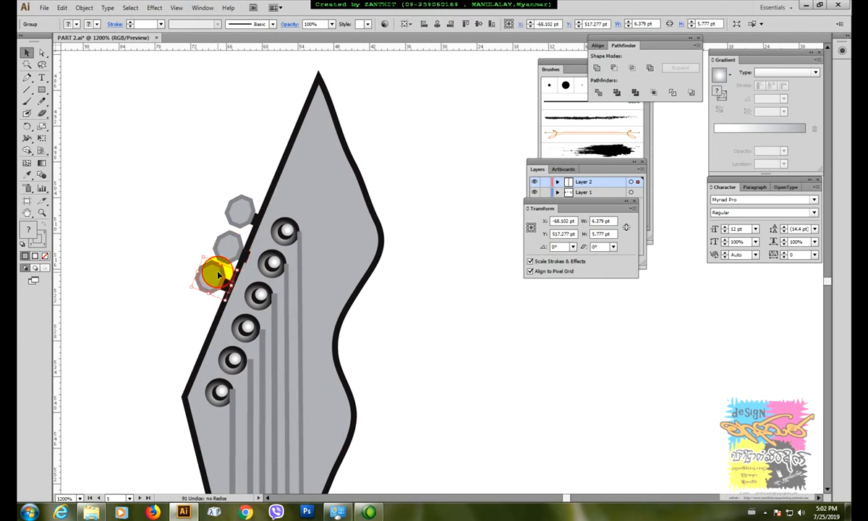
drag(228, 273, 230, 254)
key(ctrl+z)
click(216, 282)
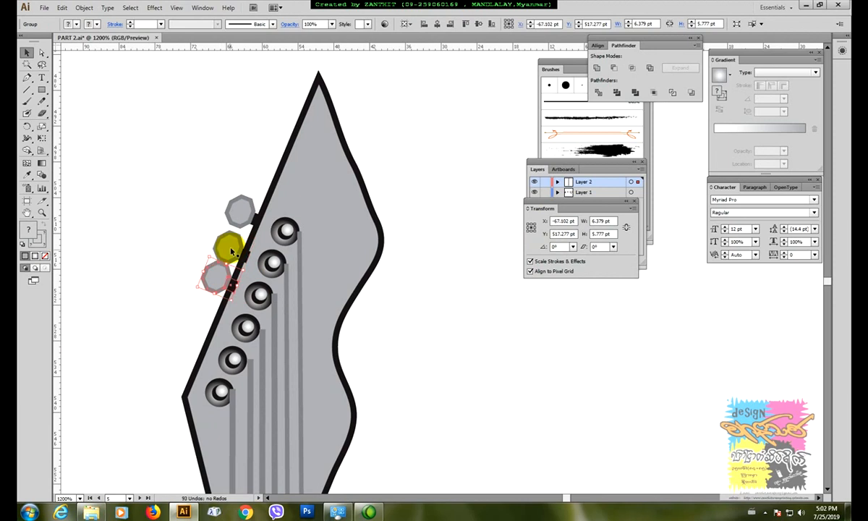
click(230, 248)
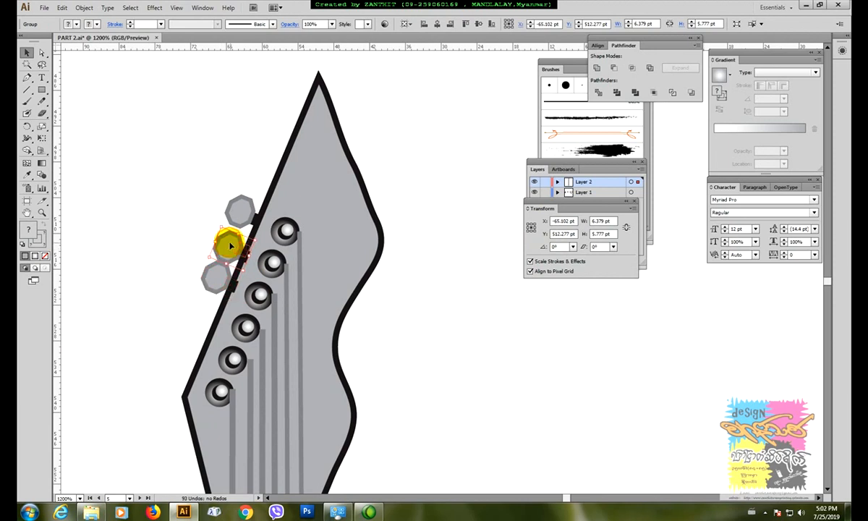
key(Up)
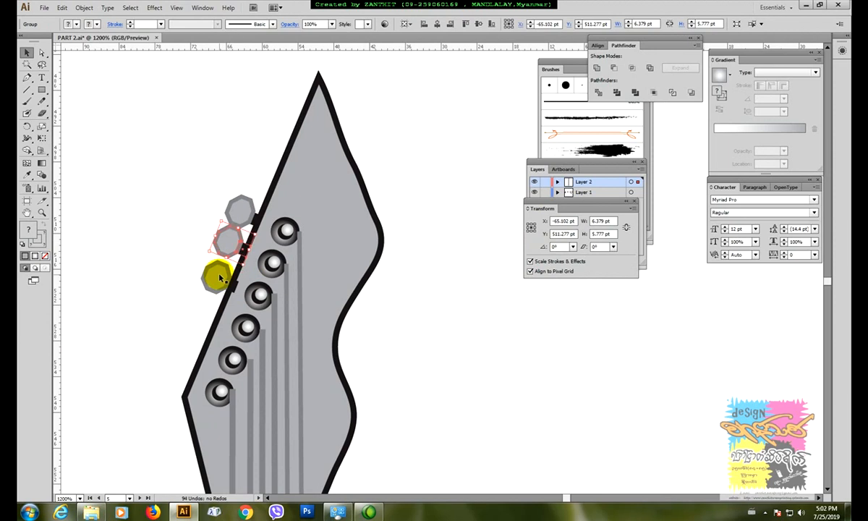
Continue copying the peg down the slanted edge until six pegs line the headstock, adjusting the fifth peg's position.
click(219, 278)
drag(220, 275, 209, 298)
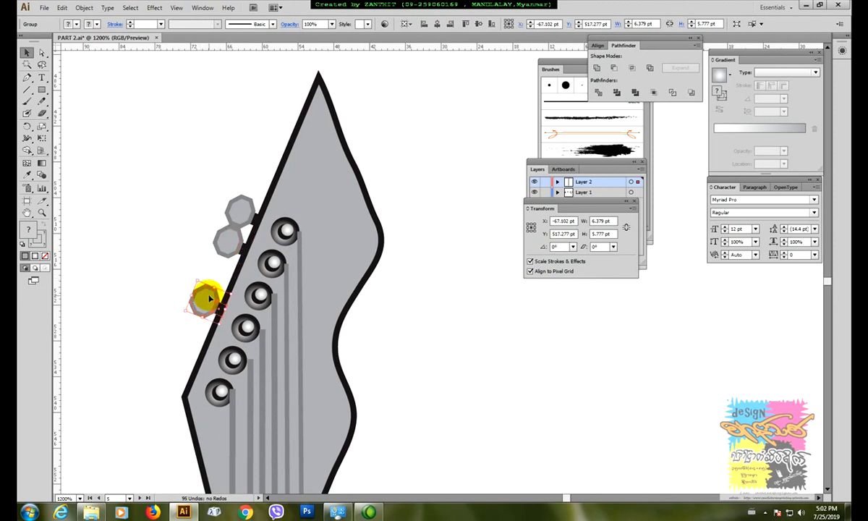
key(ctrl+z)
drag(219, 285, 215, 295)
alt+drag(223, 277, 205, 310)
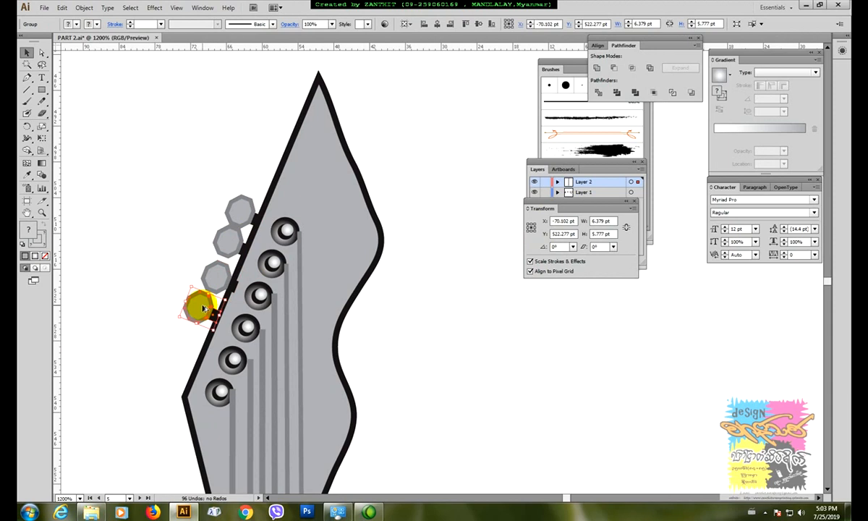
alt+drag(191, 346, 179, 376)
click(165, 350)
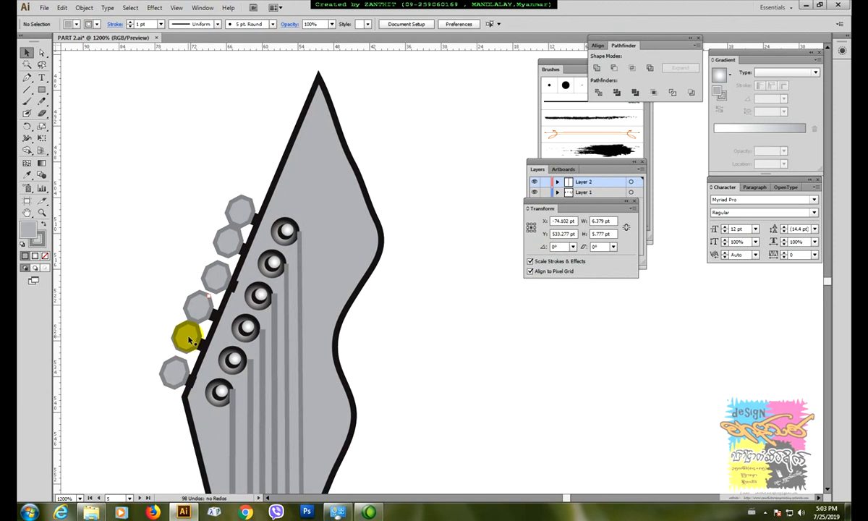
drag(189, 340, 186, 348)
drag(186, 346, 194, 337)
click(193, 341)
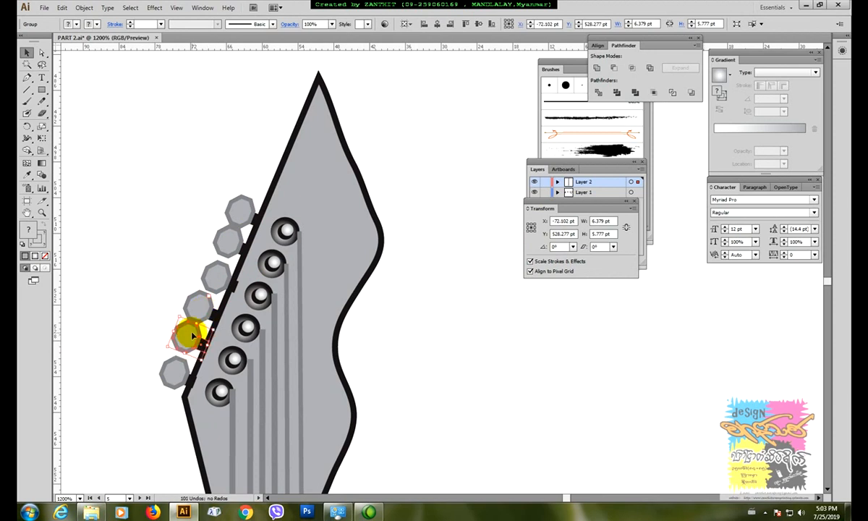
Delete the five copied pegs, keeping only the original beside the uppermost tuner post.
click(179, 377)
key(Delete)
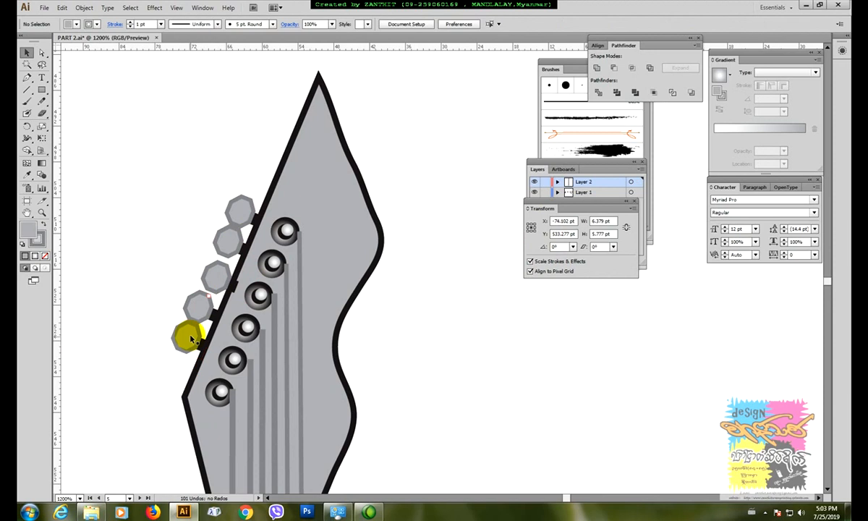
click(191, 338)
key(Delete)
click(201, 313)
key(Delete)
click(211, 284)
key(Delete)
click(223, 253)
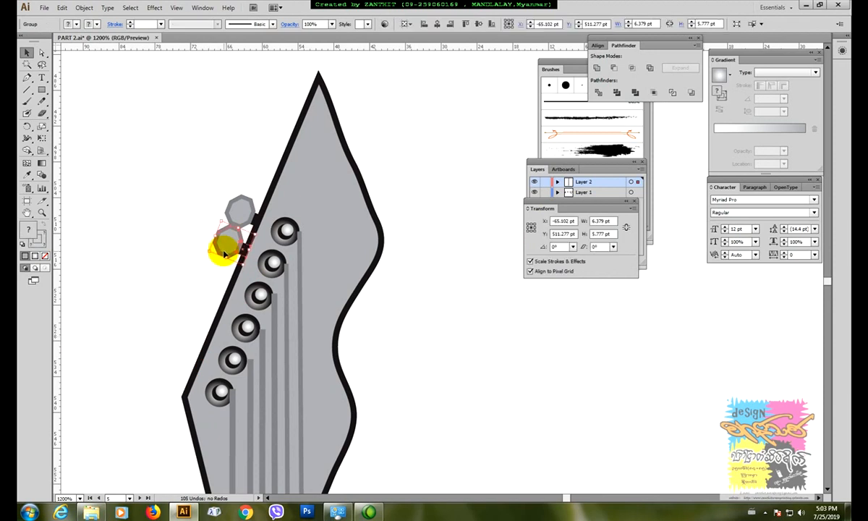
key(Delete)
Shrink the remaining peg proportionally to about 4.6 by 4.2 pt, keeping it against the headstock edge.
click(240, 211)
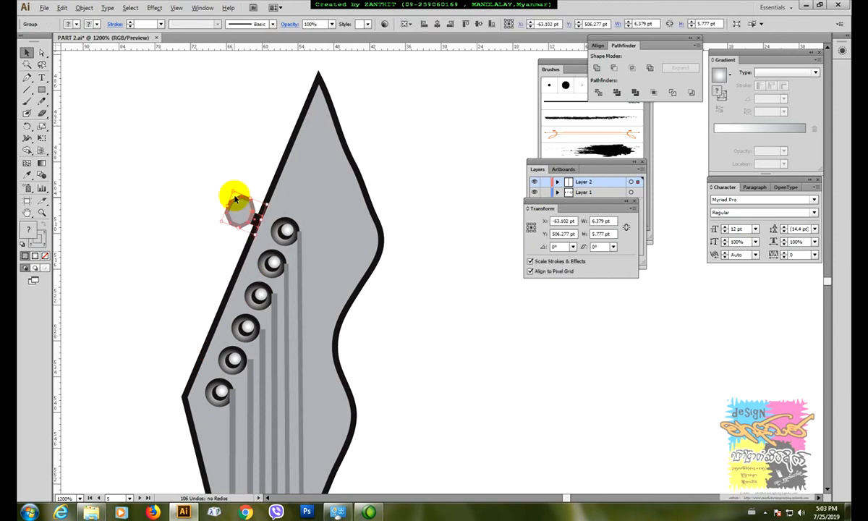
drag(233, 191, 235, 197)
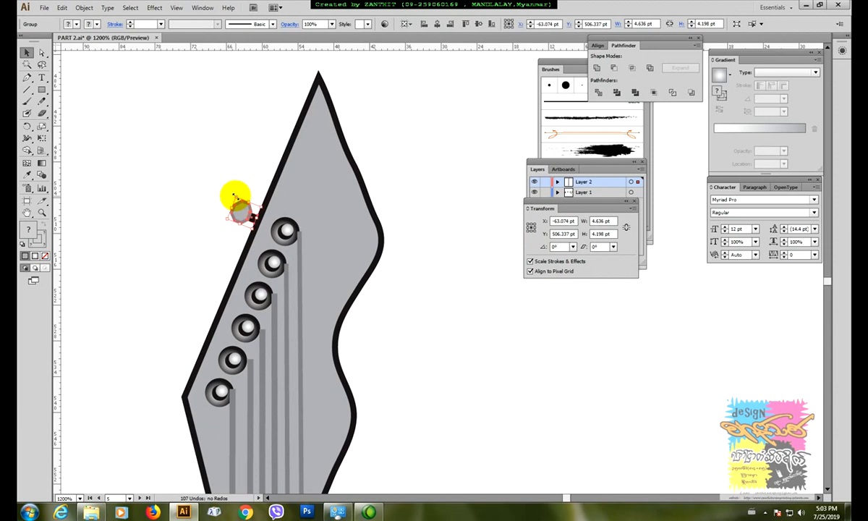
click(246, 189)
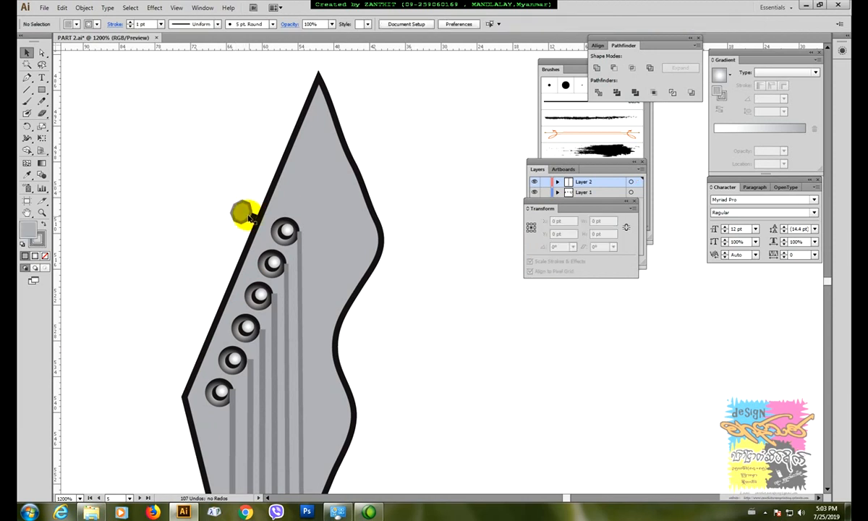
Copy the shrunken peg five times down the headstock's slanted edge, nudging the fourth and sixth pegs toward even spacing.
click(242, 212)
click(242, 213)
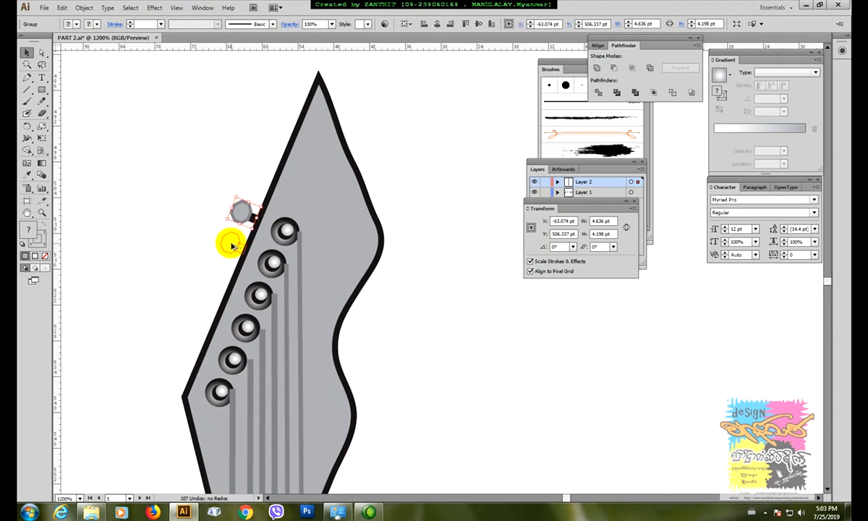
drag(241, 212, 232, 248)
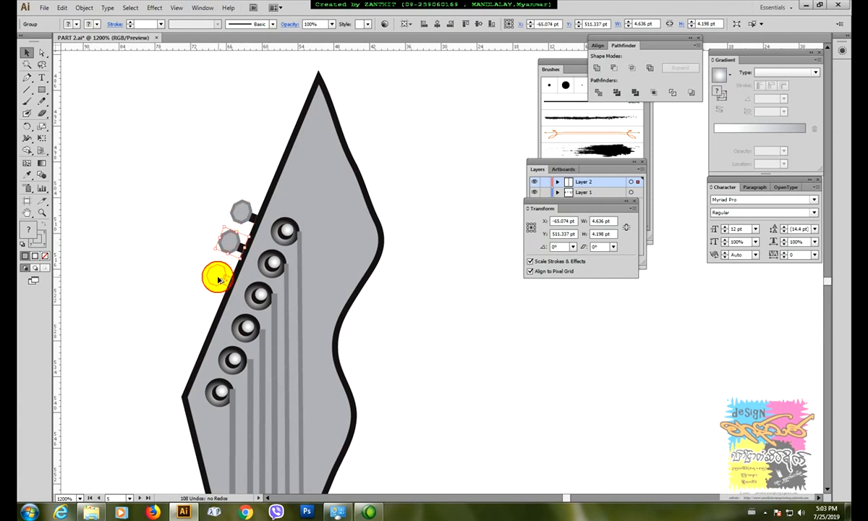
drag(218, 280, 219, 281)
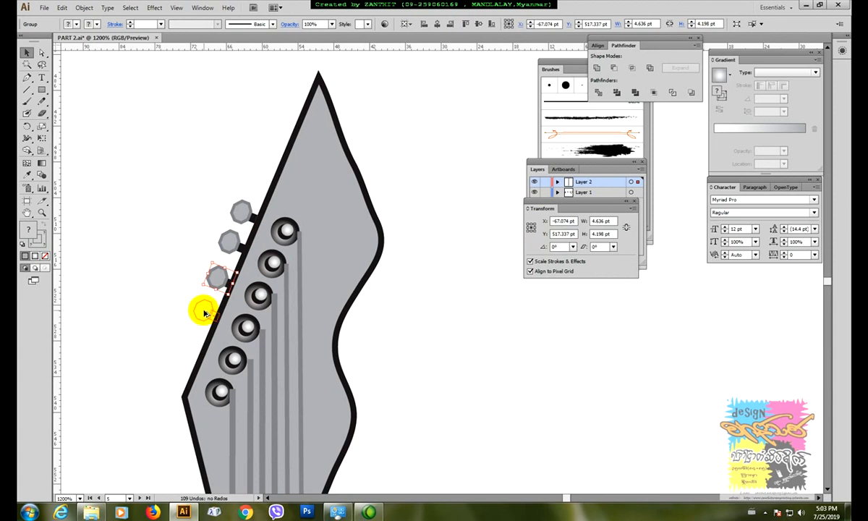
key(ctrl+d)
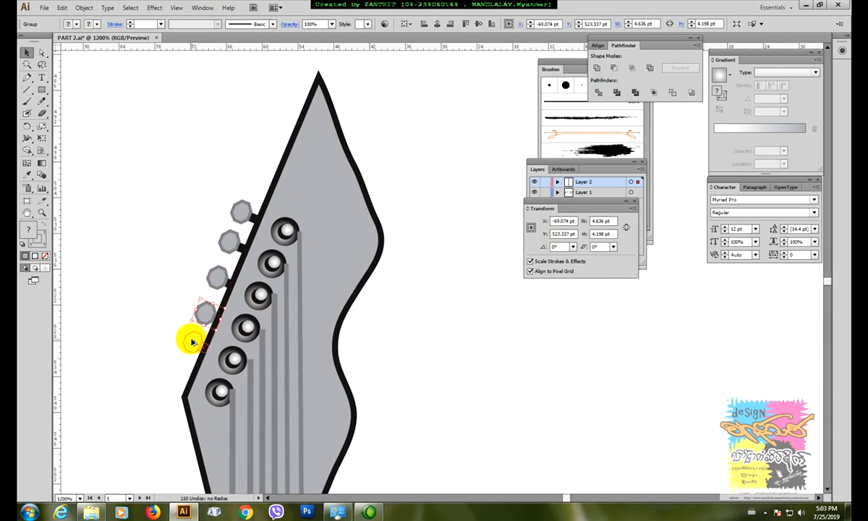
key(ctrl+d)
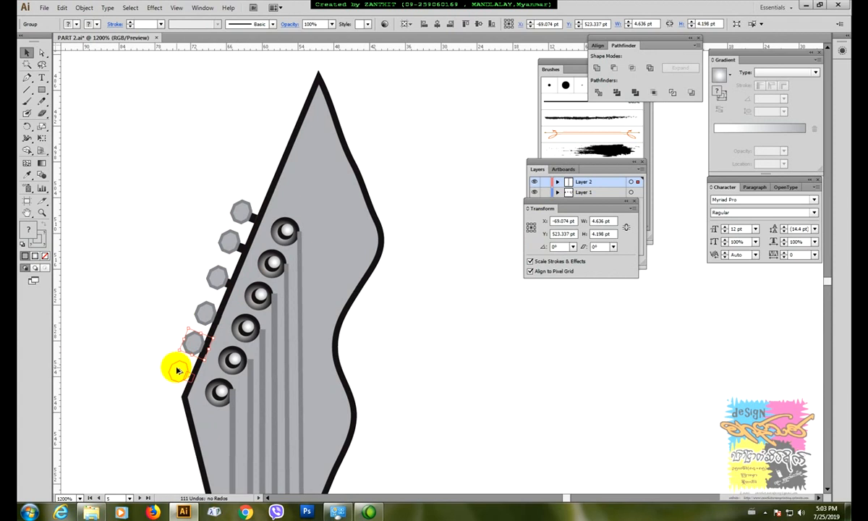
key(ctrl+d)
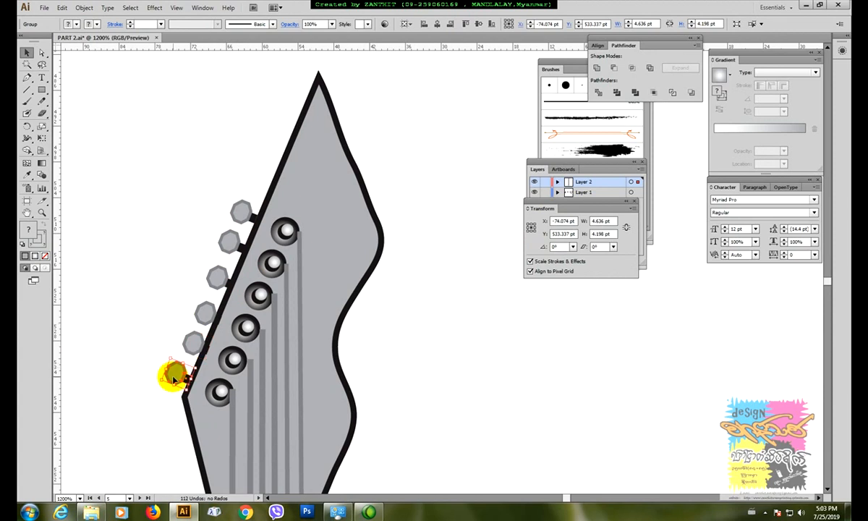
drag(174, 380, 178, 381)
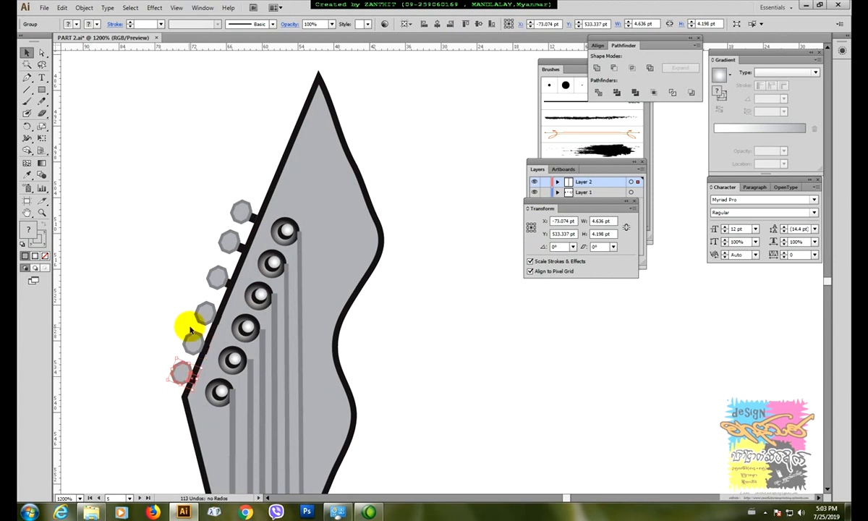
drag(208, 312, 209, 315)
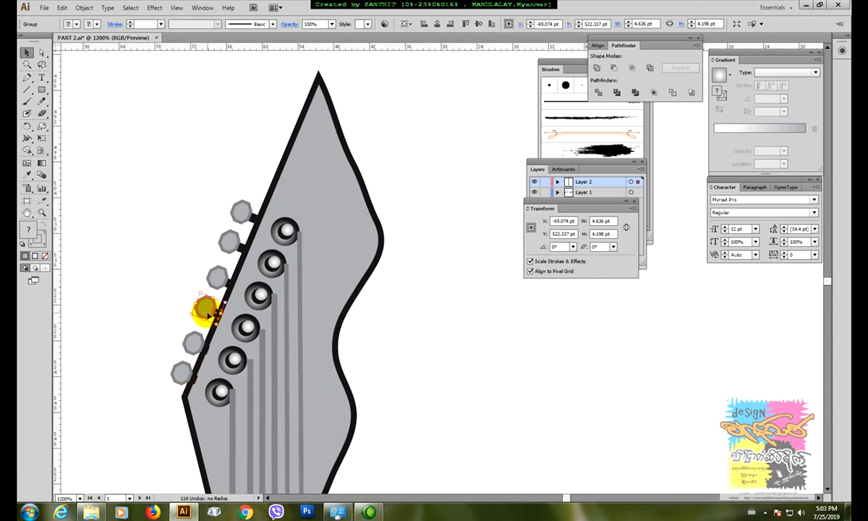